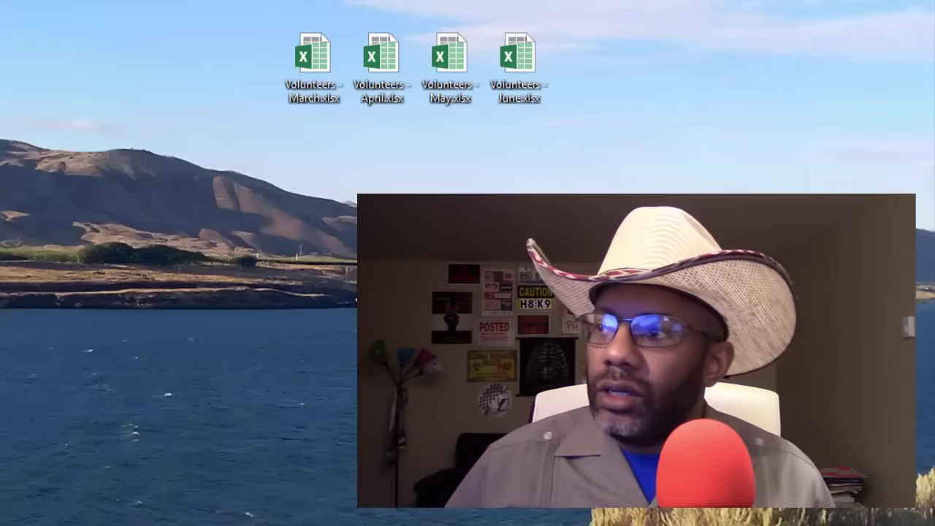
# Open the monthly volunteer workbooks from the desktop and examine the Month column, the Volunteer names and the continuity of the rows.
pyautogui.moveTo(249, 11); pyautogui.dragTo(356, 56)
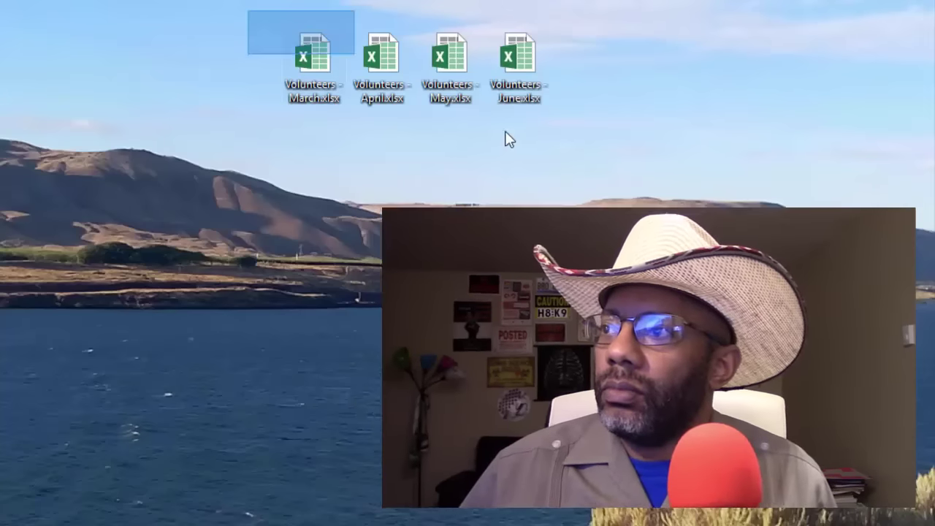
pyautogui.rightClick(441, 57)
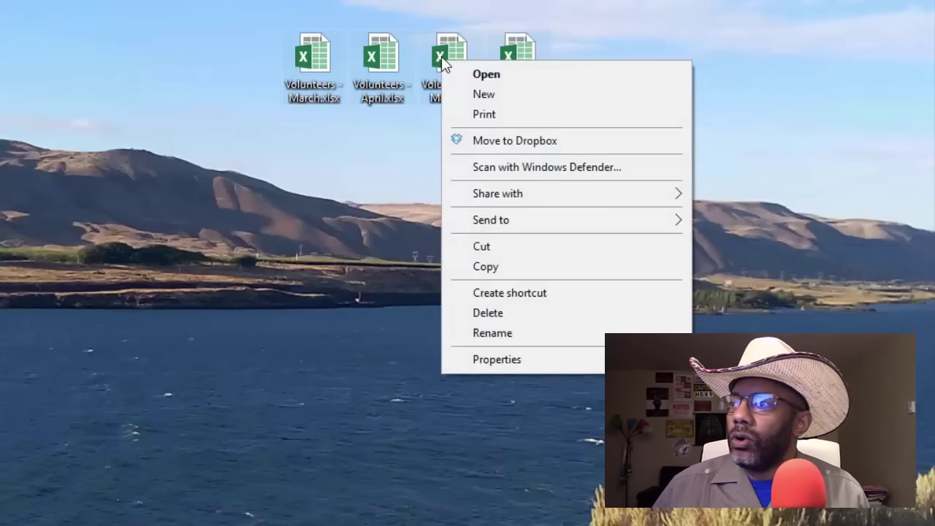
pyautogui.click(475, 76)
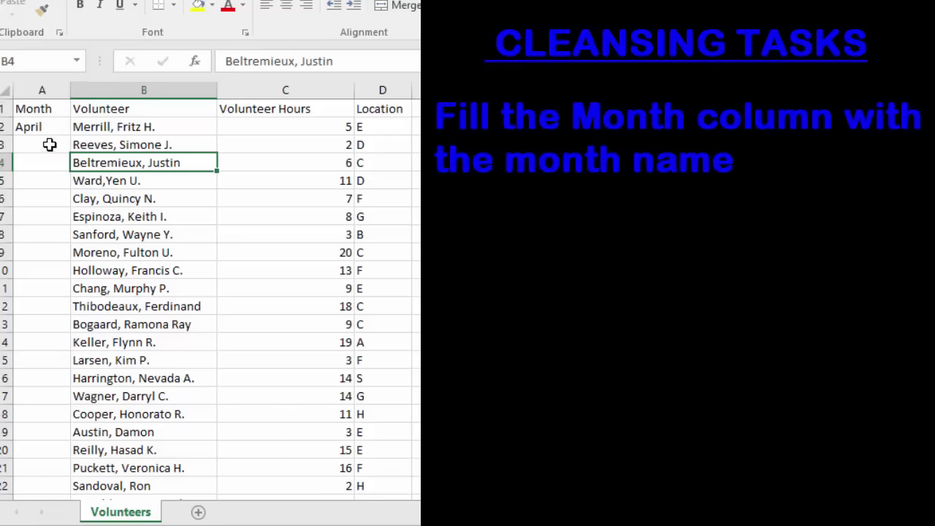
pyautogui.scroll(-7, 46, 151)
pyautogui.scroll(-3, 43, 212)
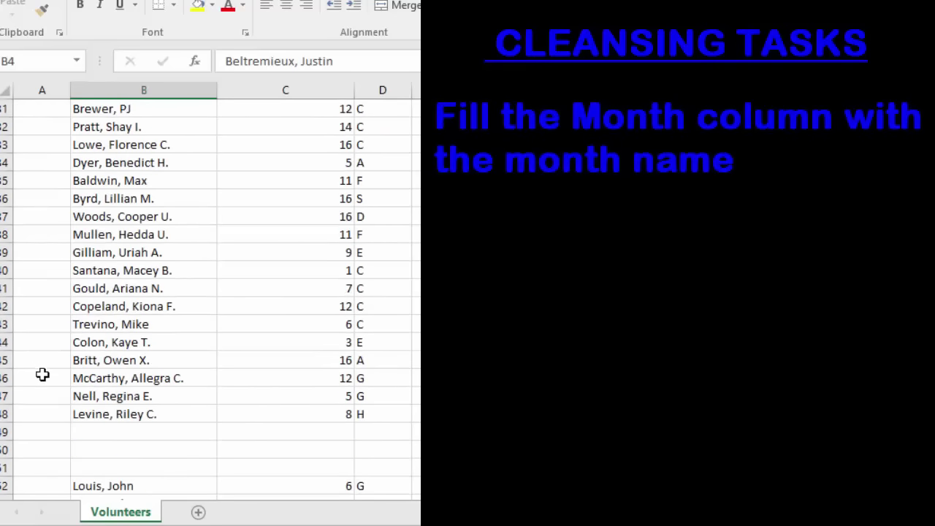
pyautogui.scroll(3, 42, 401)
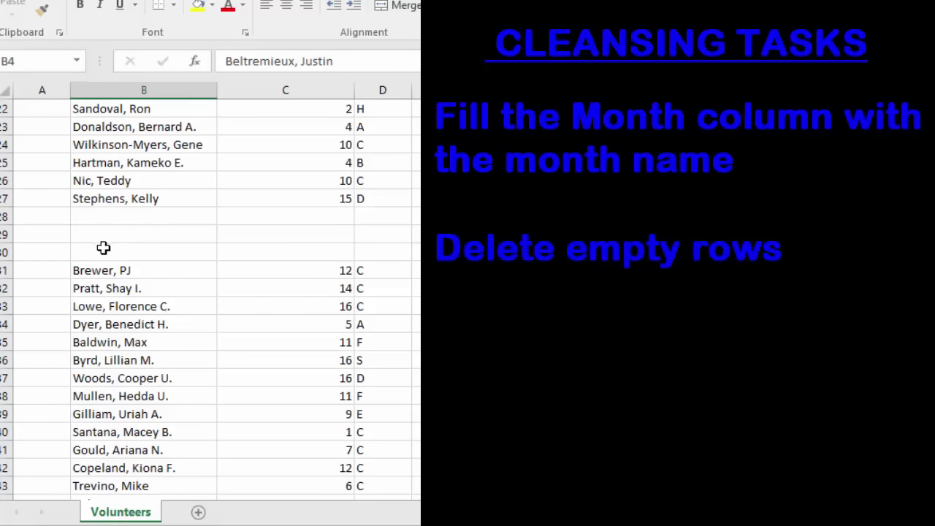
pyautogui.scroll(7, 157, 409)
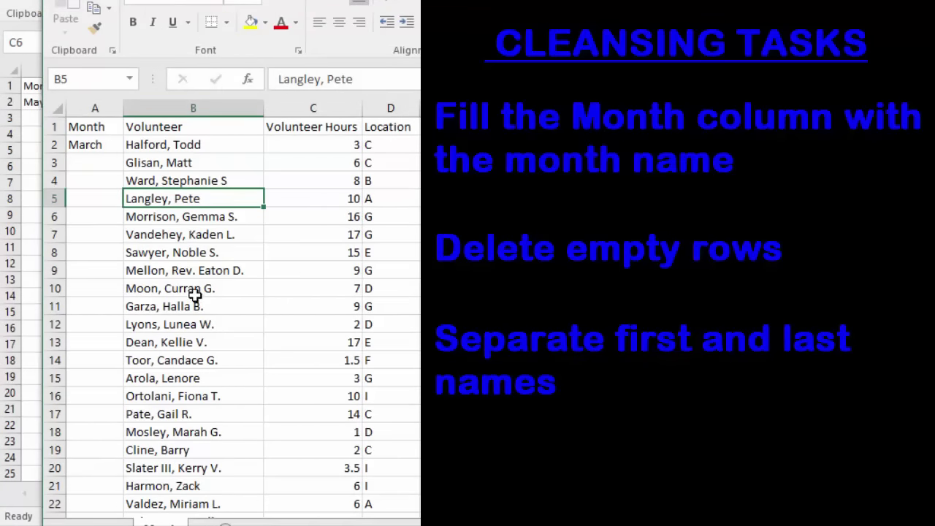
pyautogui.scroll(-7, 190, 270)
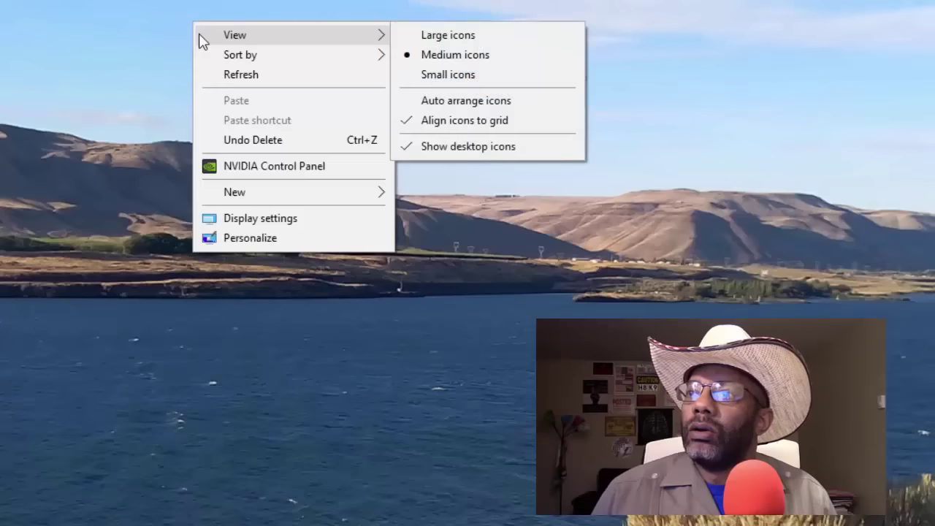
# Create a desktop folder named volunteers and move the Volunteers - March.xlsx file into it.
pyautogui.moveTo(235, 196)
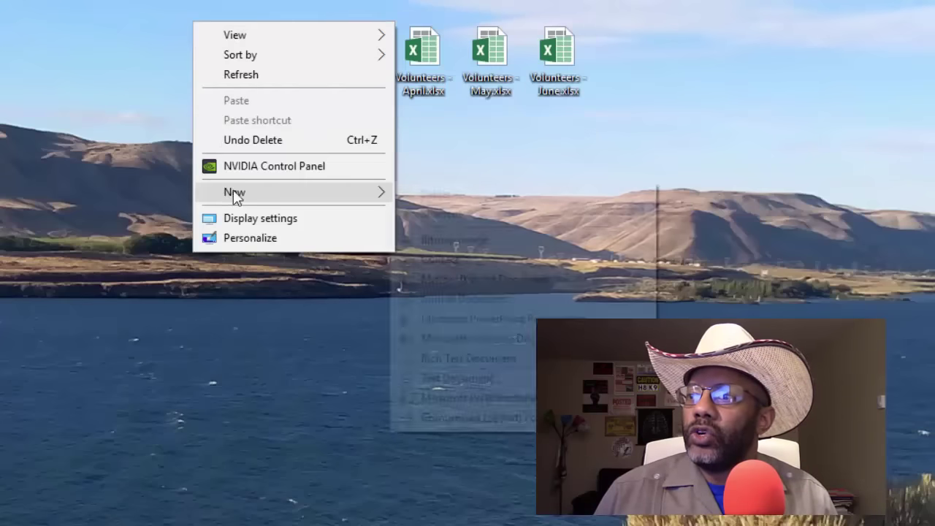
pyautogui.click(433, 195)
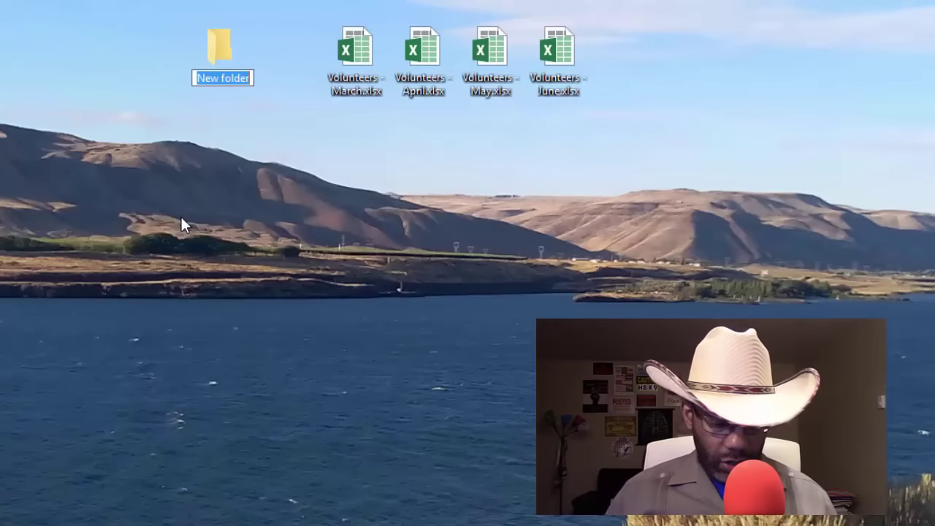
pyautogui.write('volu')
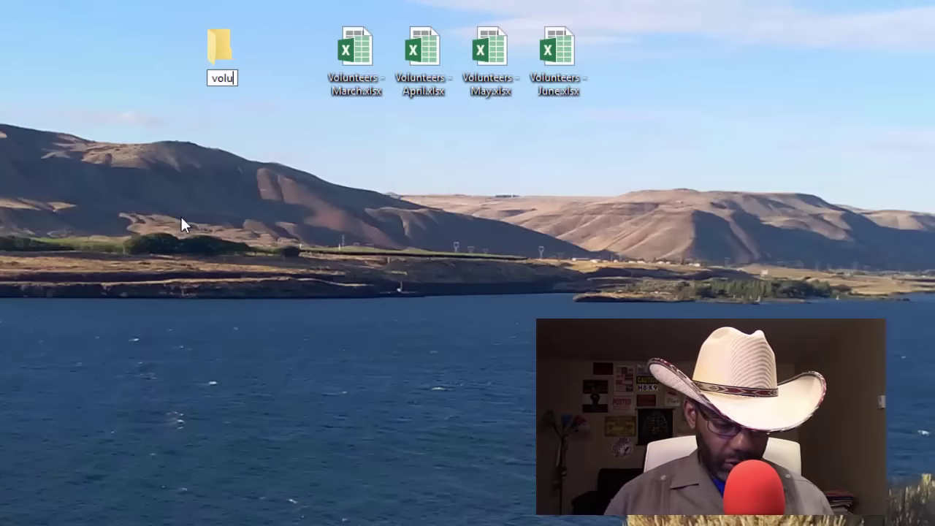
pyautogui.write('nteers')
pyautogui.click(315, 68)
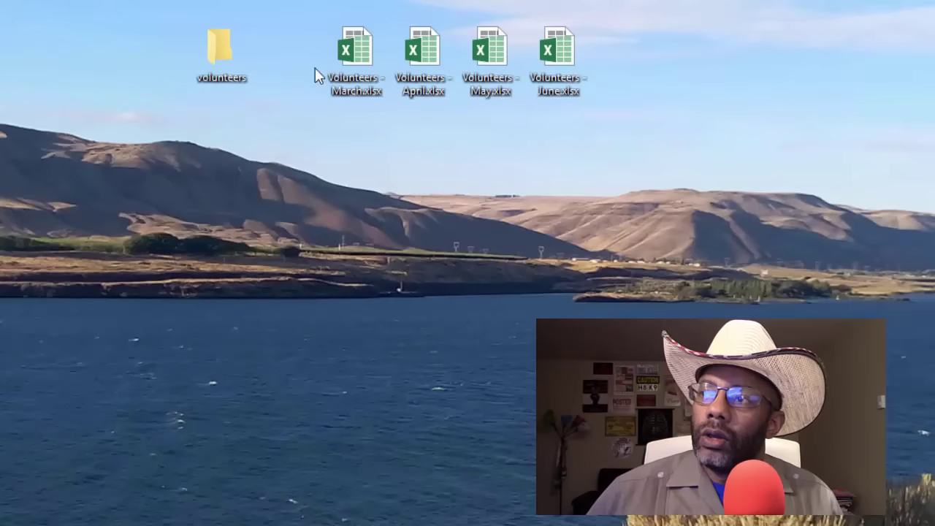
pyautogui.moveTo(352, 51); pyautogui.dragTo(235, 54)
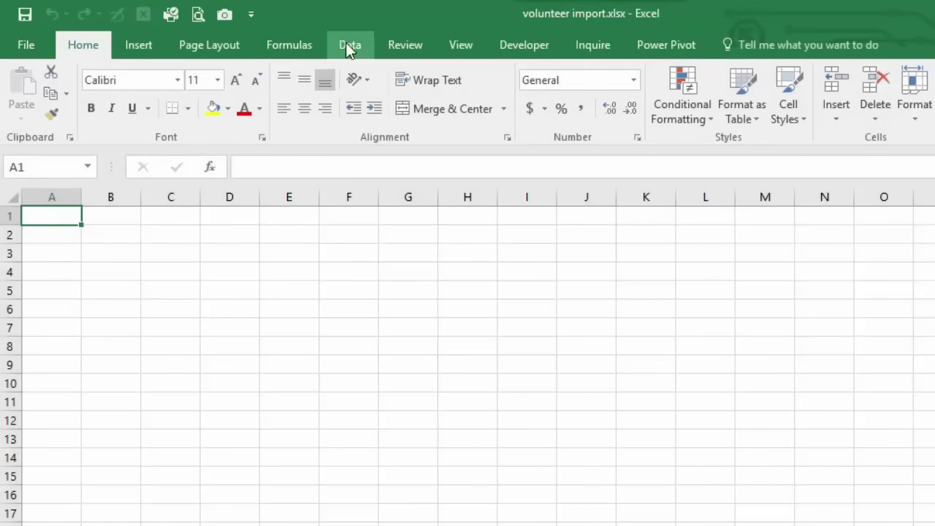
# In Excel's volunteer import.xlsx workbook, create a new query from the volunteers folder on the desktop.
pyautogui.click(347, 47)
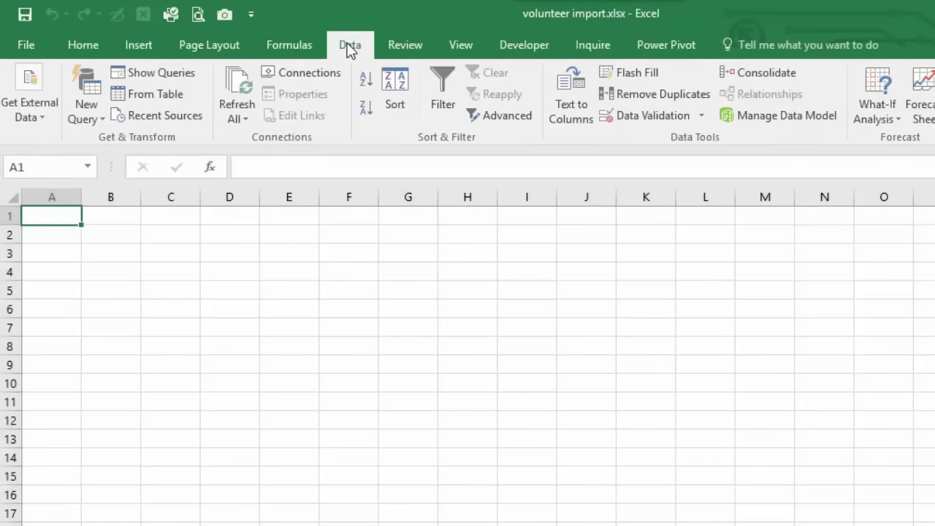
pyautogui.click(88, 119)
pyautogui.moveTo(92, 150)
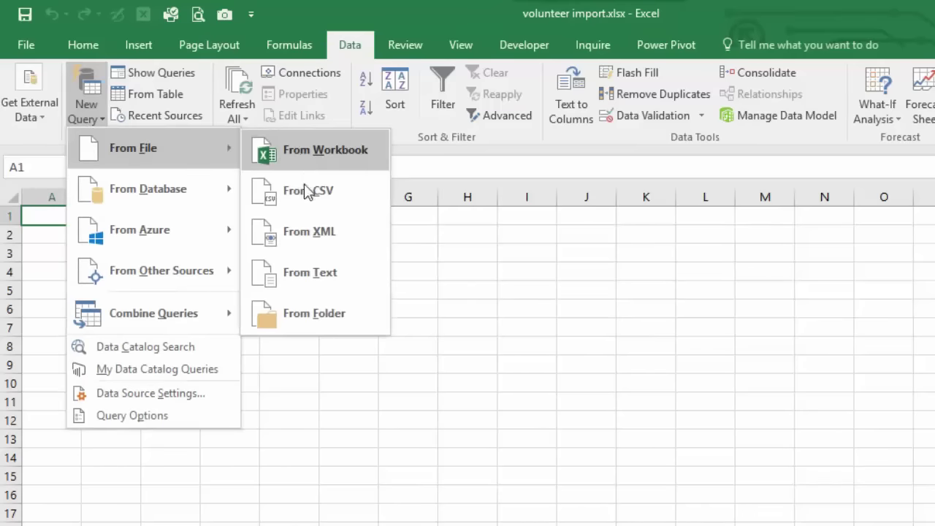
pyautogui.click(308, 319)
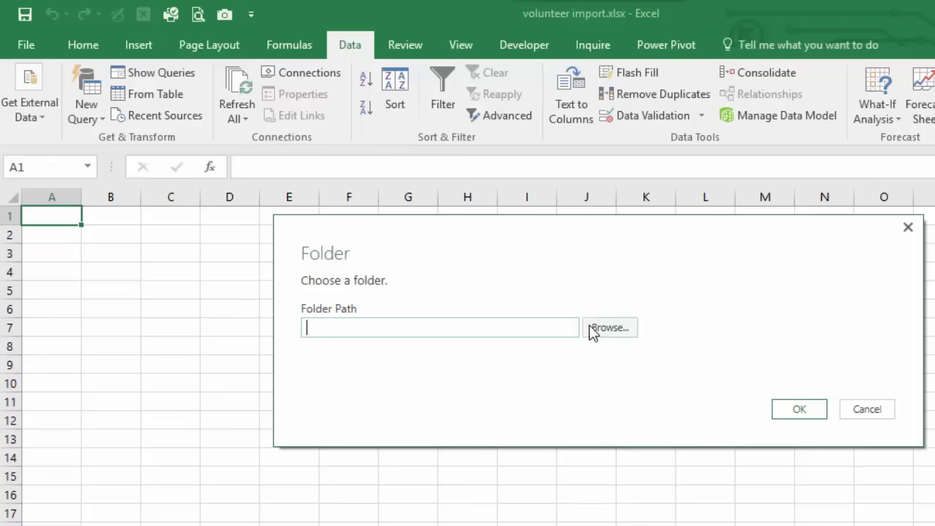
pyautogui.click(605, 330)
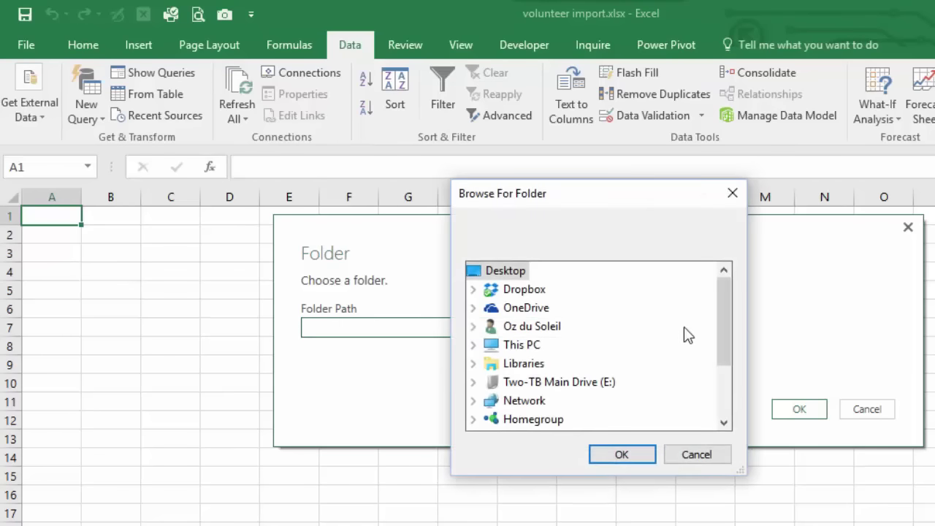
pyautogui.moveTo(723, 318); pyautogui.dragTo(687, 415)
pyautogui.click(513, 420)
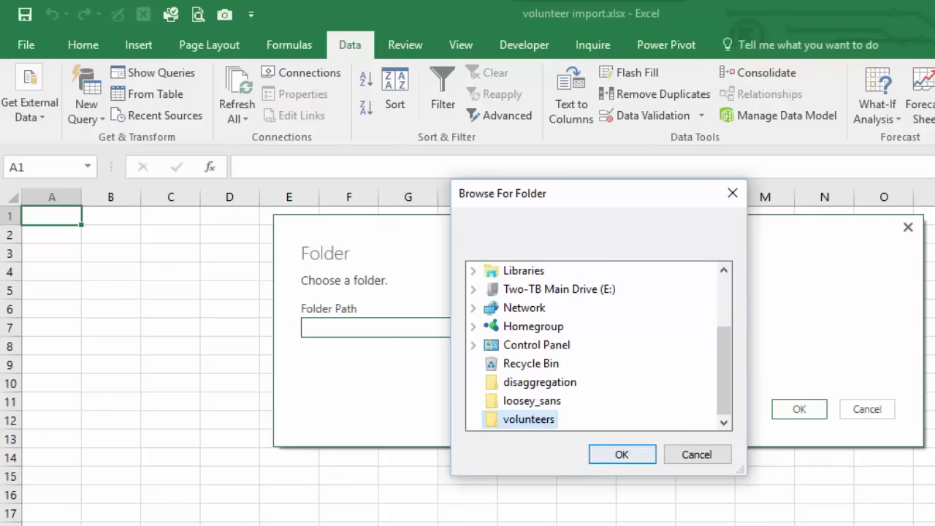
pyautogui.click(622, 455)
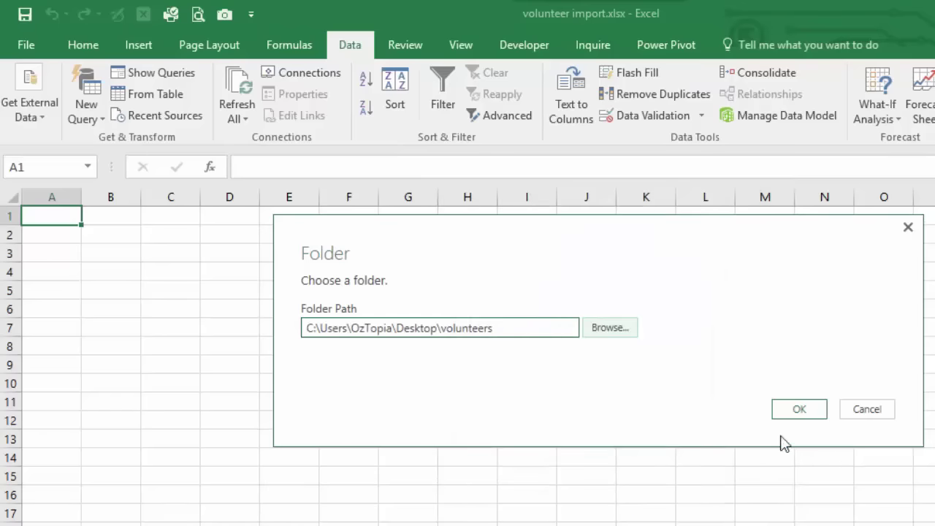
pyautogui.click(800, 408)
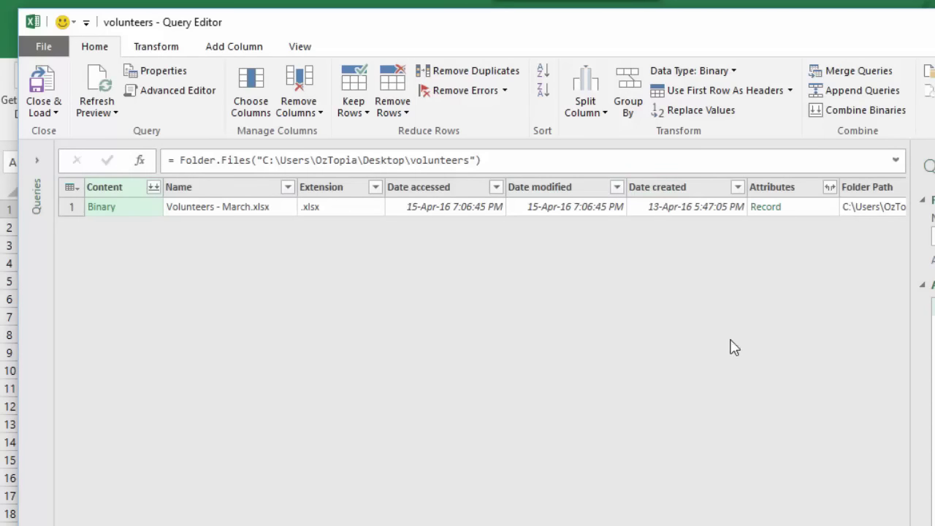
# Keep only the Content and Name columns in the volunteers query, removing all other columns.
pyautogui.click(121, 192)
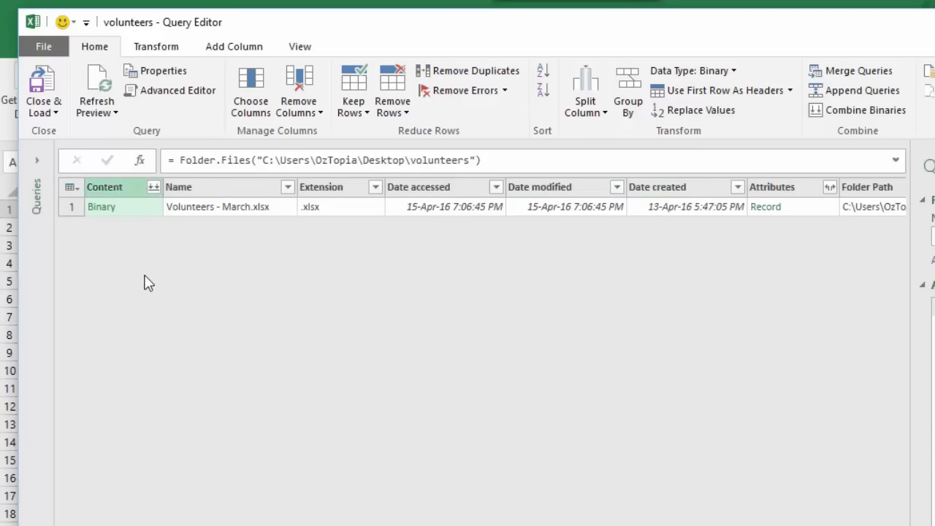
pyautogui.keyDown('ctrl'); pyautogui.click(201, 187); pyautogui.keyUp('ctrl')
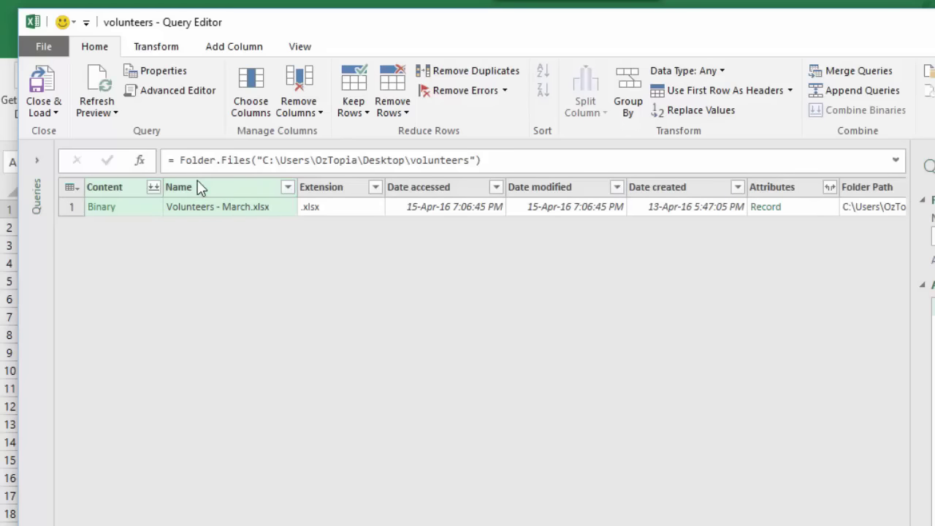
pyautogui.rightClick(197, 182)
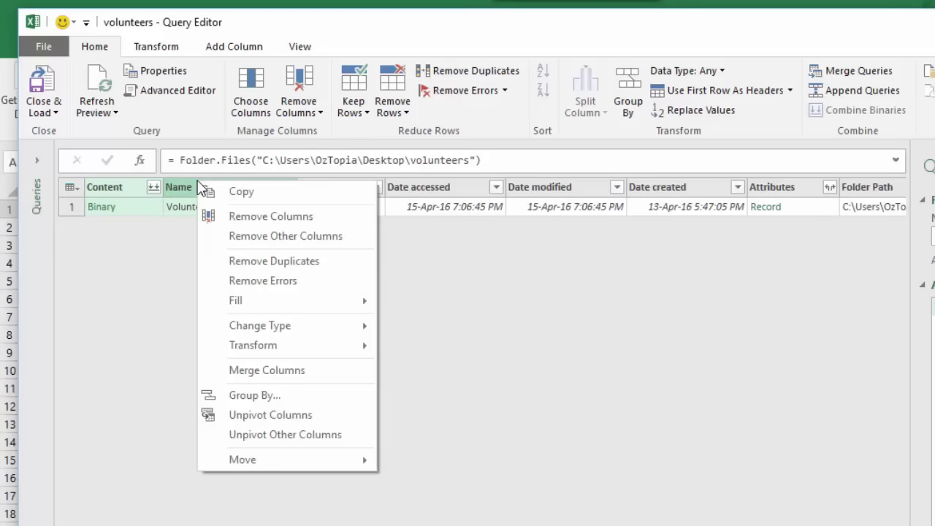
pyautogui.click(258, 236)
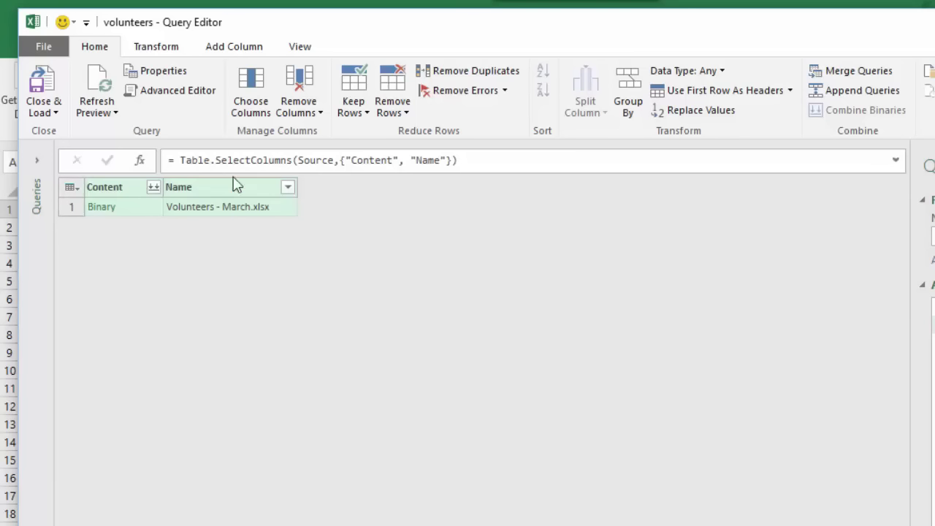
# Add a custom column named import with the formula =Excel.Workbook([Content]).
pyautogui.click(232, 48)
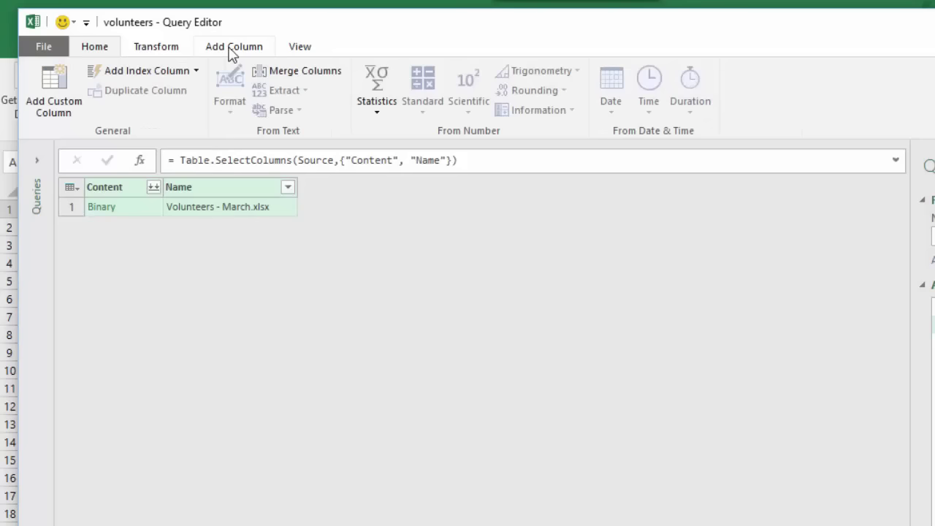
pyautogui.click(47, 76)
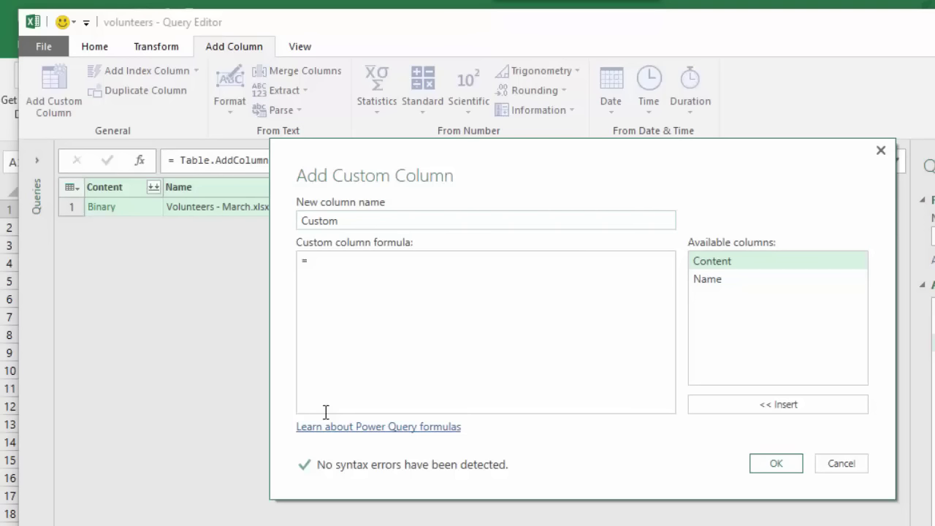
pyautogui.write('im')
pyautogui.write('port')
pyautogui.click(351, 269)
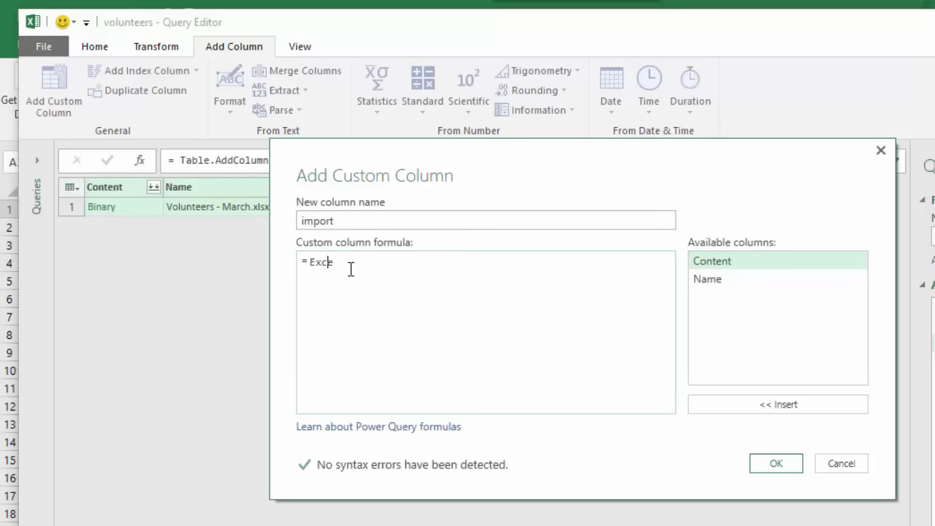
pyautogui.write('Excel.')
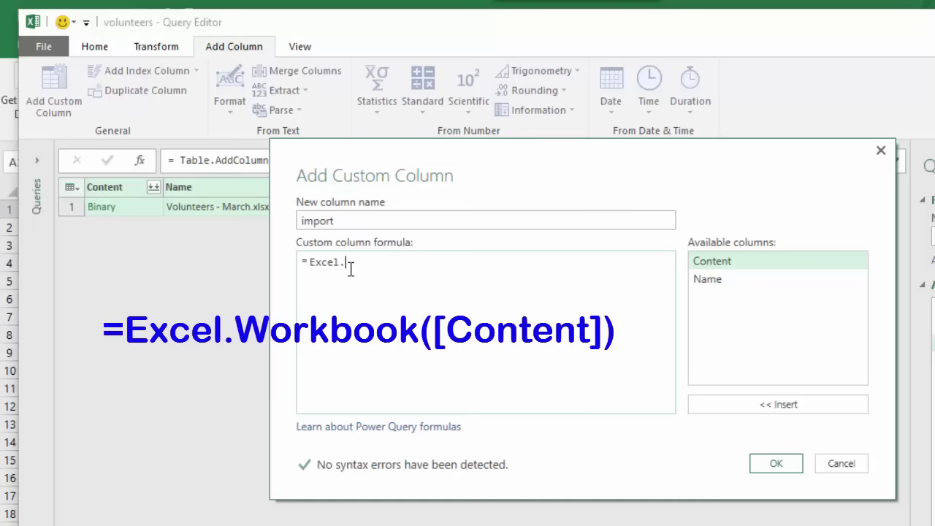
pyautogui.write('Workbook({')
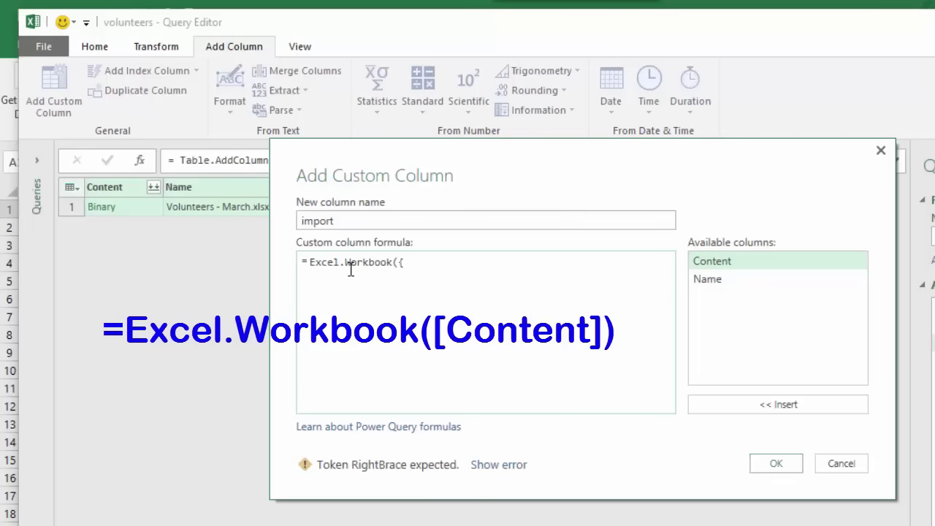
pyautogui.write('Conten')
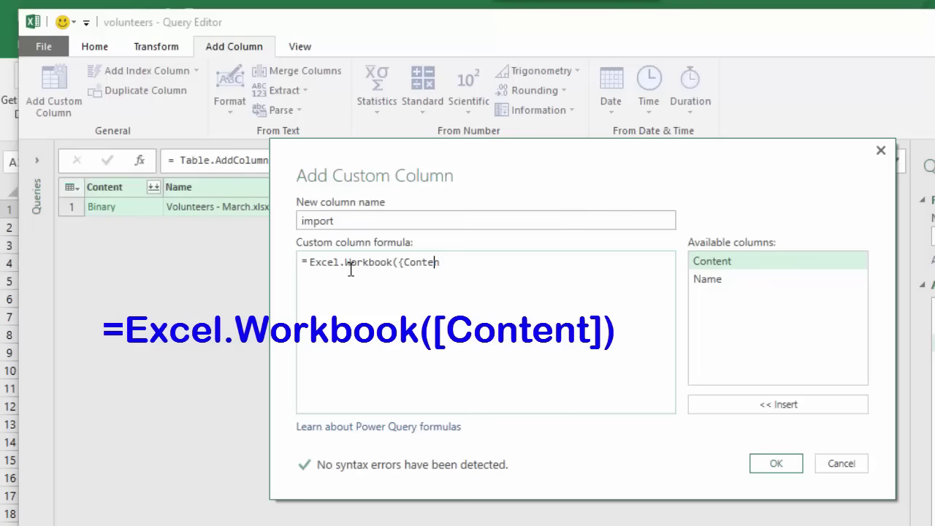
pyautogui.write('t')
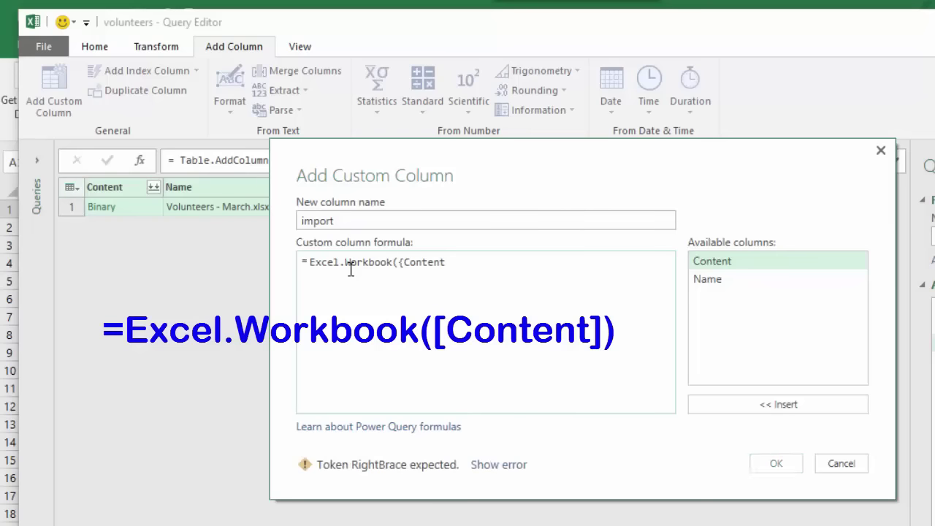
pyautogui.write('})')
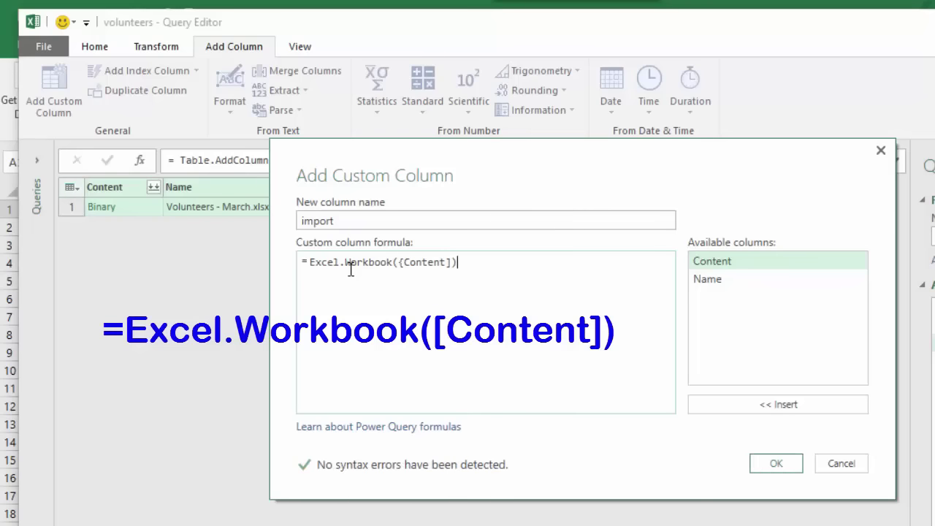
pyautogui.click(403, 262)
pyautogui.press('BackSpace')
pyautogui.write('[')
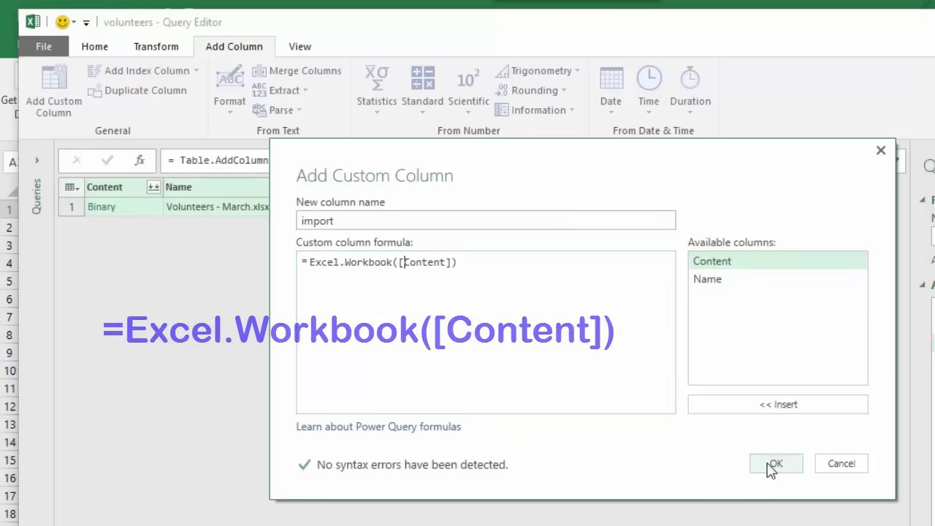
pyautogui.click(766, 464)
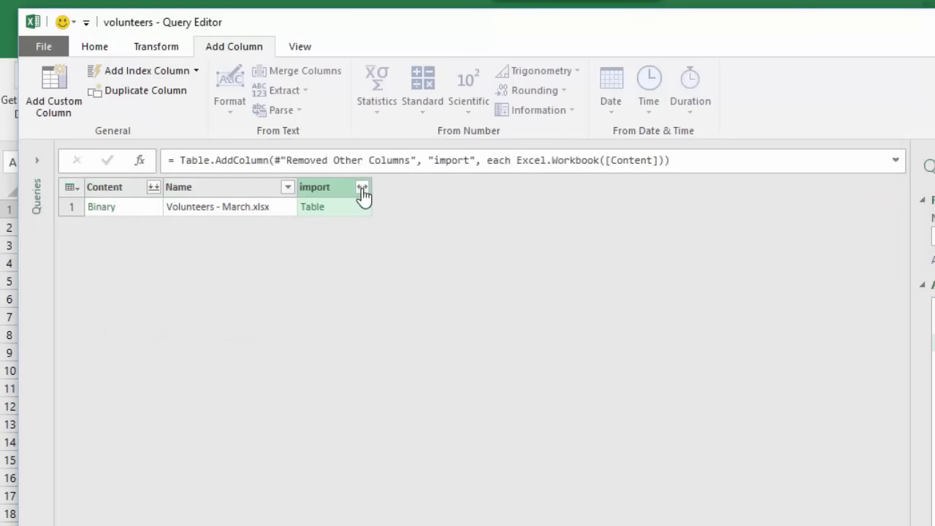
# Expand the import column to only its Data field, using the original column name as prefix.
pyautogui.click(362, 188)
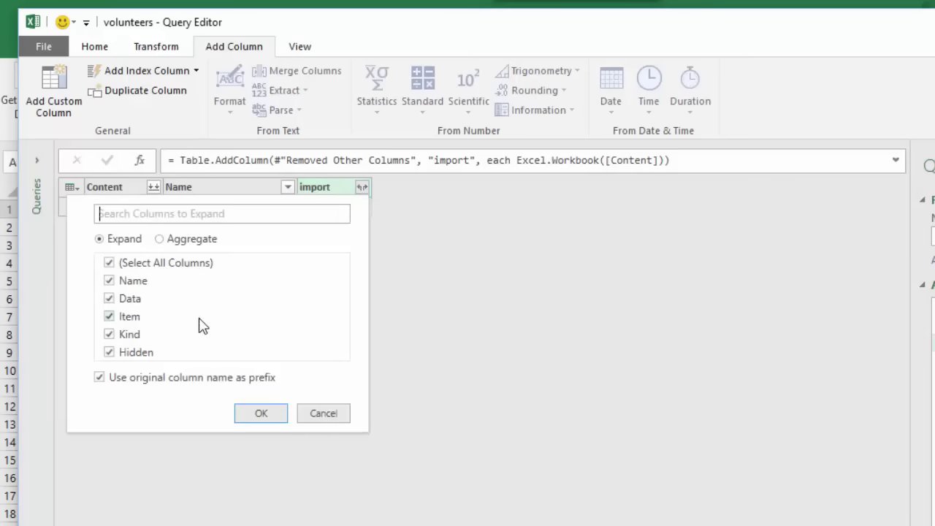
pyautogui.click(109, 262)
pyautogui.click(108, 299)
pyautogui.click(261, 414)
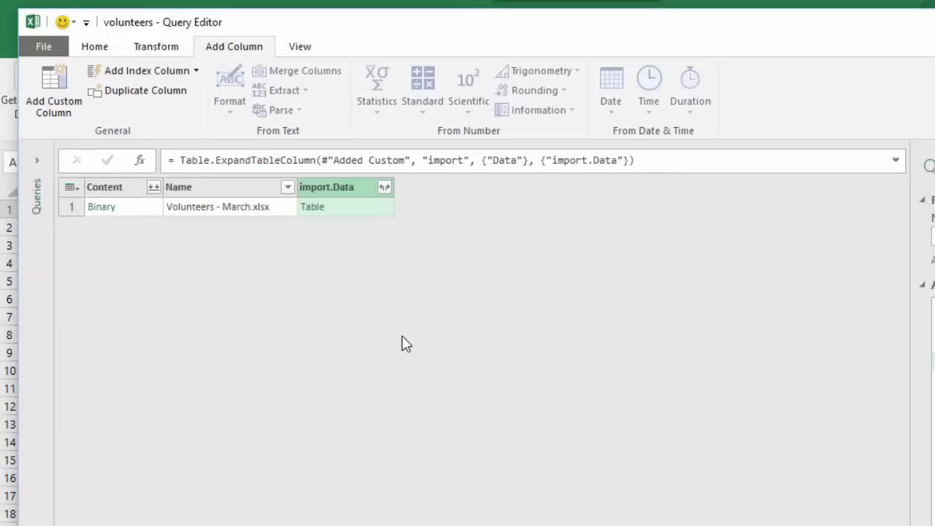
# Expand import.Data to all four columns, using the original column name as prefix, and remove the Content column.
pyautogui.click(384, 188)
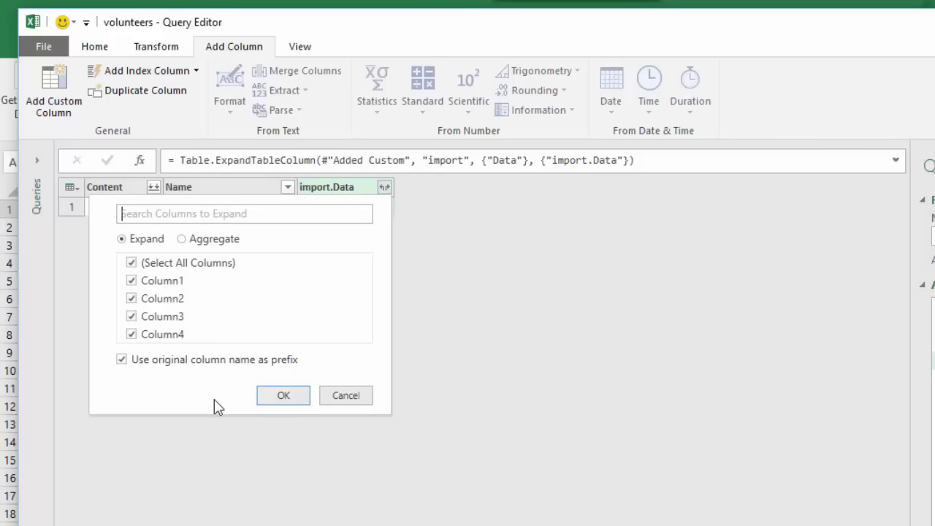
pyautogui.click(284, 397)
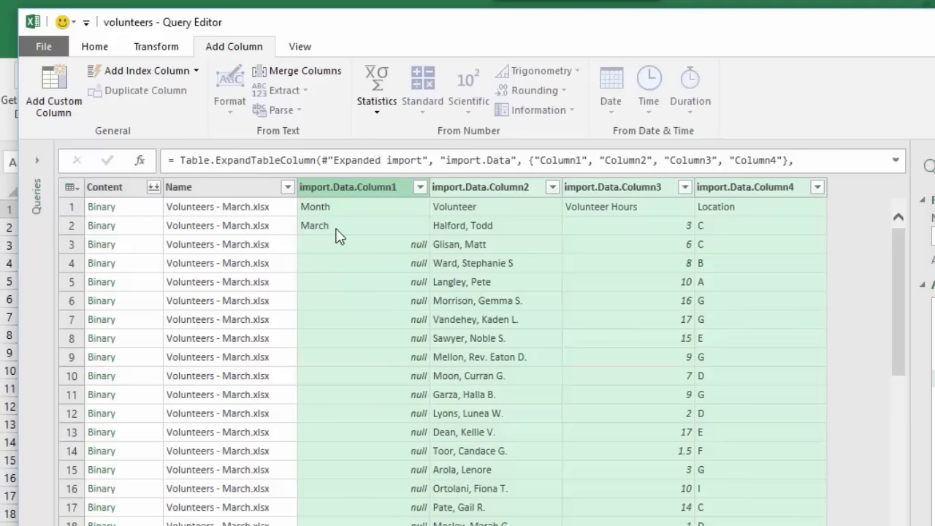
pyautogui.scroll(-9, 406, 387)
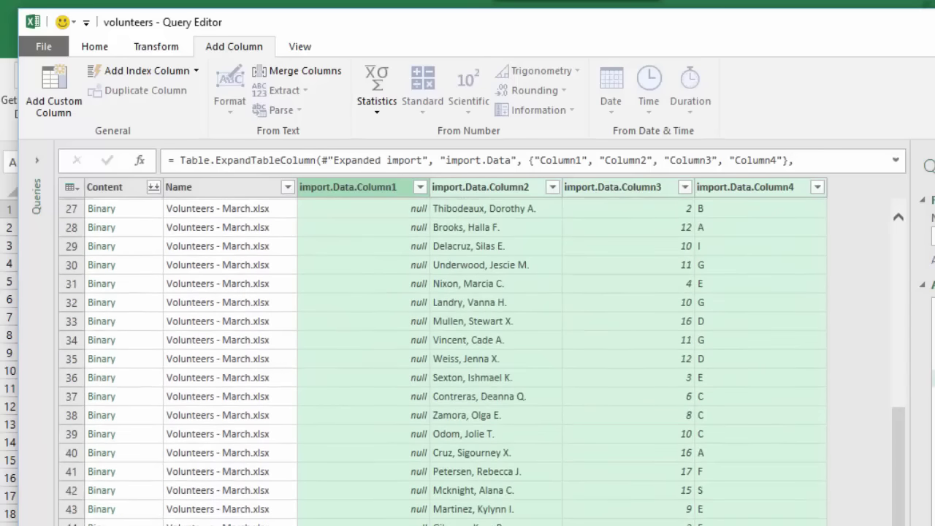
pyautogui.scroll(3, 362, 426)
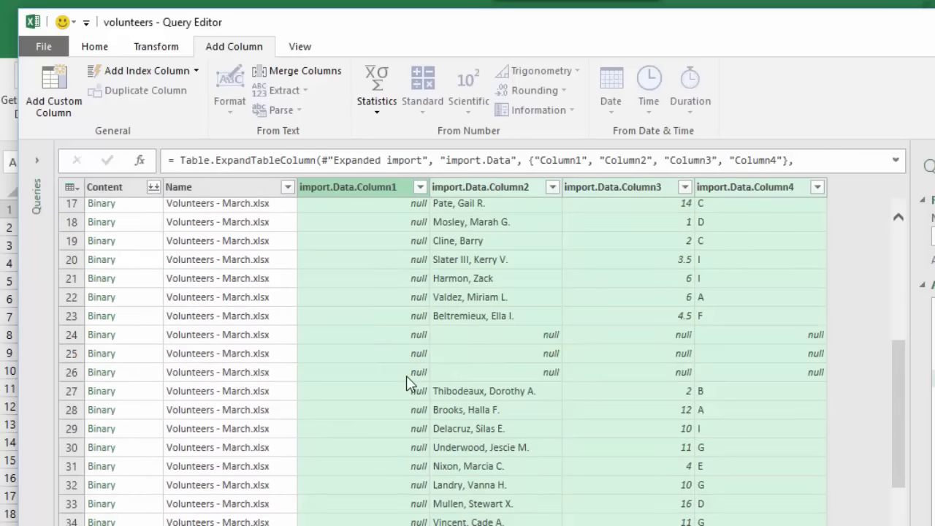
pyautogui.scroll(5, 464, 323)
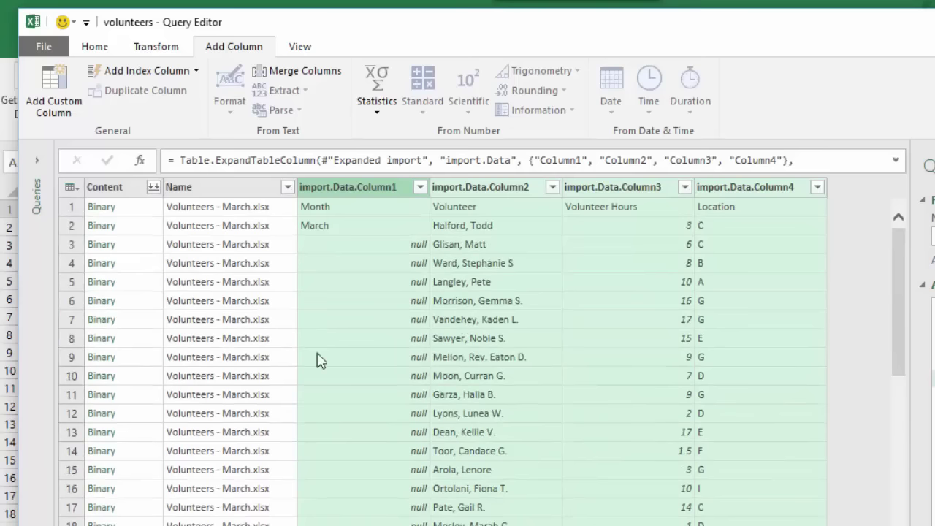
pyautogui.rightClick(112, 191)
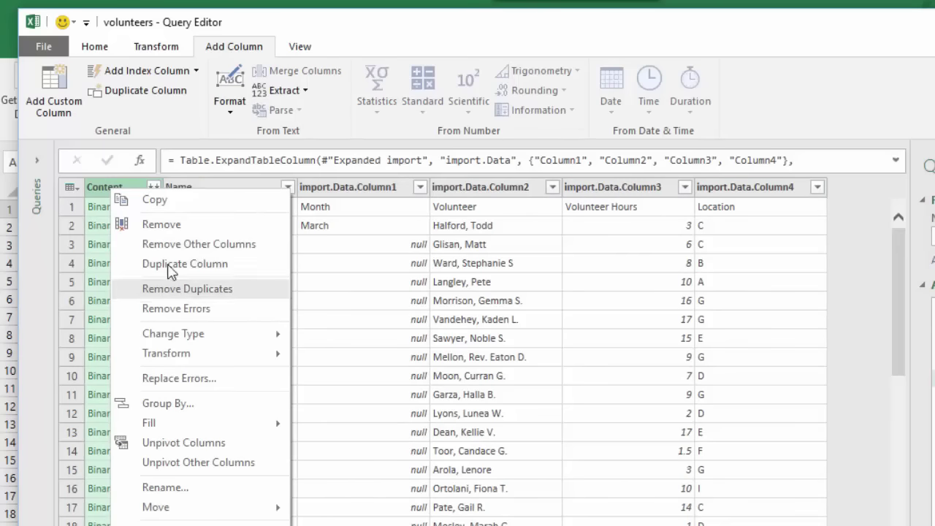
pyautogui.click(174, 224)
# Filter the null rows out of the import.Data.Column2 column.
pyautogui.scroll(-5, 261, 443)
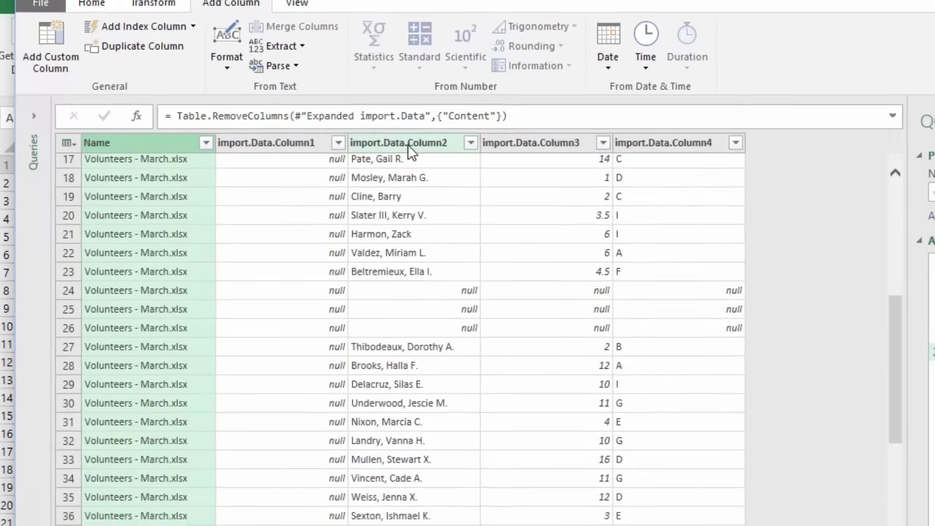
pyautogui.click(413, 187)
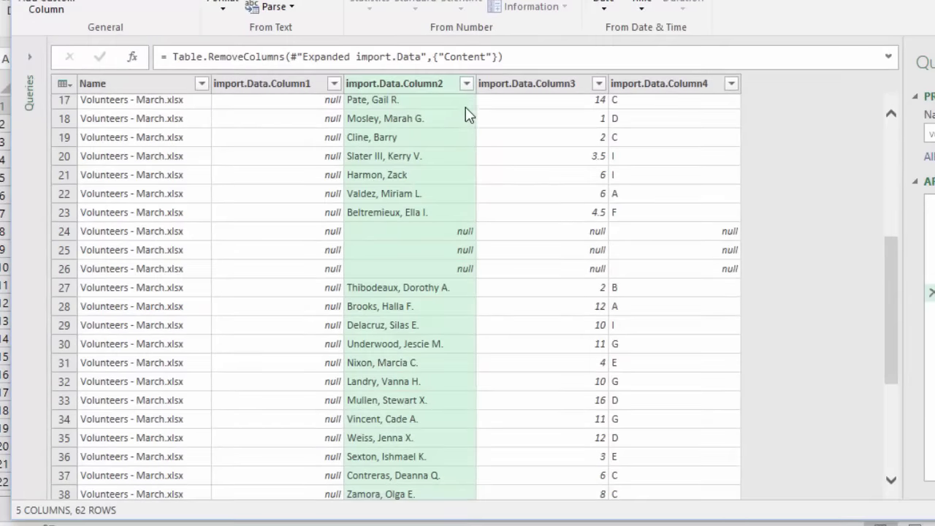
pyautogui.click(466, 84)
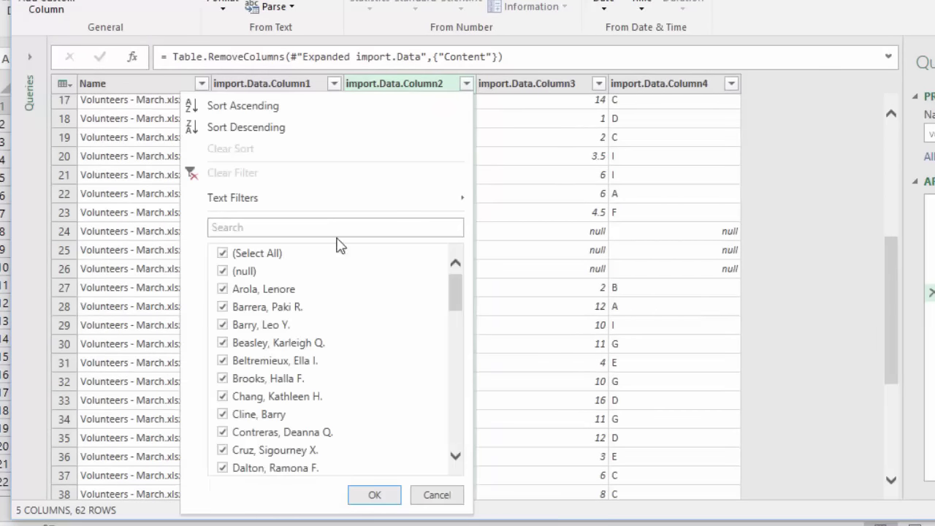
pyautogui.click(223, 271)
pyautogui.click(373, 495)
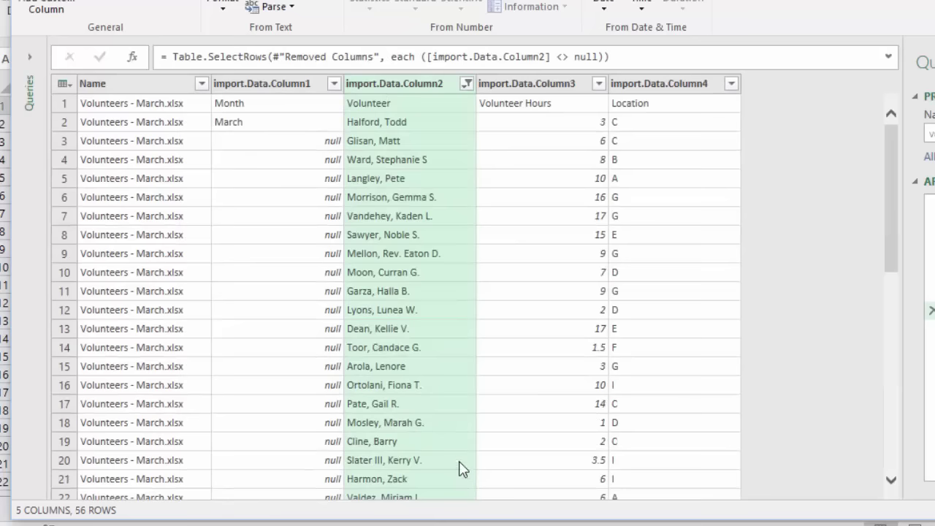
pyautogui.scroll(-11, 447, 345)
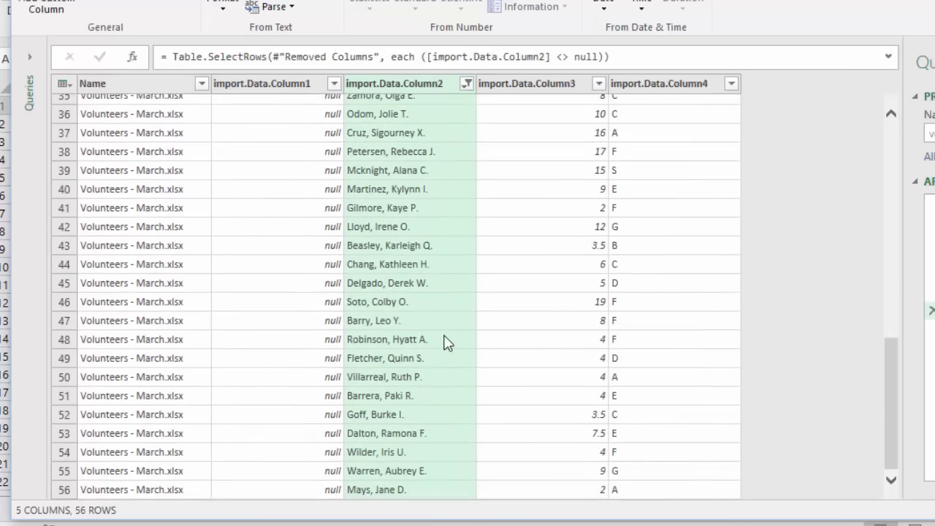
pyautogui.scroll(11, 448, 344)
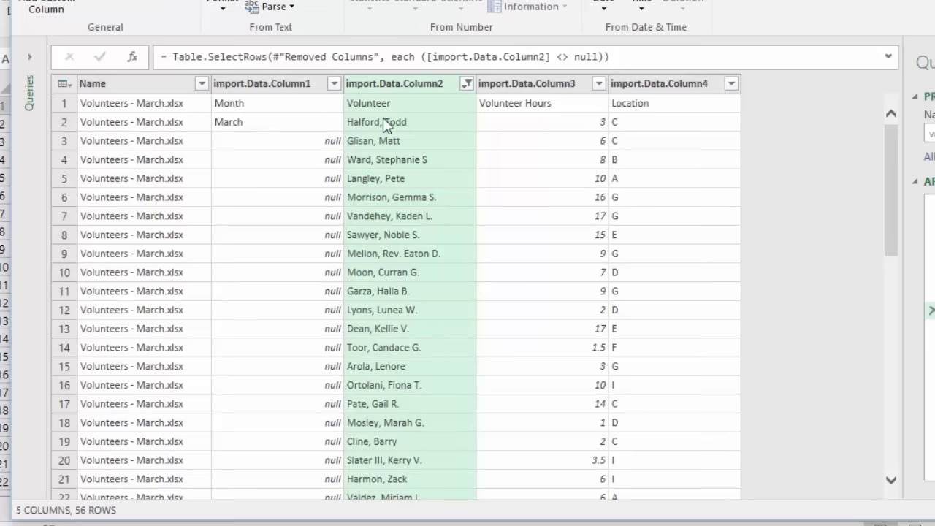
# Filter the header value Volunteer Hours out of the import.Data.Column3 column.
pyautogui.click(599, 85)
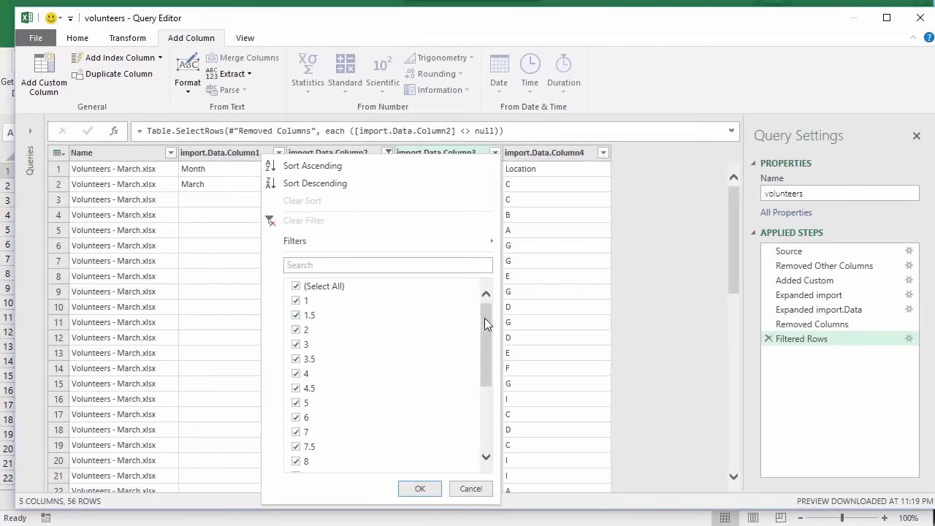
pyautogui.moveTo(485, 318); pyautogui.dragTo(479, 407)
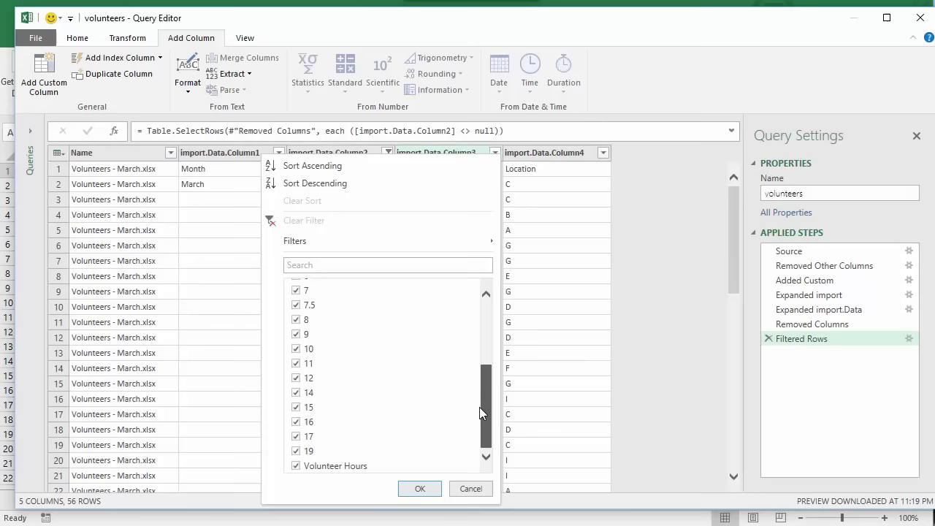
pyautogui.click(296, 466)
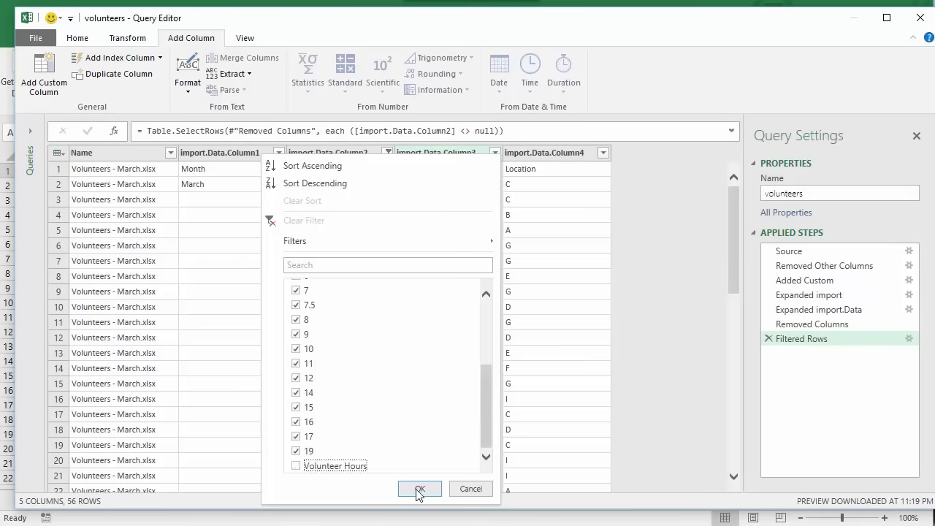
pyautogui.click(420, 488)
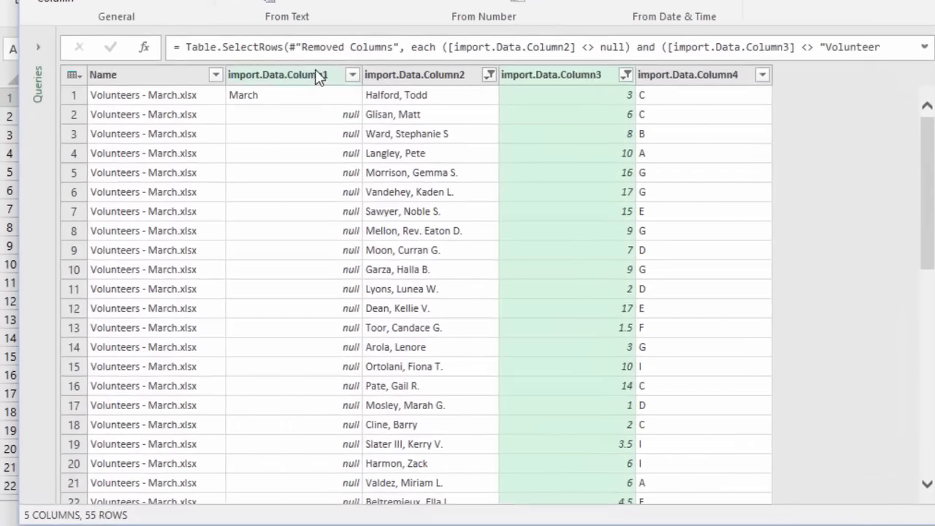
# Fill the import.Data.Column1 month value down through the null cells beneath it.
pyautogui.click(318, 77)
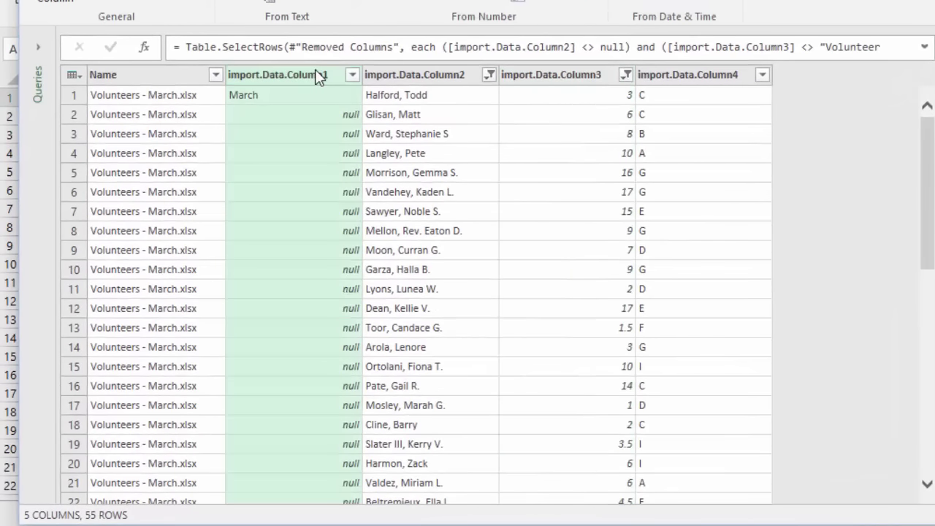
pyautogui.rightClick(318, 77)
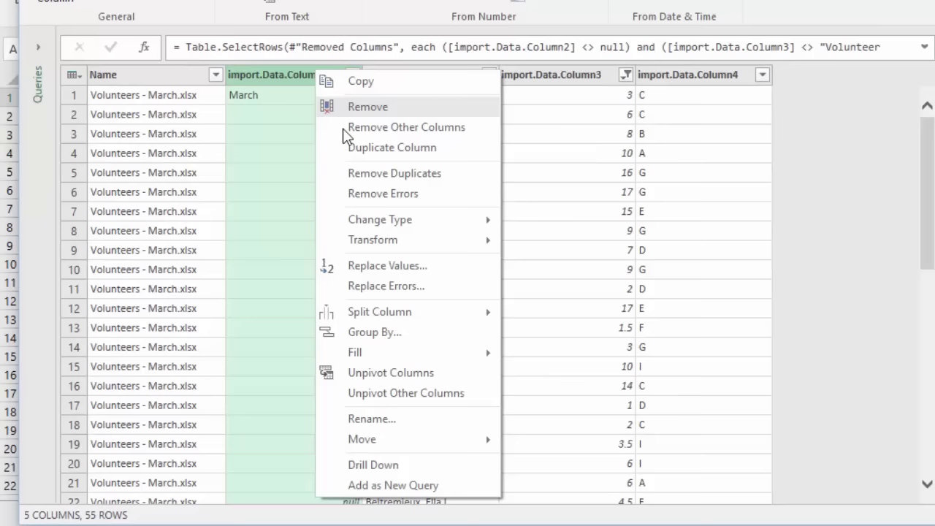
pyautogui.moveTo(425, 355)
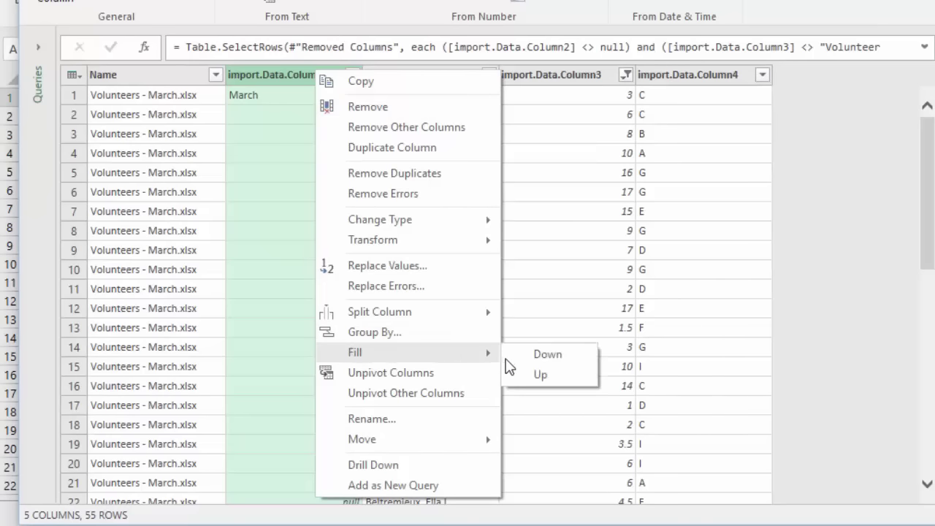
pyautogui.click(548, 354)
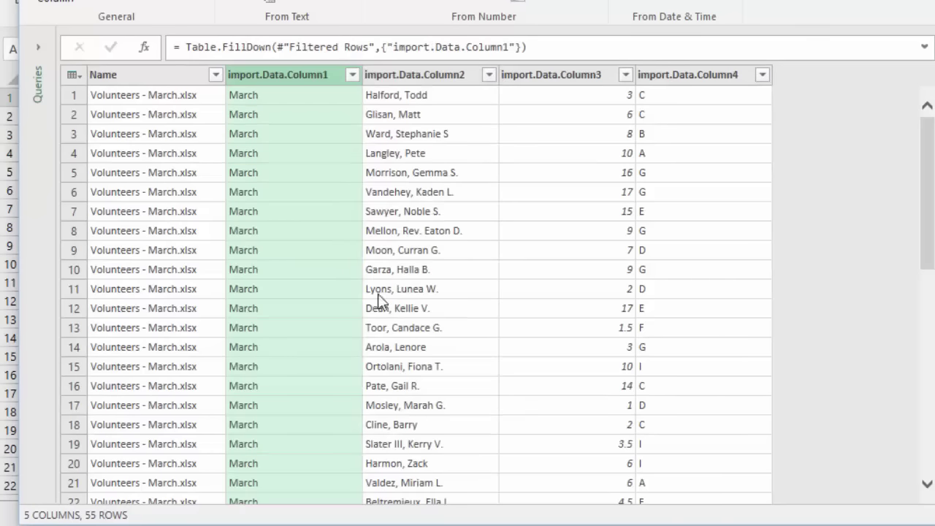
pyautogui.click(313, 289)
pyautogui.scroll(-2, 314, 292)
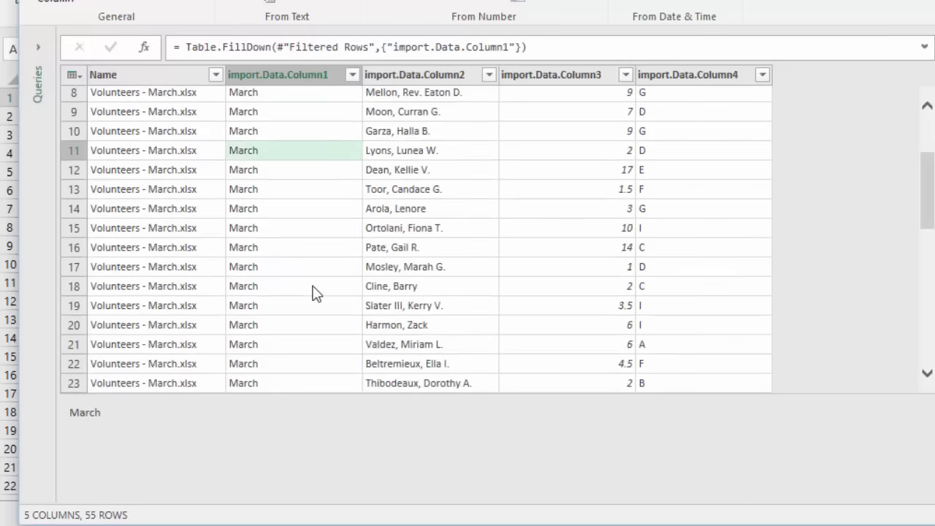
pyautogui.scroll(2, 314, 293)
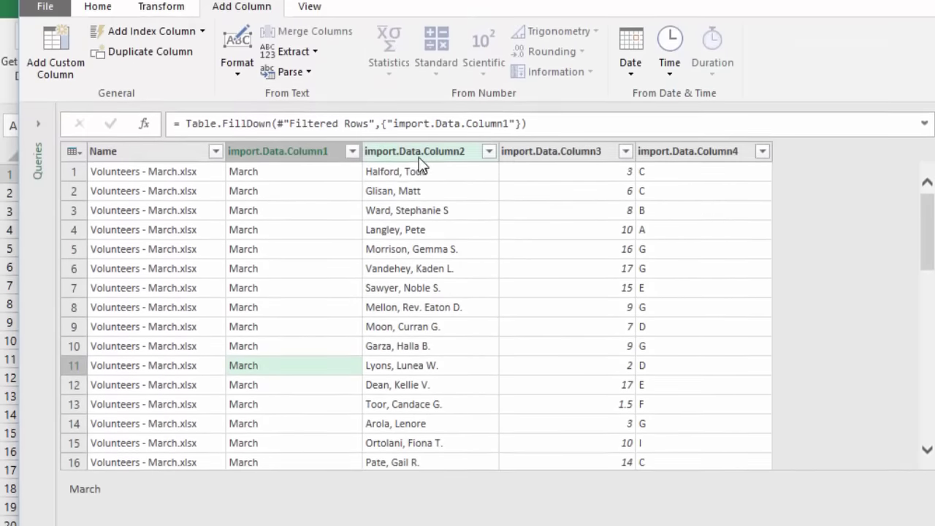
# Split the import.Data.Column2 column by the comma delimiter at each occurrence.
pyautogui.click(419, 75)
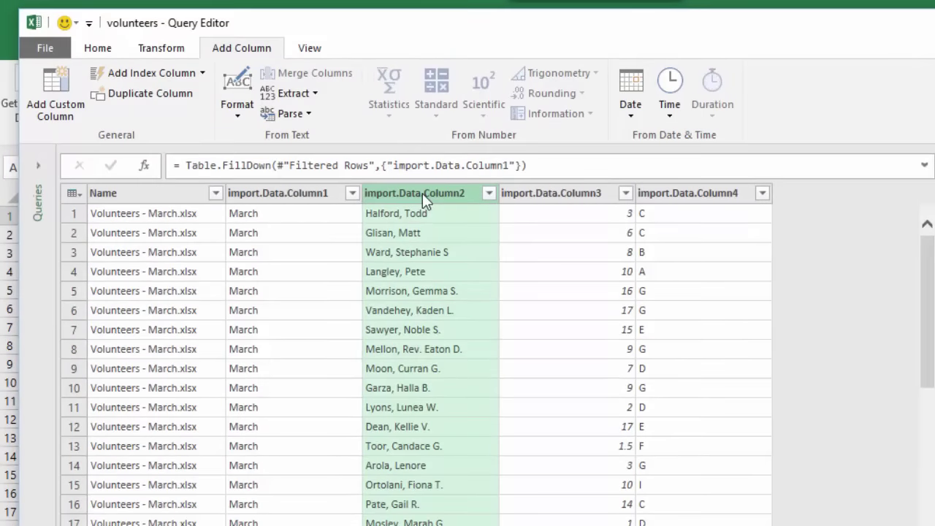
pyautogui.rightClick(422, 193)
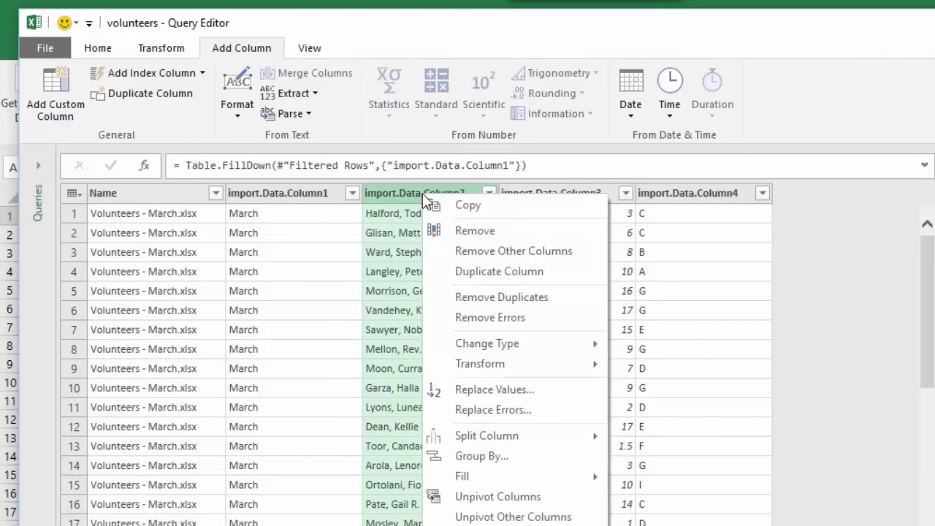
pyautogui.moveTo(471, 435)
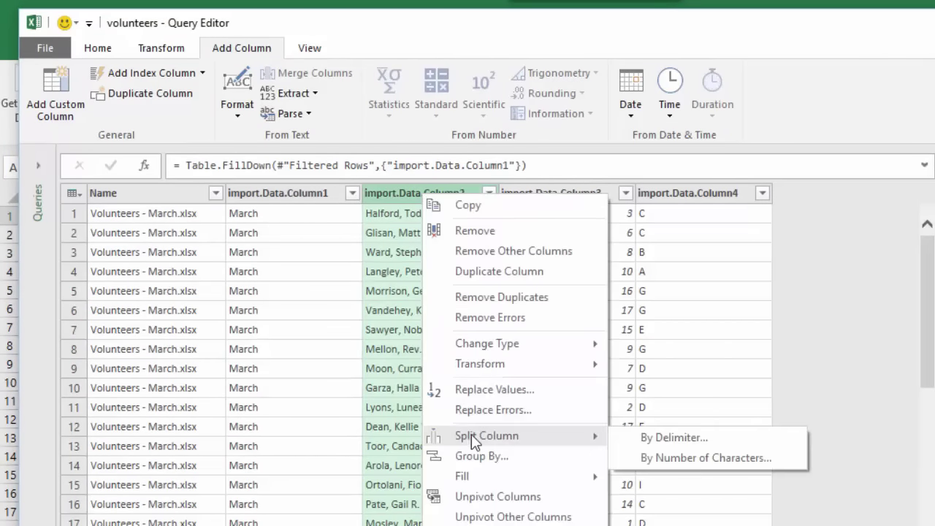
pyautogui.click(651, 438)
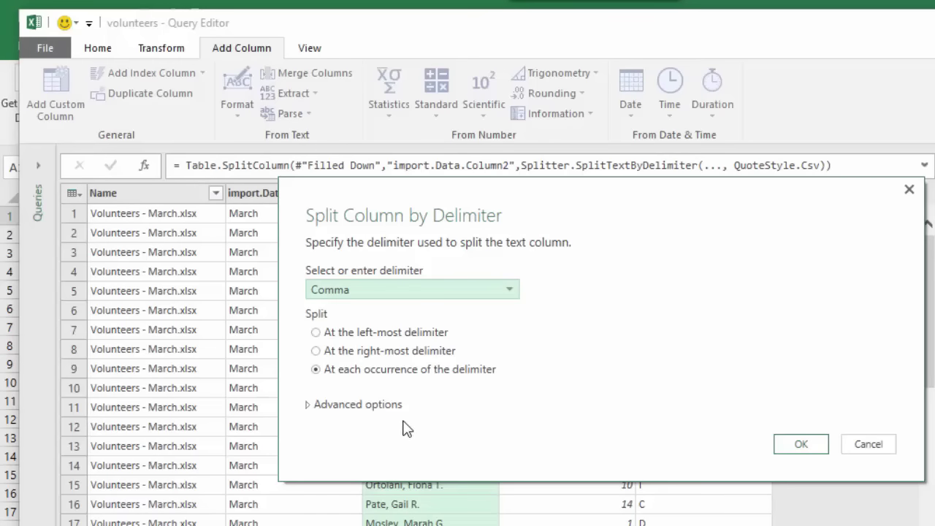
pyautogui.click(802, 445)
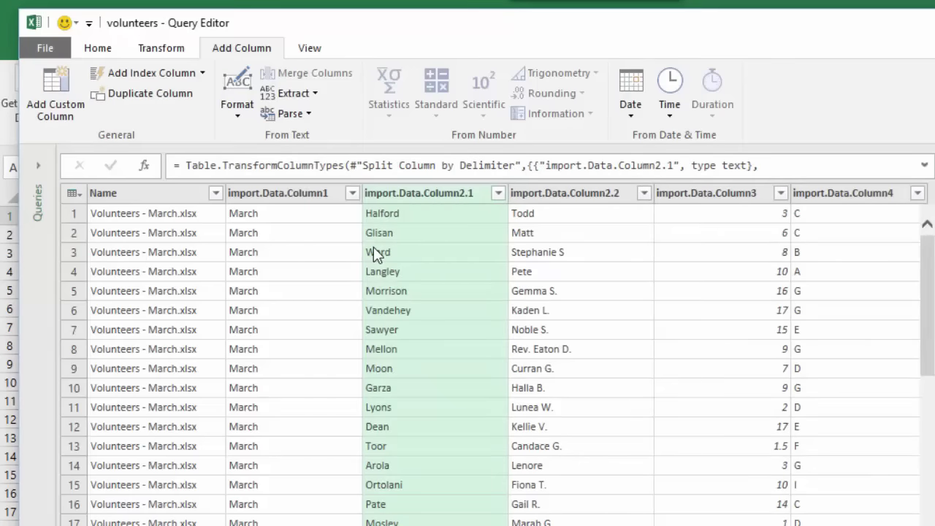
# Rename import.Data.Column1 to Month and import.Data.Column2.1 to Last Name.
pyautogui.doubleClick(296, 192)
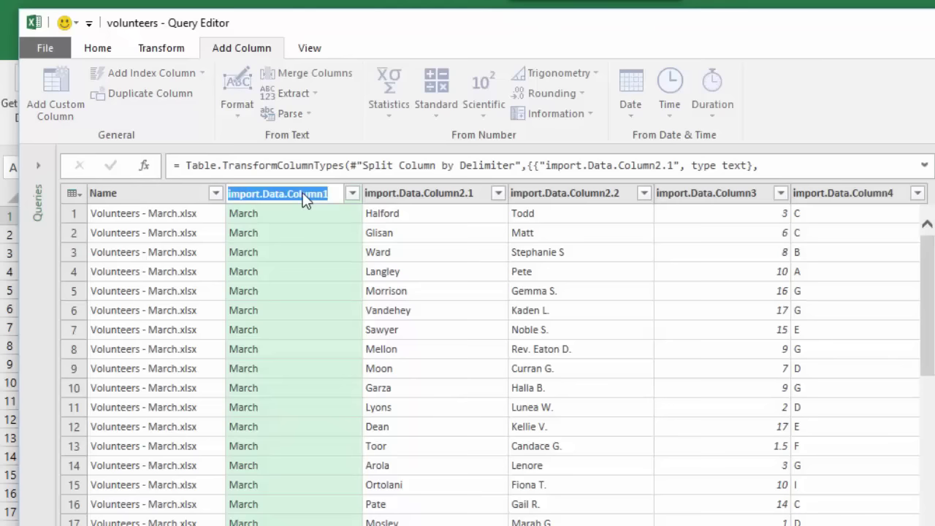
pyautogui.write('Month')
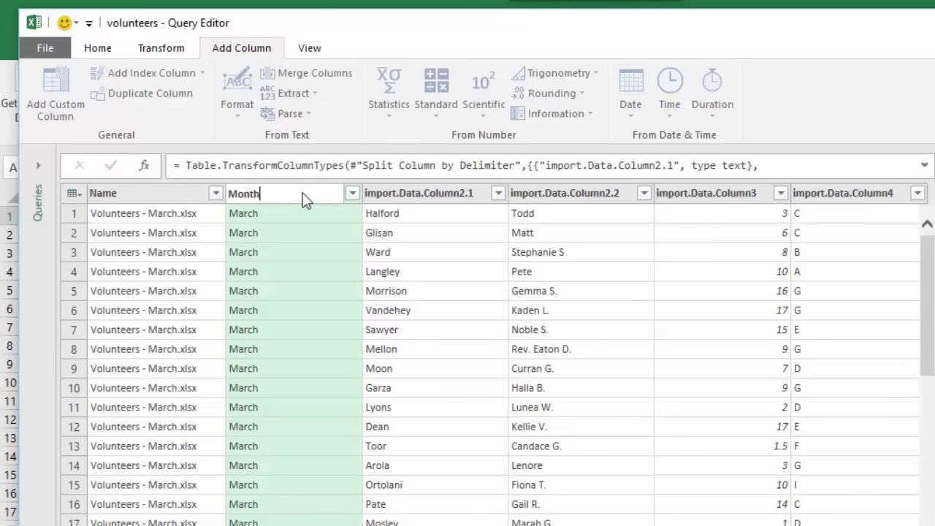
pyautogui.press('Return')
pyautogui.click(314, 193)
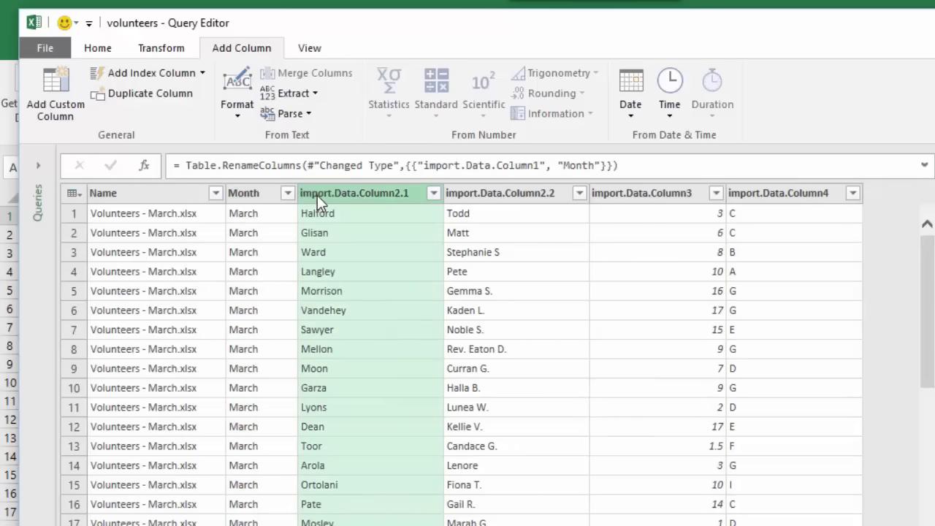
pyautogui.doubleClick(313, 194)
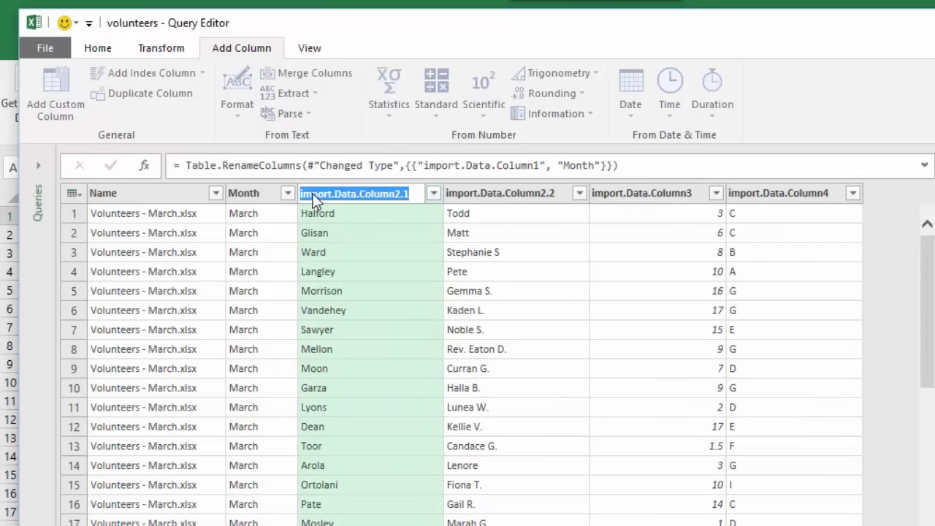
pyautogui.write('LAst Name')
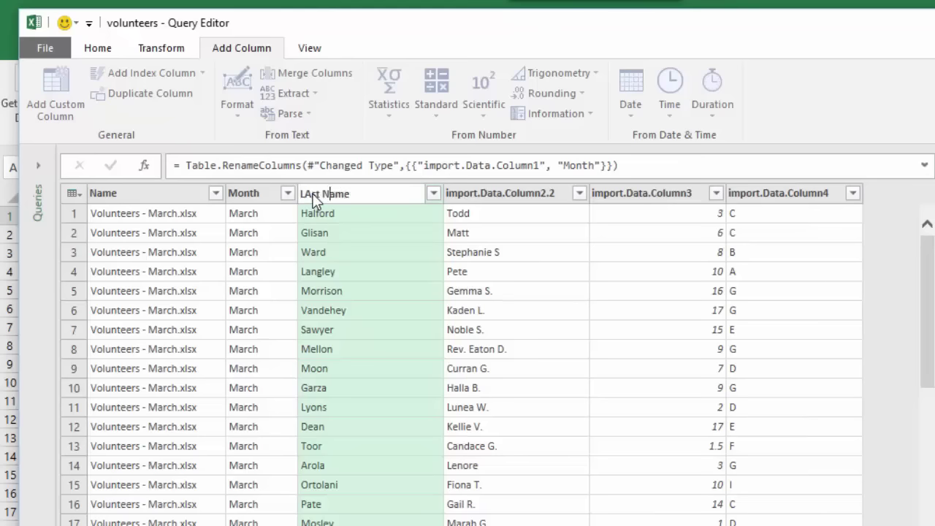
pyautogui.press('Delete')
pyautogui.write('a')
pyautogui.press('Return')
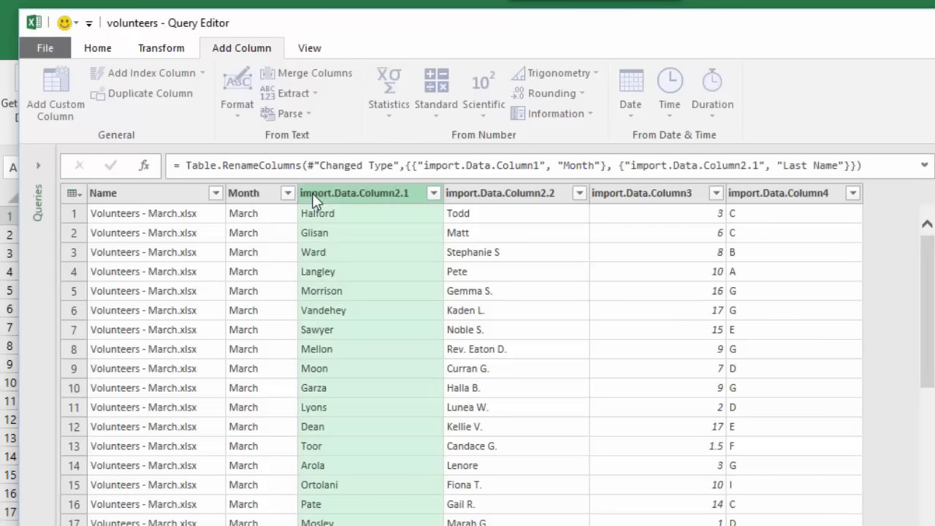
# Rename the import.Data.Column2.2 column to First Name.
pyautogui.doubleClick(417, 195)
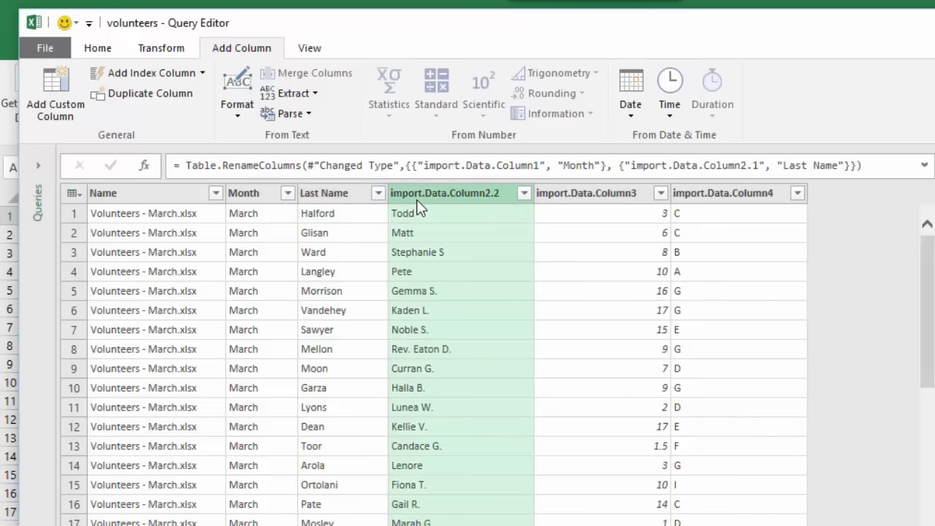
pyautogui.write('Fi')
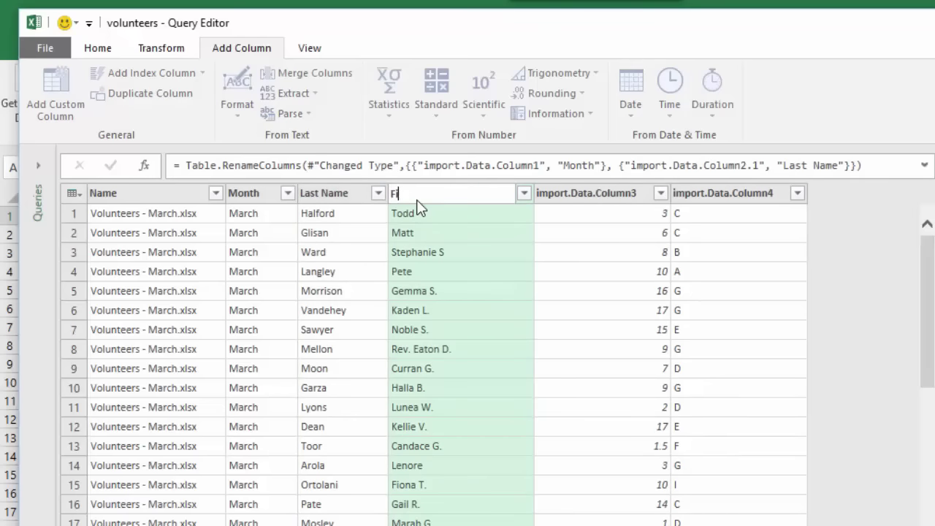
pyautogui.write('rst Name')
pyautogui.press('Return')
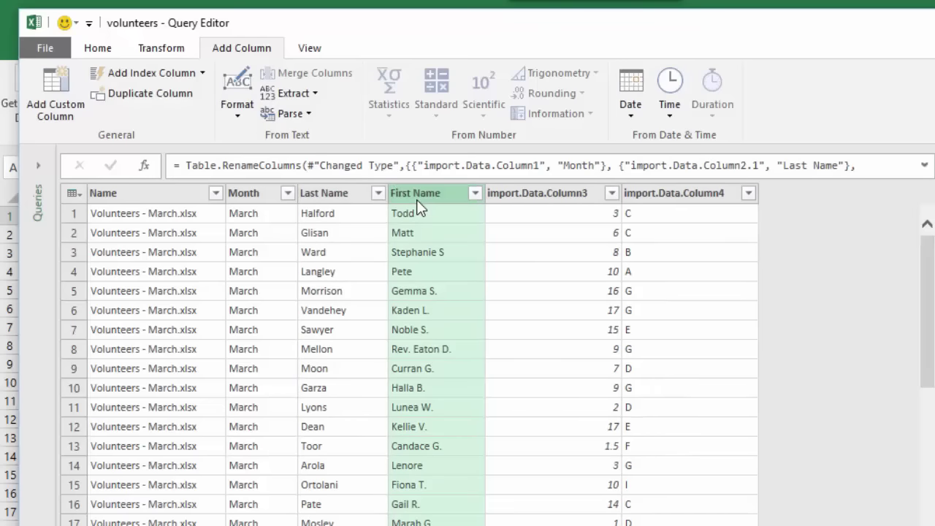
# Rename import.Data.Column3 to Hours and import.Data.Column4 to Location.
pyautogui.doubleClick(525, 195)
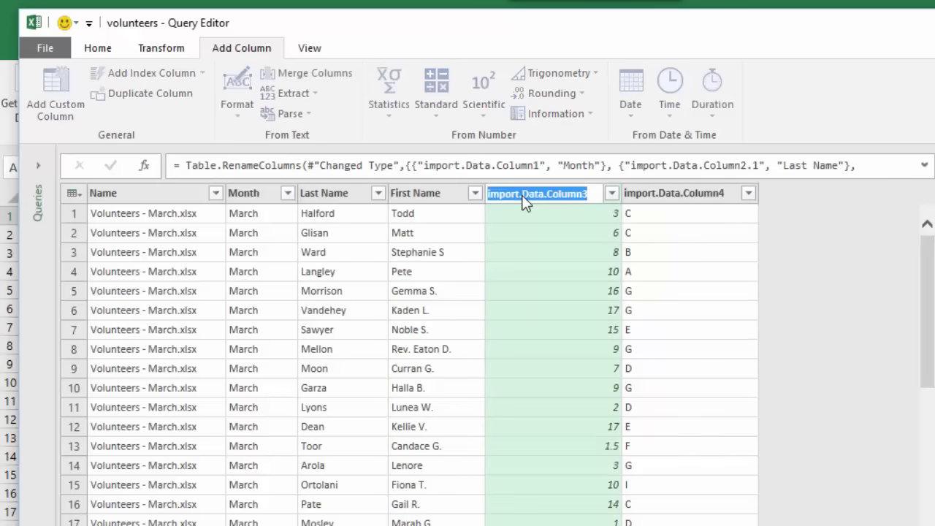
pyautogui.write('Hours')
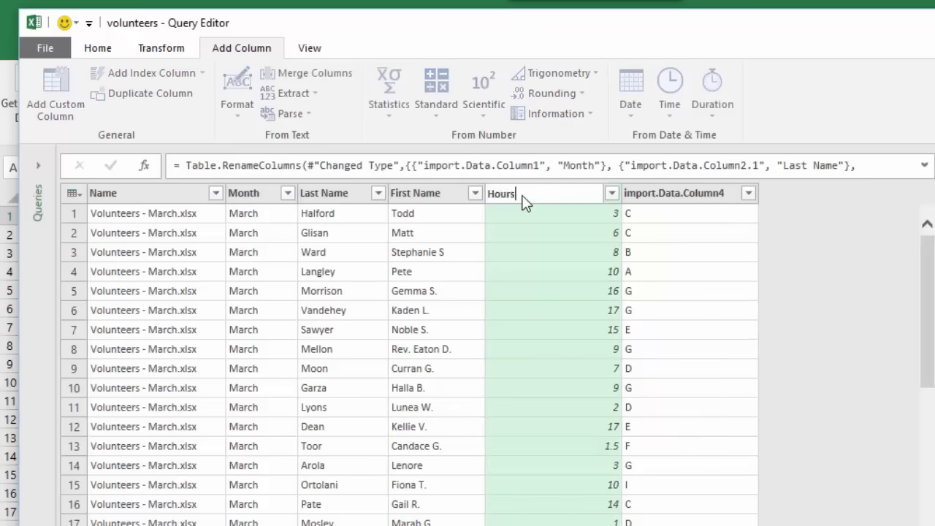
pyautogui.press('Return')
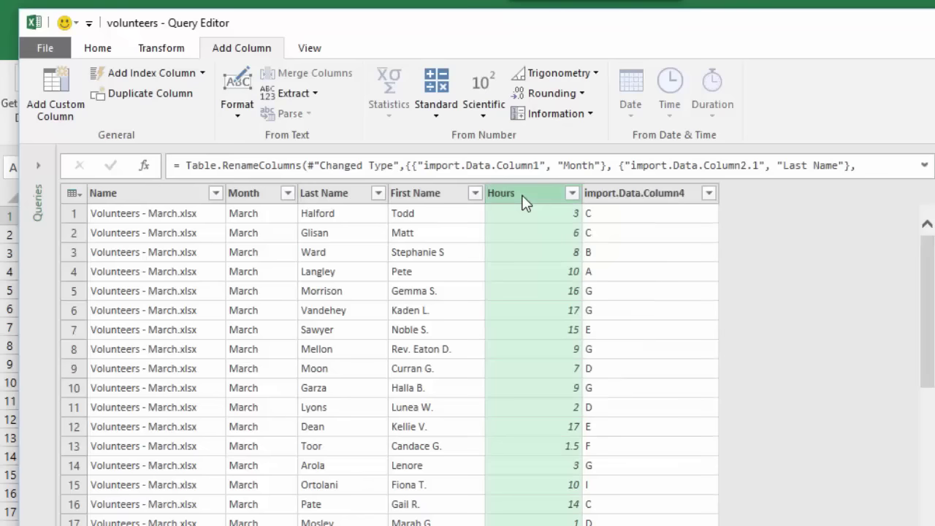
pyautogui.doubleClick(612, 195)
pyautogui.write('Location')
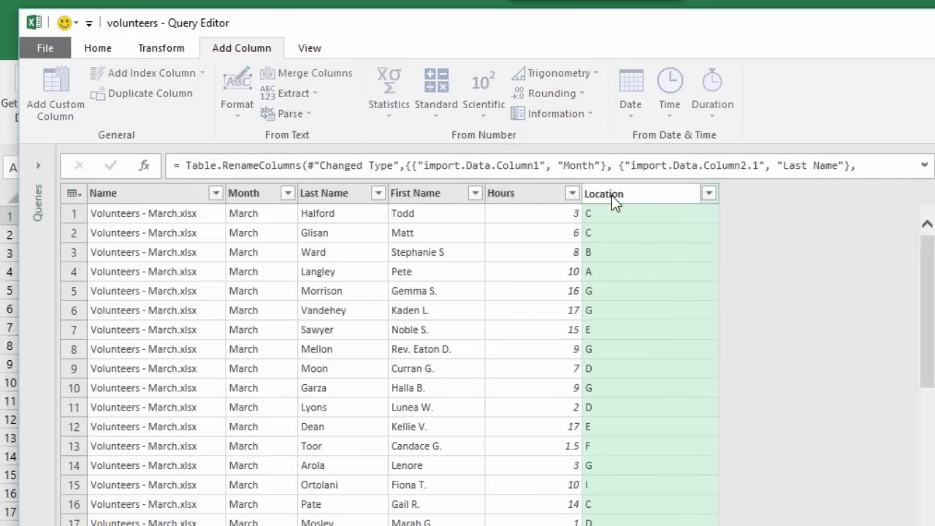
pyautogui.press('Return')
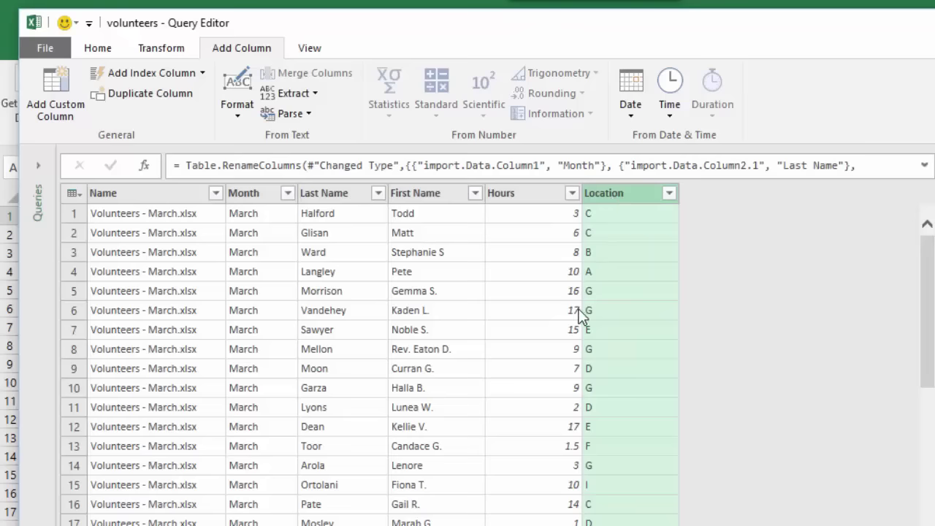
pyautogui.scroll(-8, 315, 352)
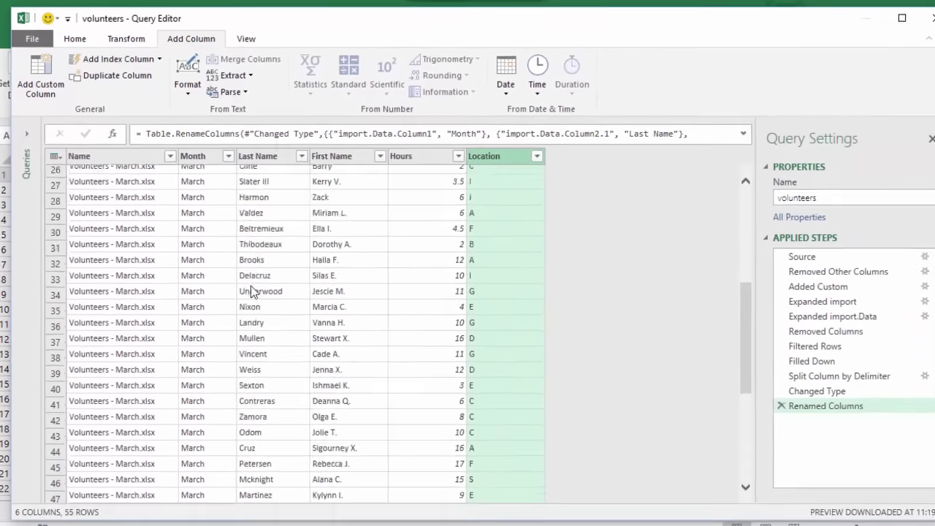
pyautogui.scroll(8, 251, 291)
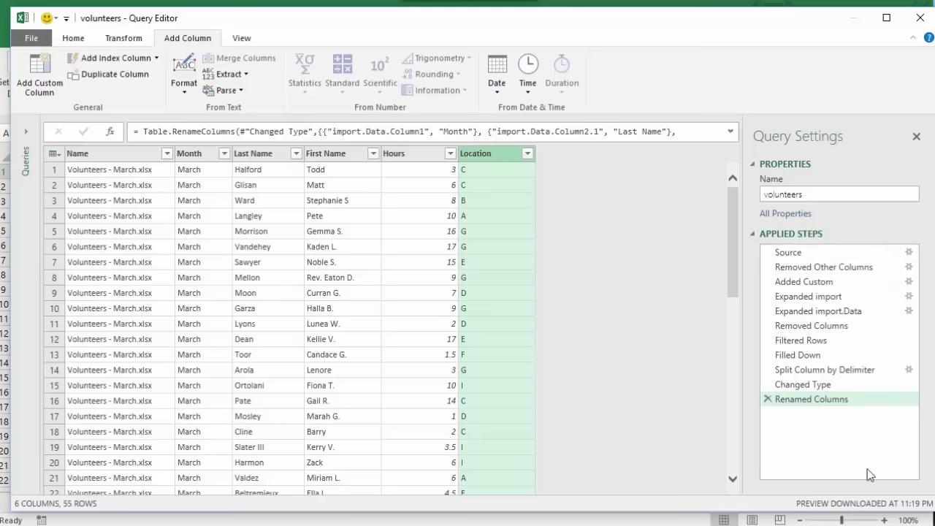
# Close the query editor, loading the volunteers query into a worksheet table, and widen the Workbook Queries pane.
pyautogui.click(34, 40)
pyautogui.click(62, 64)
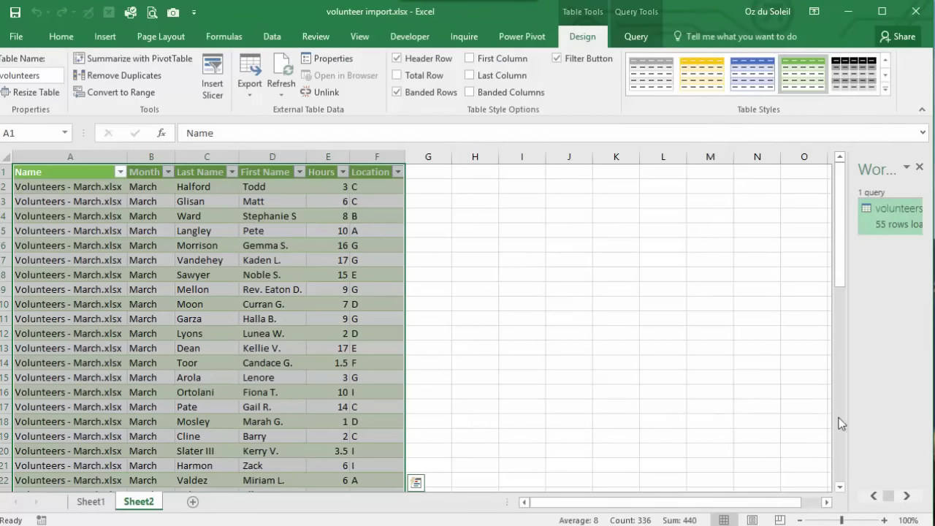
pyautogui.moveTo(847, 427); pyautogui.dragTo(680, 425)
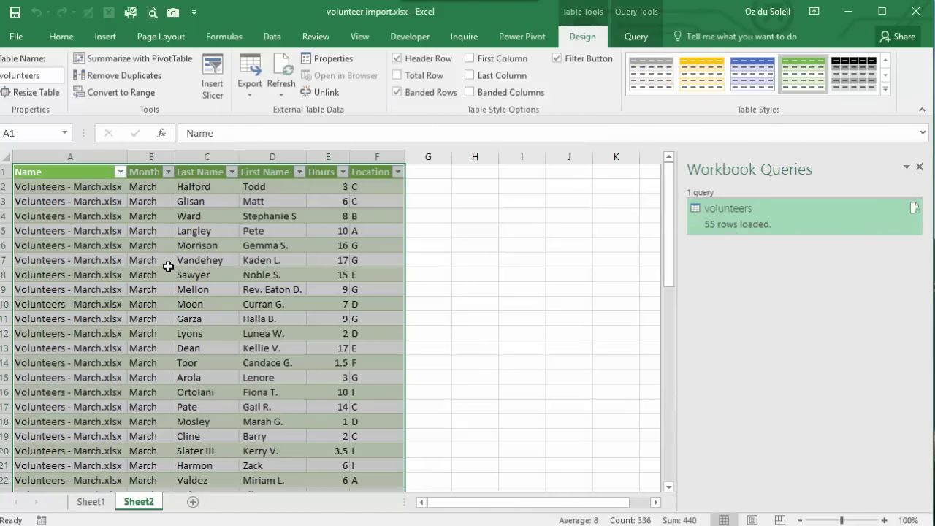
pyautogui.scroll(-12, 167, 275)
pyautogui.scroll(12, 162, 287)
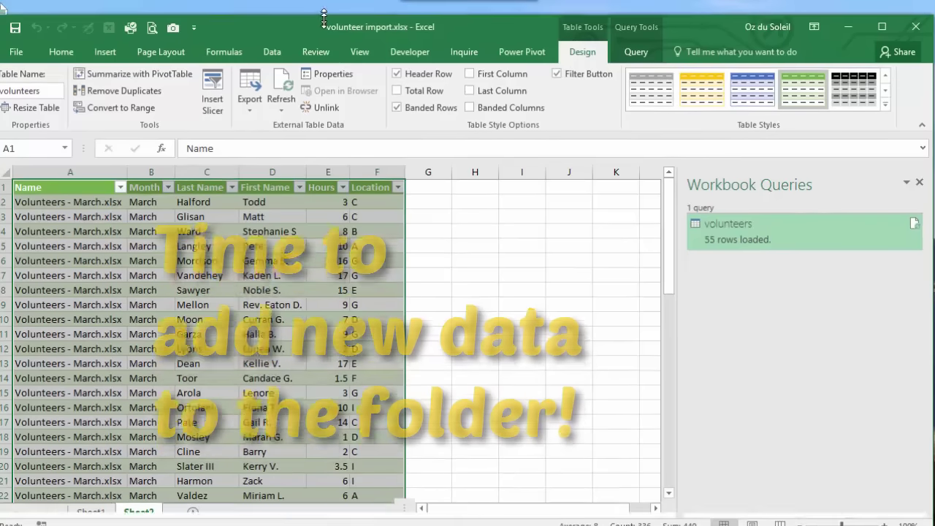
# Move Volunteers - April.xlsx from the desktop into the volunteers folder.
pyautogui.moveTo(323, 3); pyautogui.dragTo(335, 178)
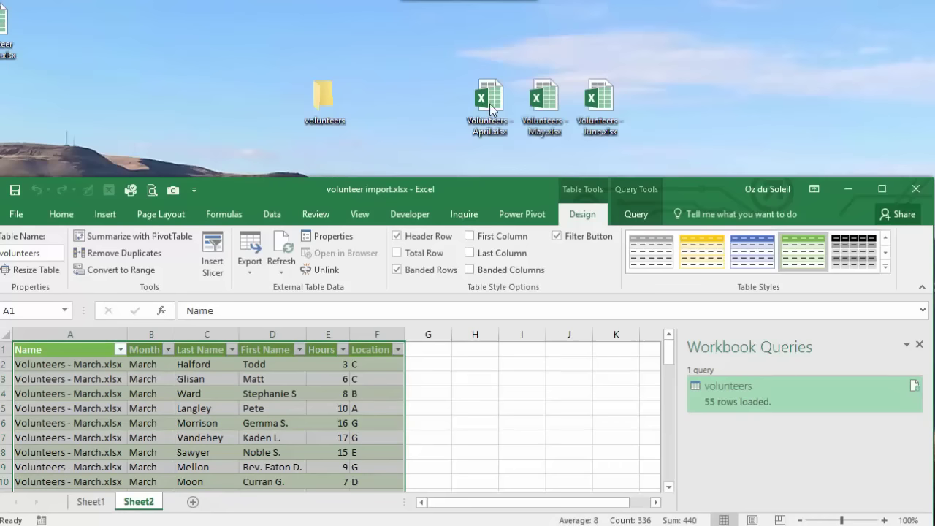
pyautogui.moveTo(491, 109); pyautogui.dragTo(331, 115)
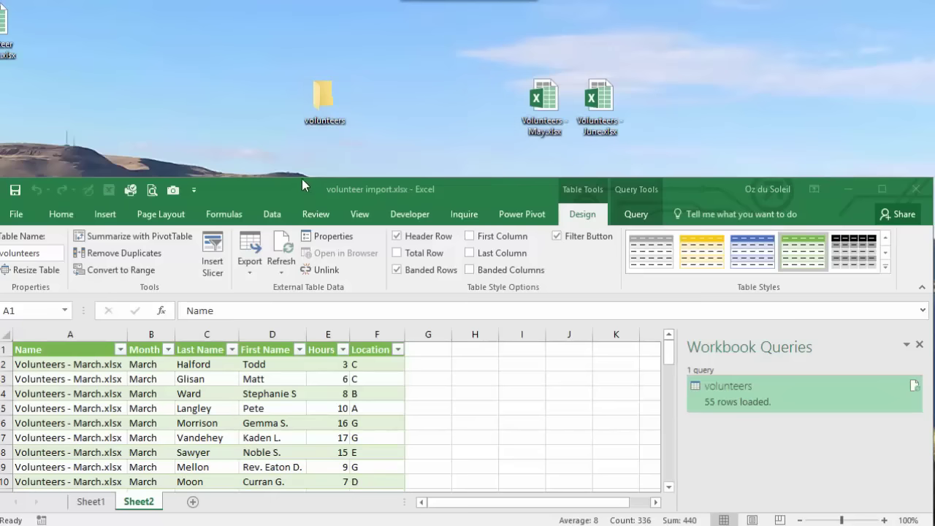
pyautogui.moveTo(302, 179); pyautogui.dragTo(306, 4)
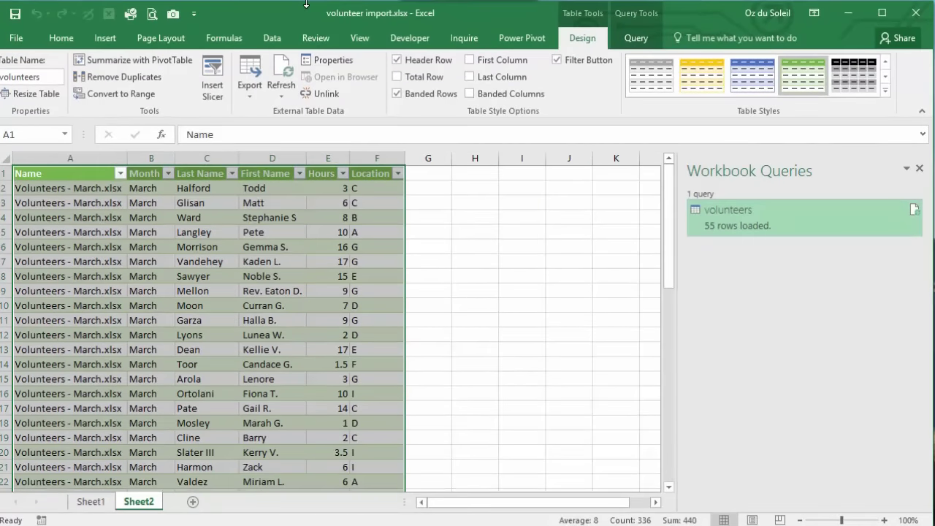
# Refresh the volunteers query and check the April rows in the loaded table.
pyautogui.click(366, 305)
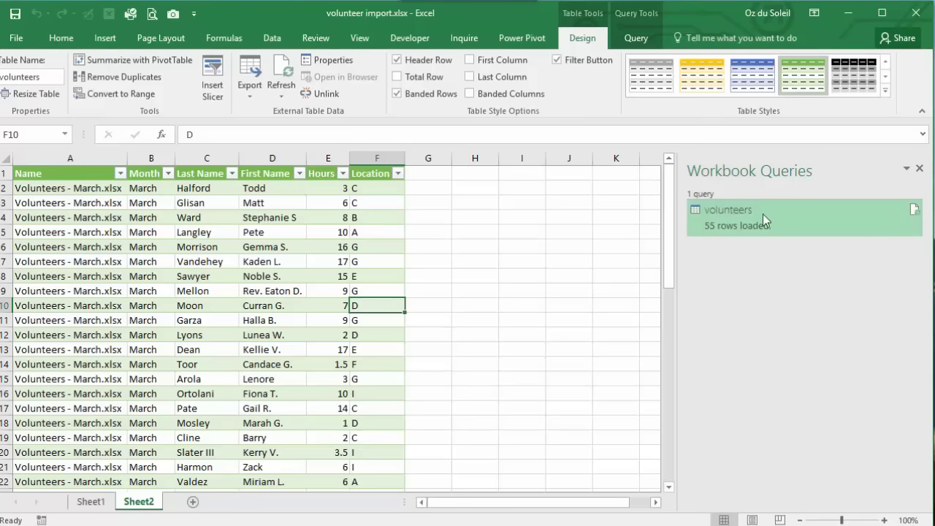
pyautogui.moveTo(915, 217)
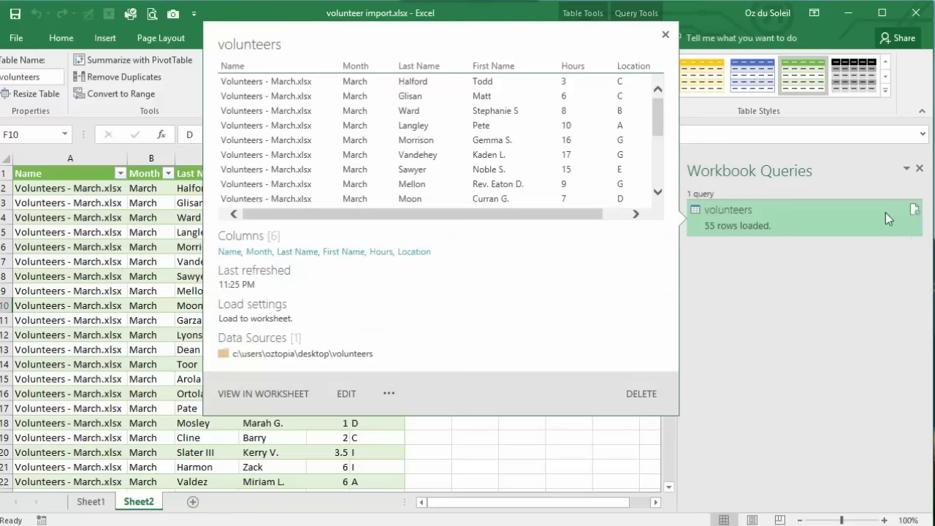
pyautogui.rightClick(886, 213)
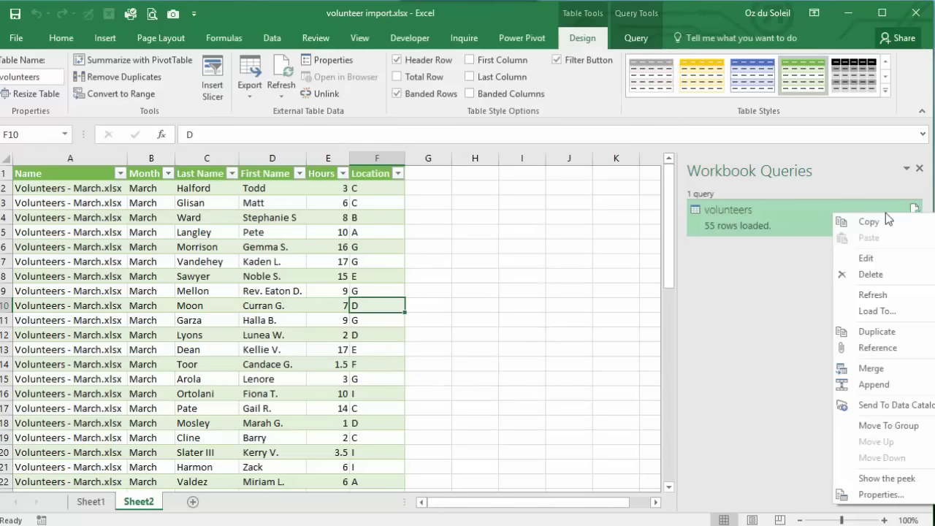
pyautogui.click(866, 296)
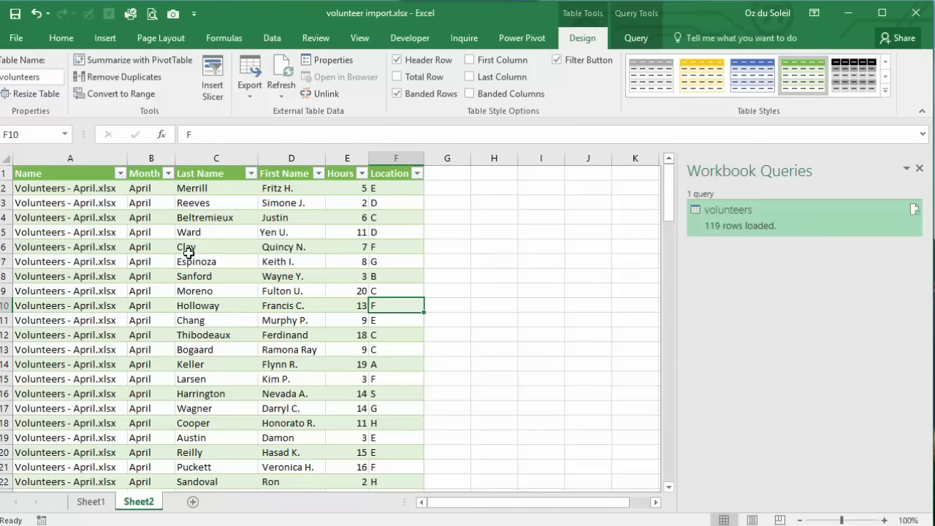
pyautogui.scroll(-20, 157, 253)
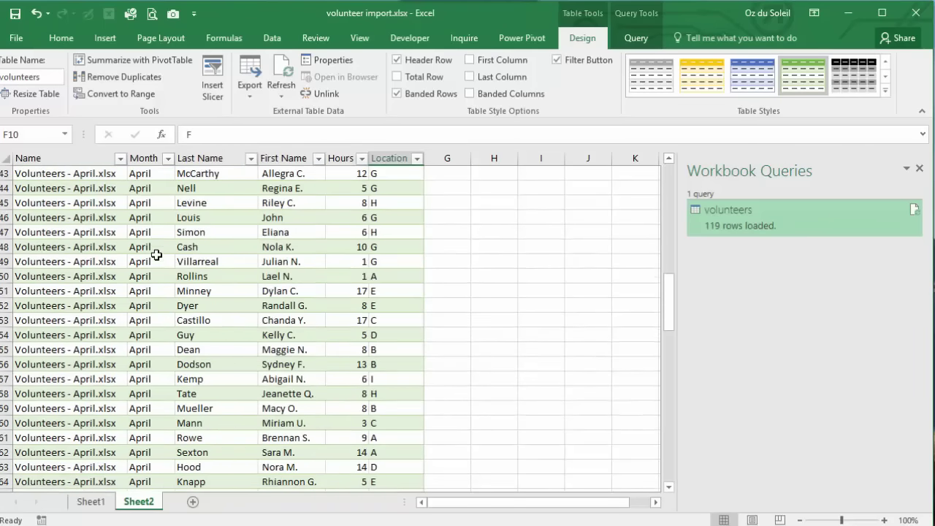
pyautogui.scroll(20, 154, 333)
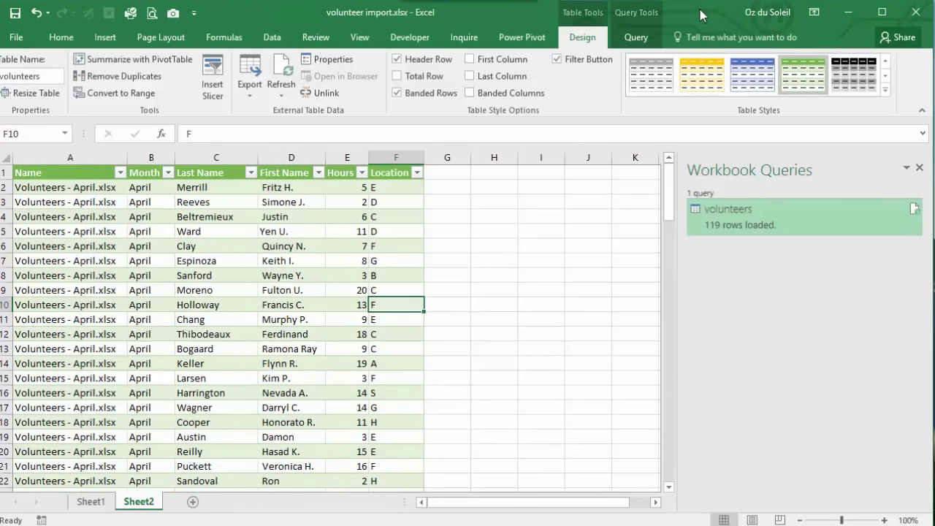
# Move Volunteers - May.xlsx and Volunteers - June.xlsx from the desktop into the volunteers folder and refresh the volunteers query.
pyautogui.moveTo(701, 1); pyautogui.dragTo(703, 136)
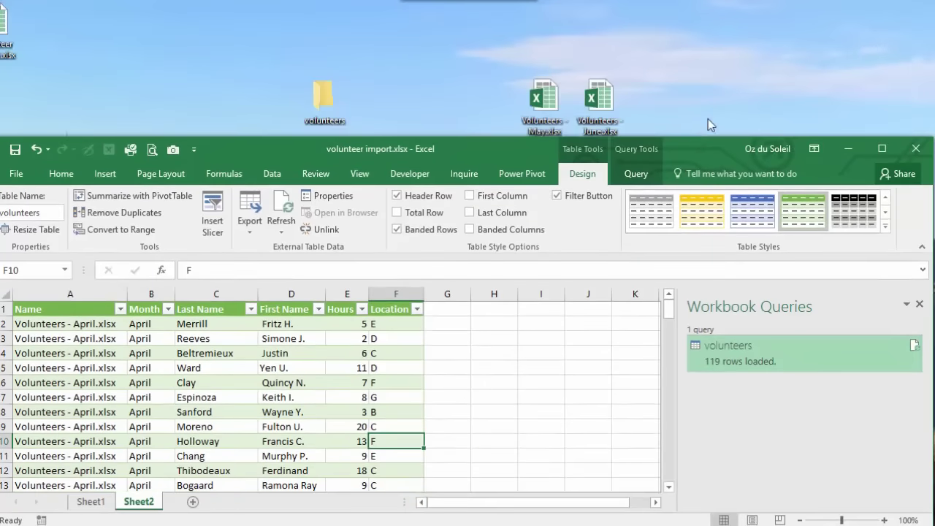
pyautogui.moveTo(721, 78); pyautogui.dragTo(337, 95)
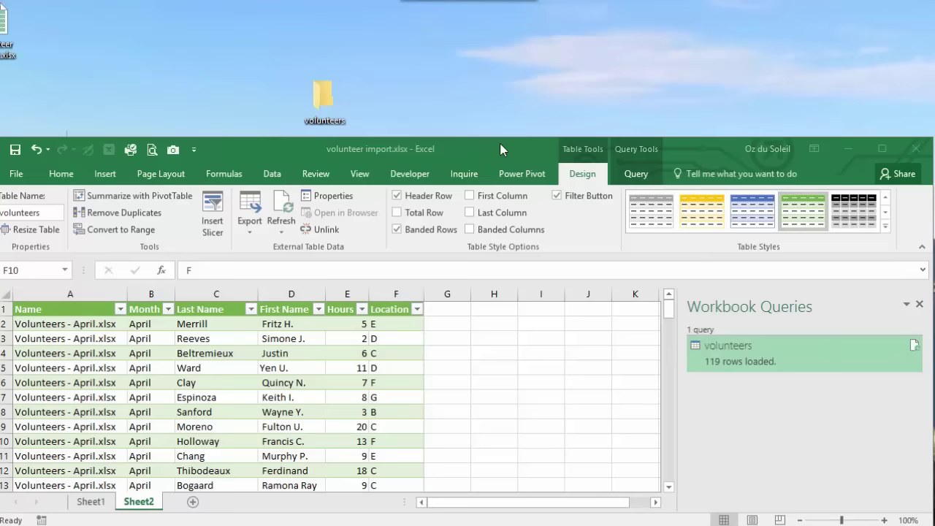
pyautogui.moveTo(501, 136); pyautogui.dragTo(506, 3)
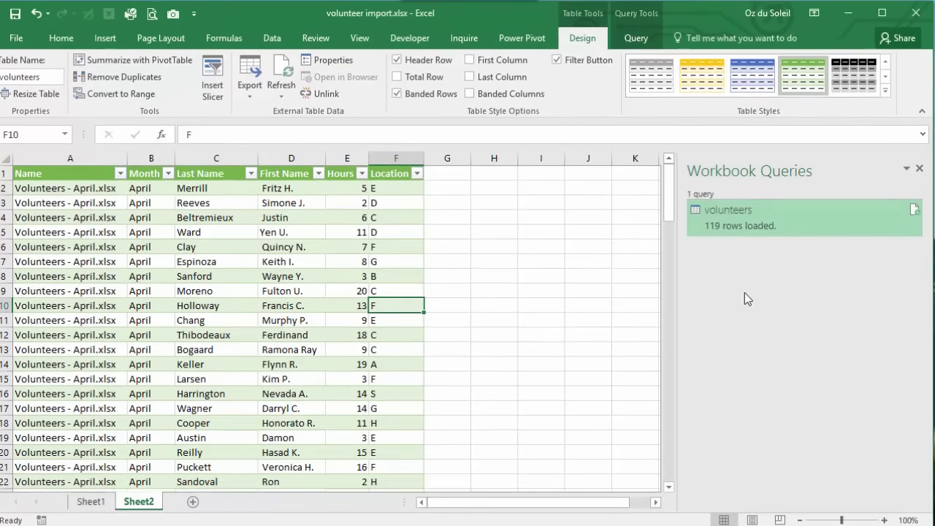
pyautogui.rightClick(782, 217)
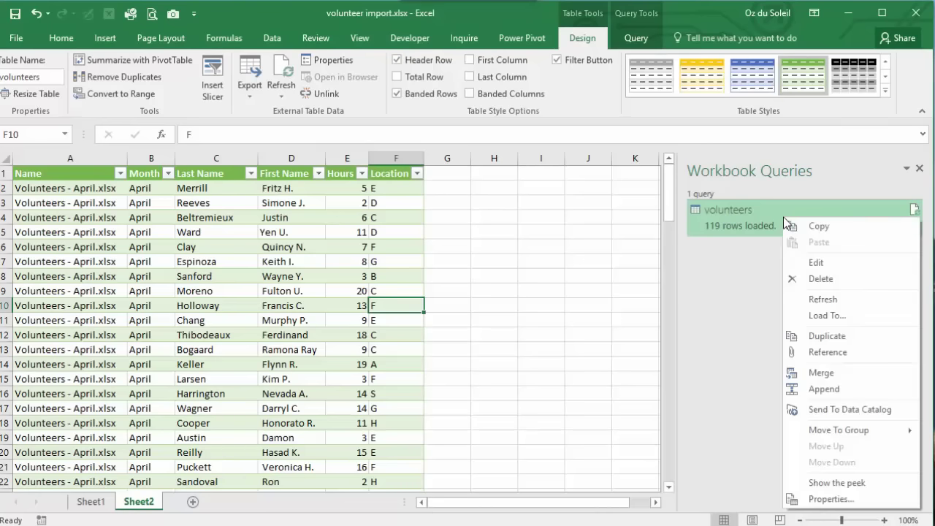
pyautogui.click(810, 301)
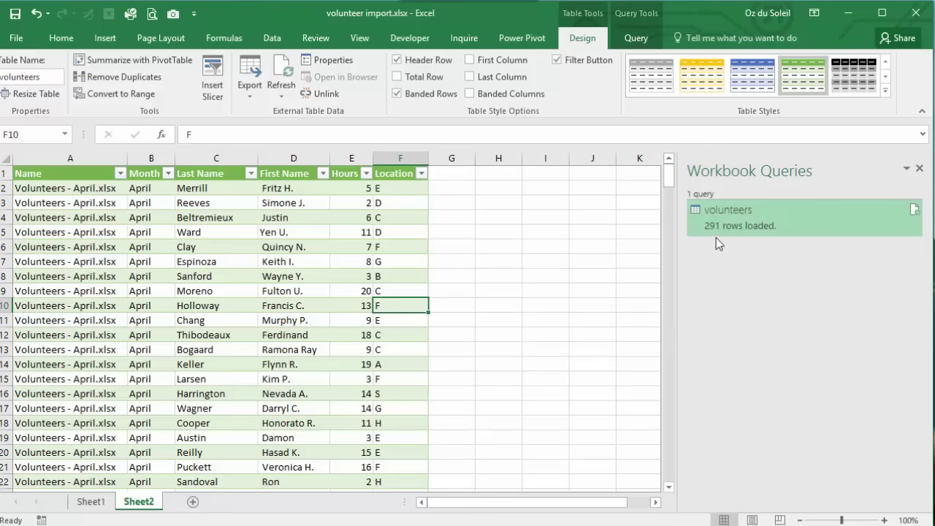
# Look through the refreshed volunteers table to check the rows imported from each monthly workbook.
pyautogui.scroll(-15, 188, 303)
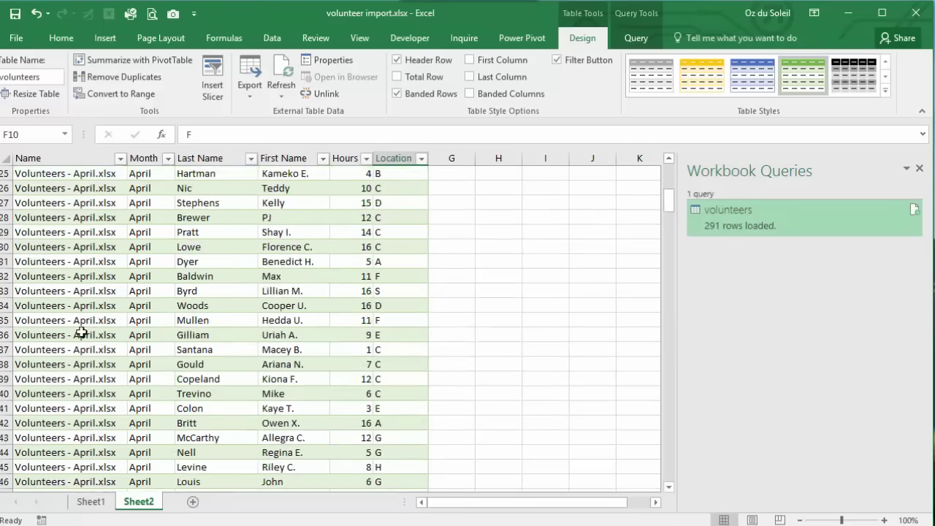
pyautogui.scroll(-6, 80, 335)
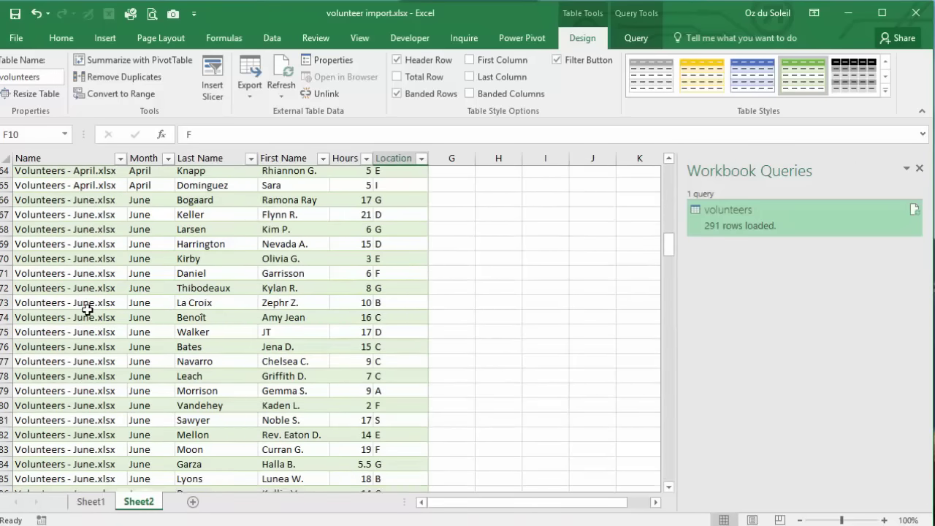
pyautogui.scroll(-20, 86, 310)
pyautogui.scroll(-13, 87, 309)
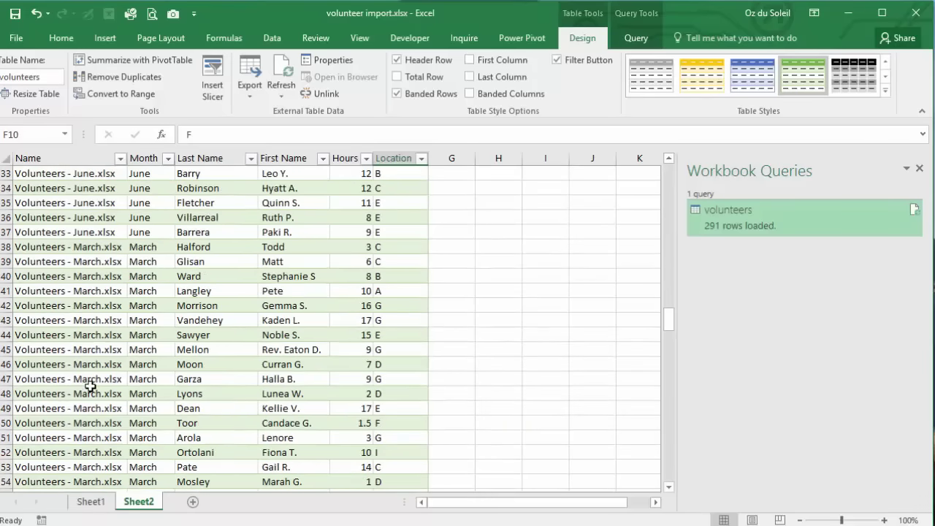
pyautogui.scroll(-5, 90, 387)
pyautogui.scroll(-16, 90, 387)
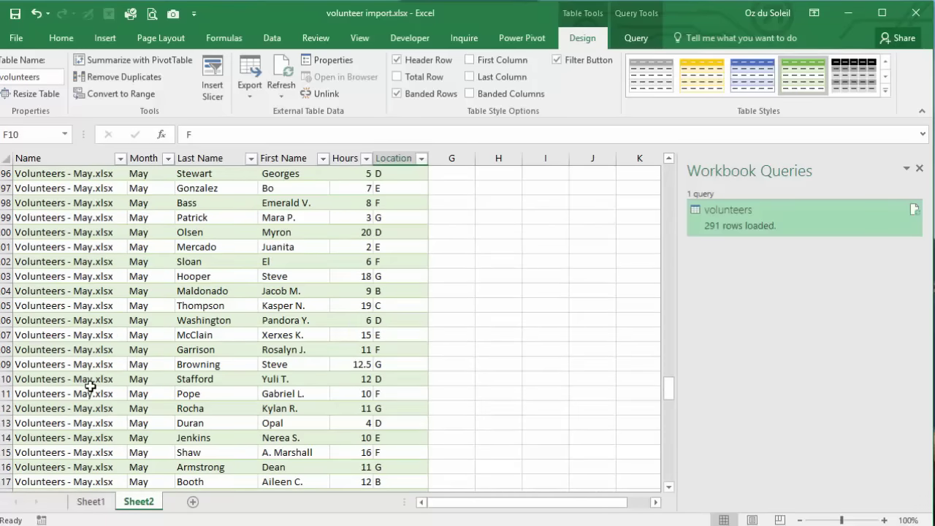
pyautogui.scroll(-6, 90, 387)
pyautogui.scroll(19, 90, 388)
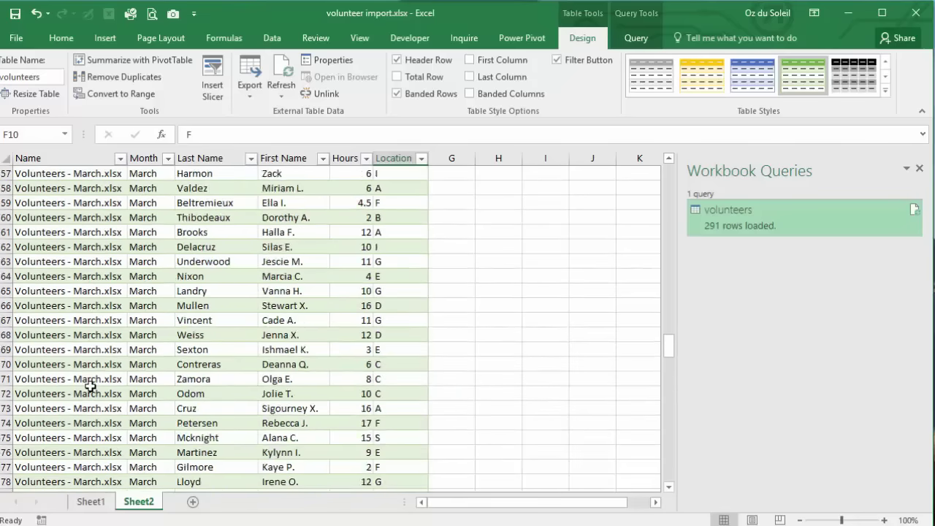
pyautogui.scroll(20, 89, 387)
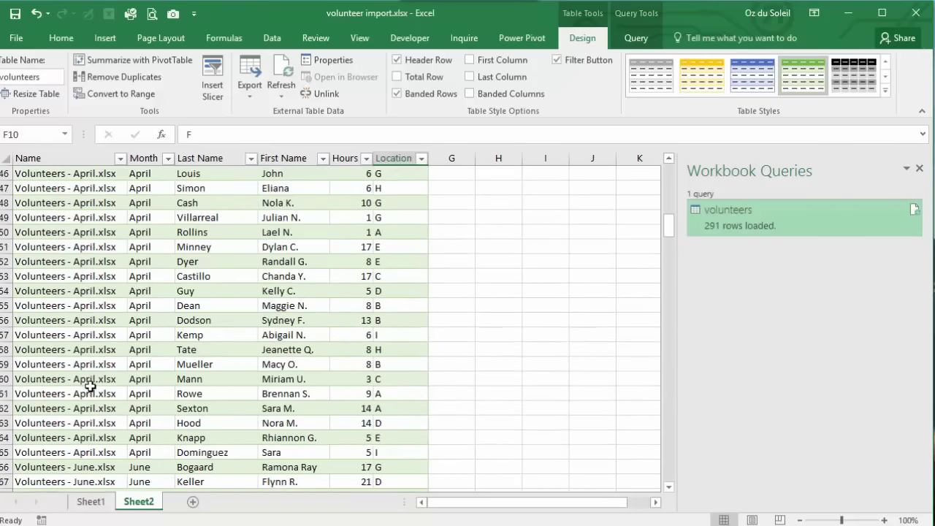
pyautogui.scroll(20, 90, 387)
pyautogui.scroll(2, 263, 319)
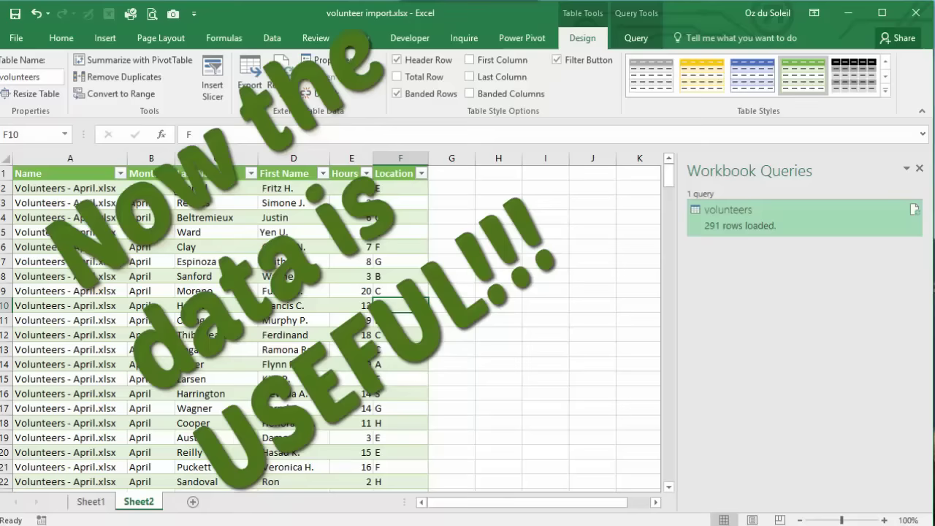
# Sort the volunteers table by Last Name in ascending order and check the rows from the different months.
pyautogui.click(216, 232)
pyautogui.click(272, 37)
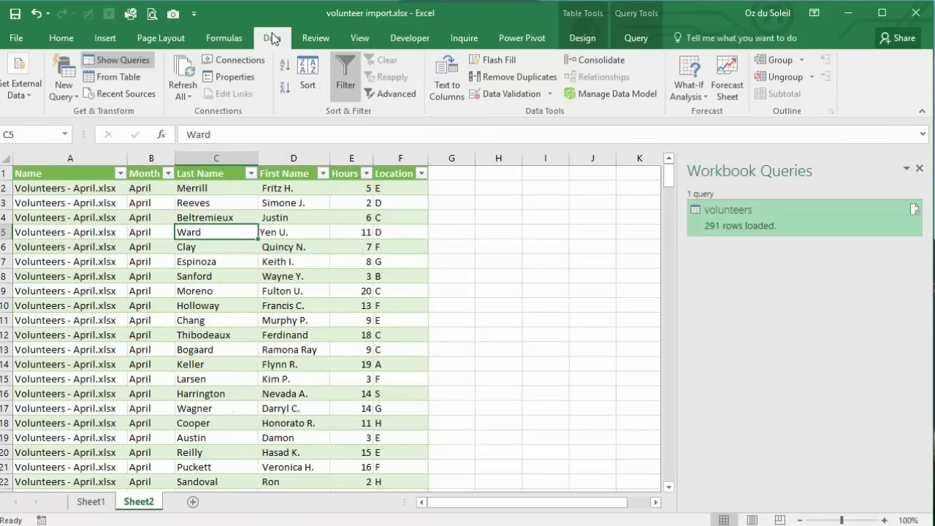
pyautogui.click(286, 71)
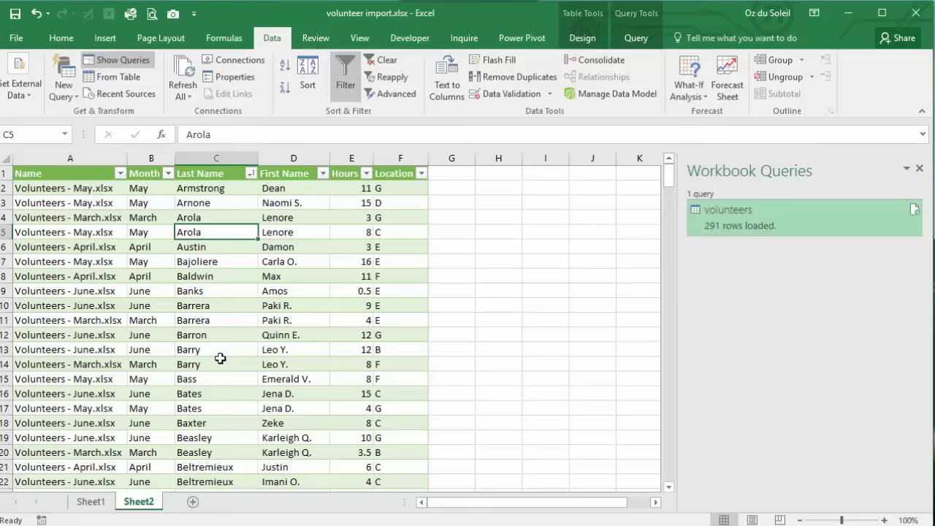
pyautogui.click(223, 364)
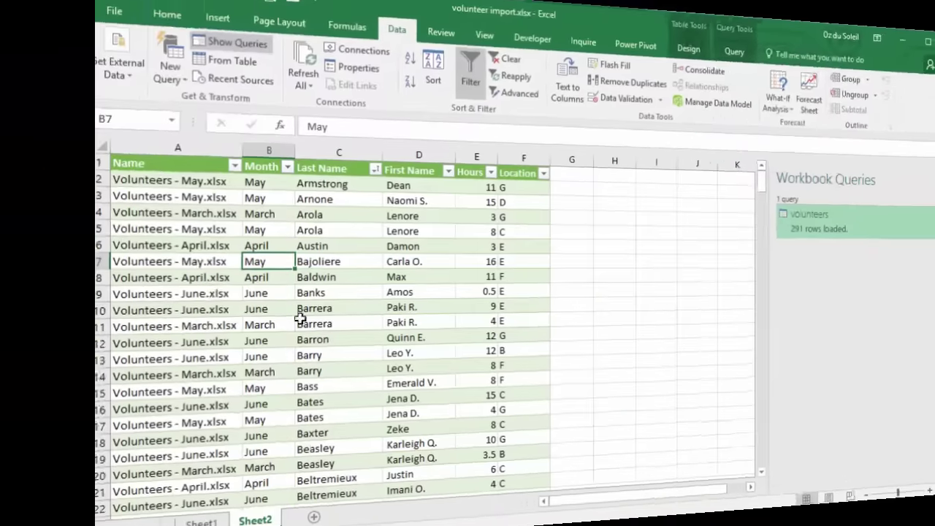
pyautogui.click(219, 294)
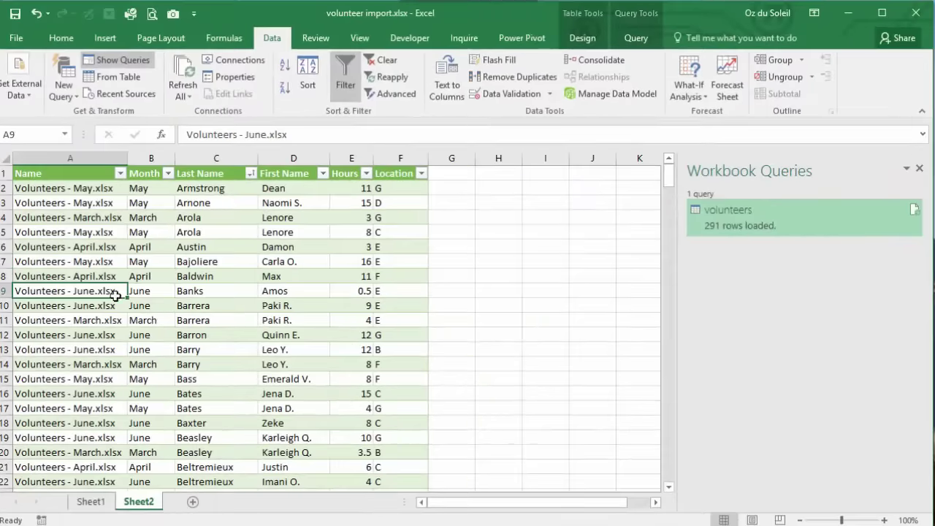
# Create a PivotTable from the volunteers table on a new worksheet and close the Workbook Queries pane.
pyautogui.click(105, 38)
pyautogui.click(19, 73)
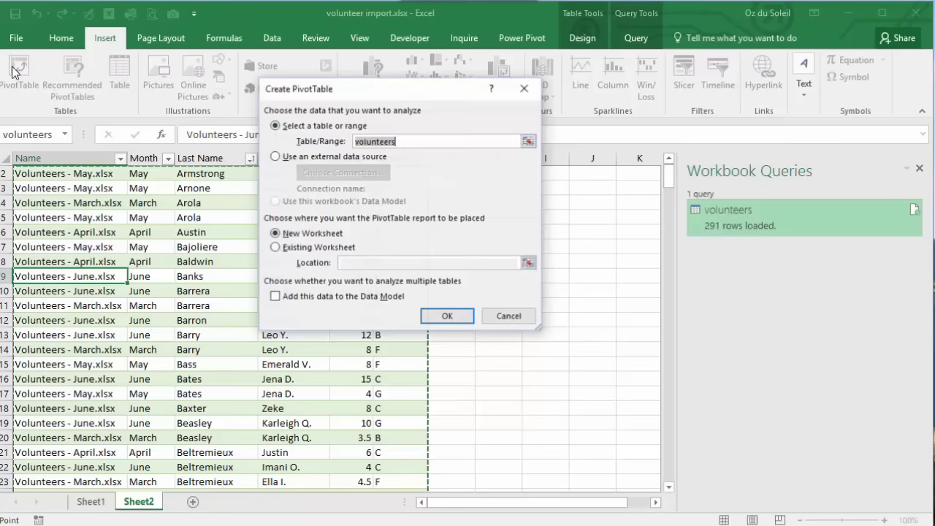
pyautogui.click(442, 317)
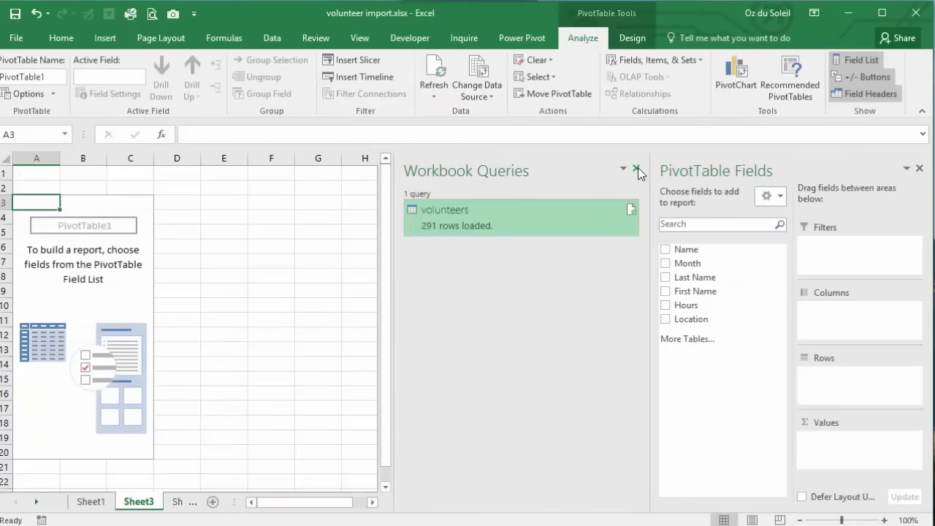
pyautogui.click(636, 169)
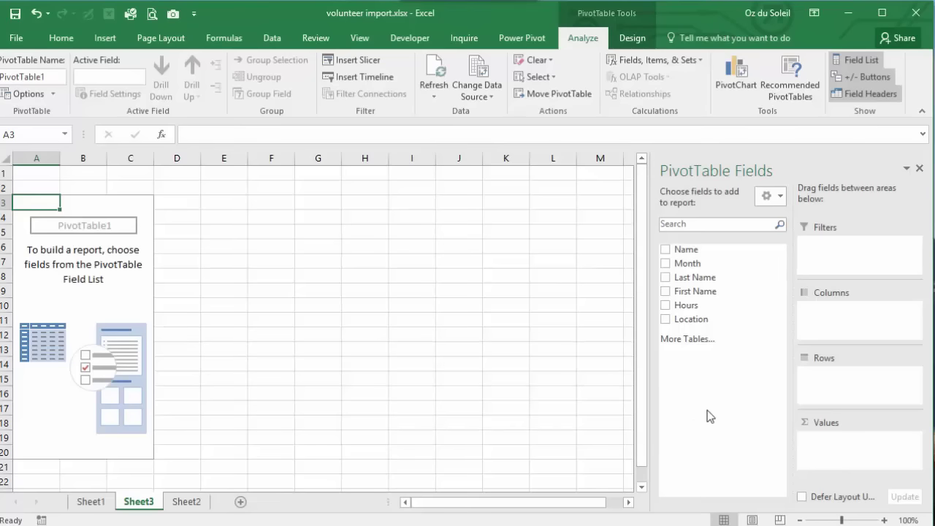
# Lay out the PivotTable with Month as columns, Sum of Hours as values and Location as rows.
pyautogui.moveTo(686, 263); pyautogui.dragTo(822, 324)
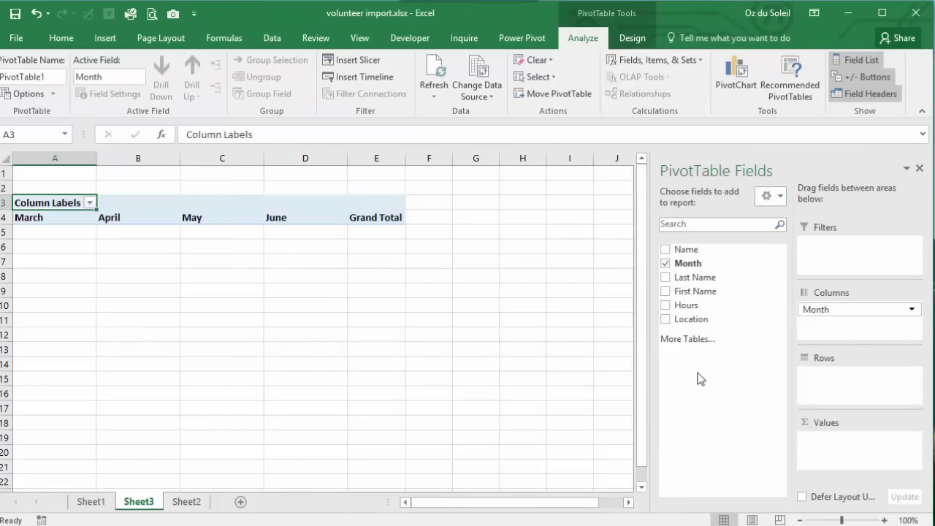
pyautogui.moveTo(689, 306); pyautogui.dragTo(838, 455)
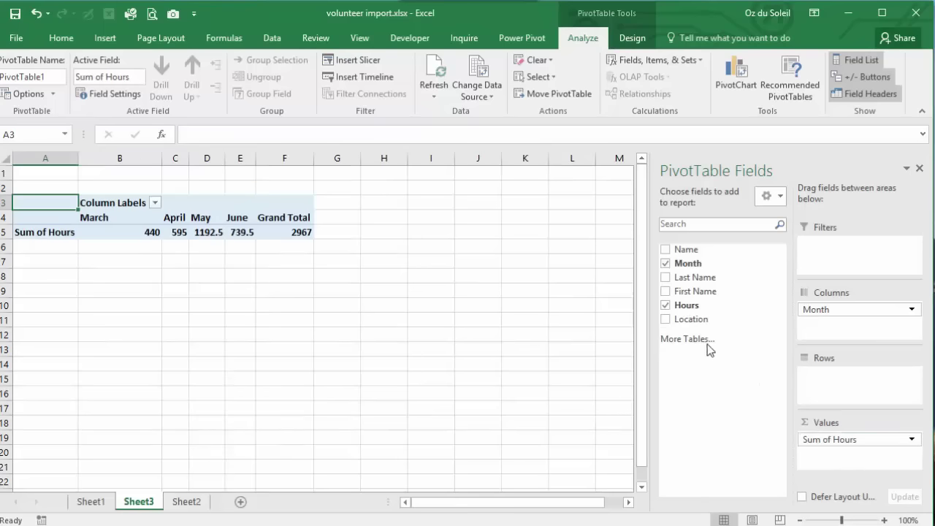
pyautogui.moveTo(694, 320); pyautogui.dragTo(847, 398)
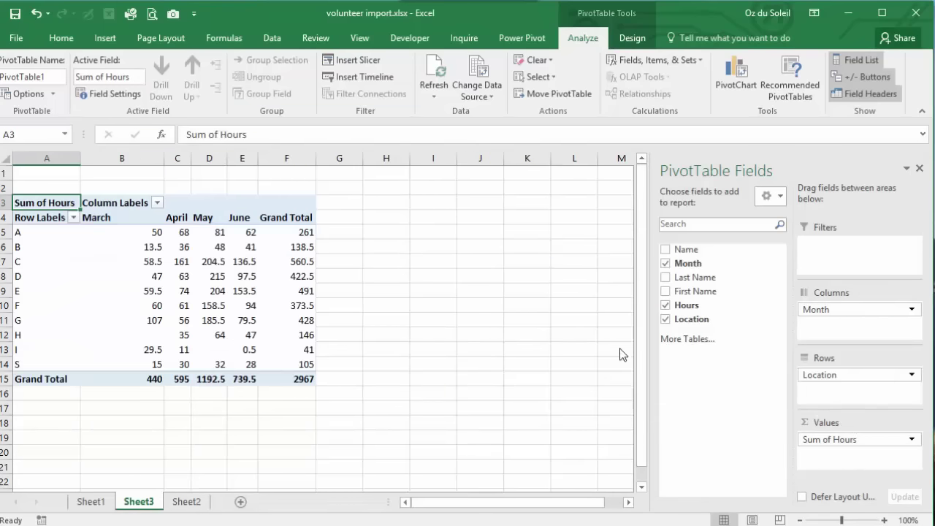
# Sort the PivotTable's locations by Grand Total from largest to smallest.
pyautogui.click(290, 246)
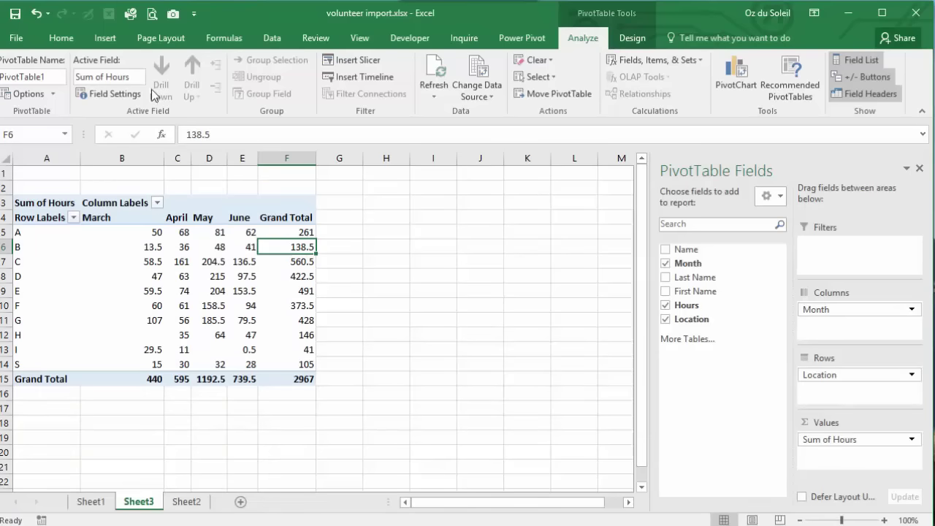
pyautogui.click(275, 40)
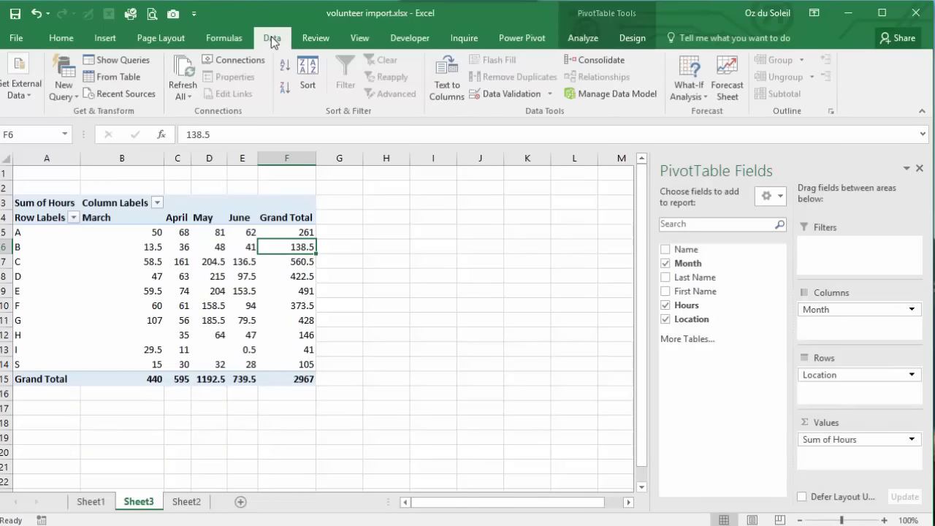
pyautogui.click(281, 89)
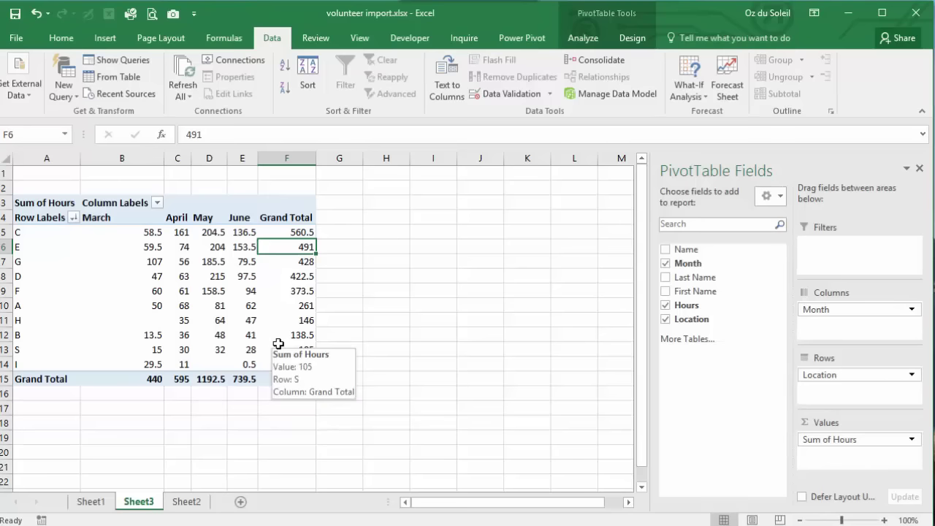
pyautogui.moveTo(280, 233)
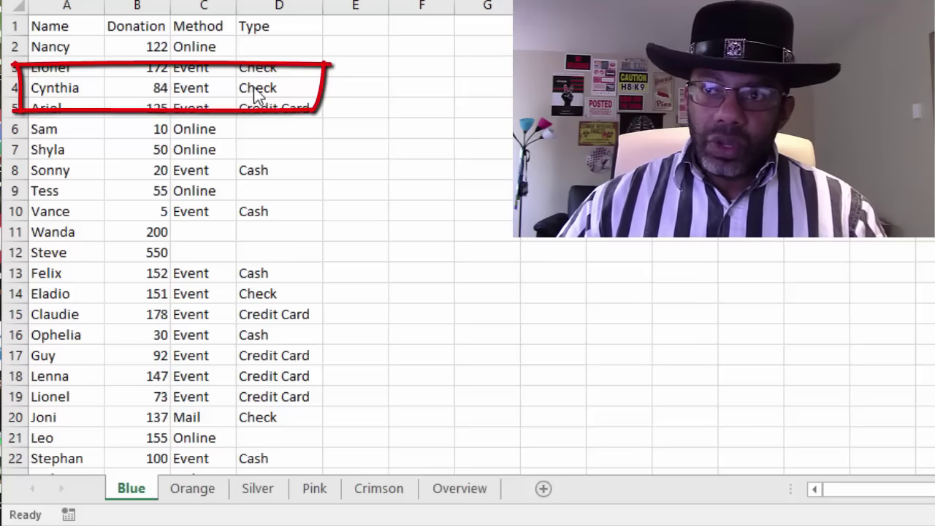
# Examine the Orange, Silver, Pink, Crimson and Overview sheets of the donations workbook, and the Method and Type cells in rows 11 and 12 of Blue.
pyautogui.click(194, 501)
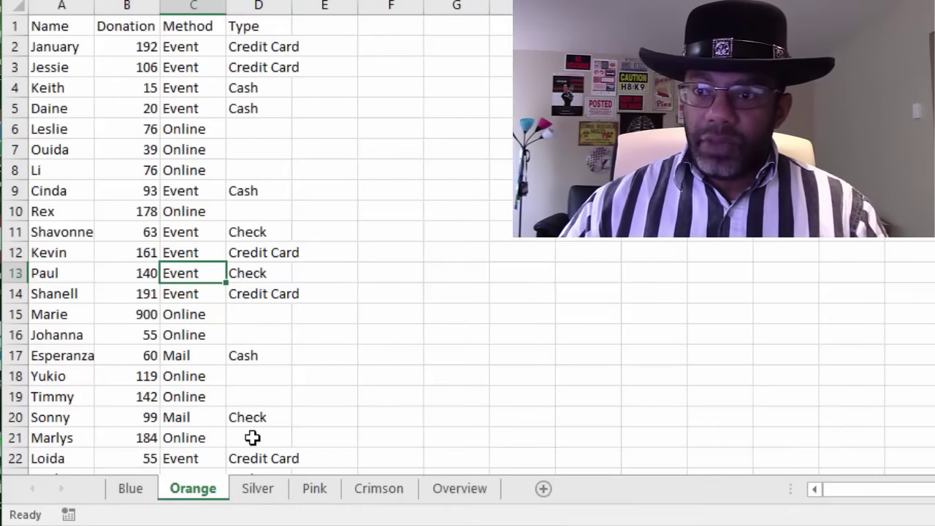
pyautogui.click(256, 499)
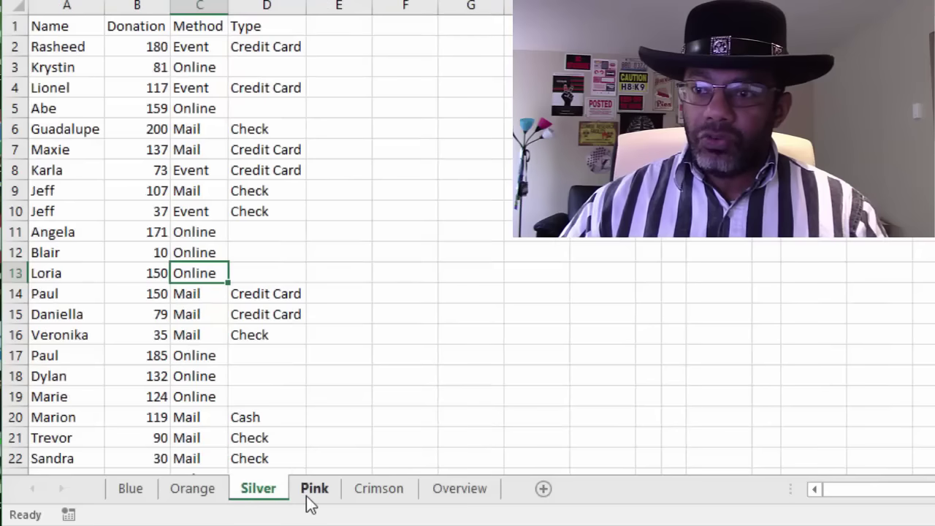
pyautogui.click(309, 502)
pyautogui.click(372, 496)
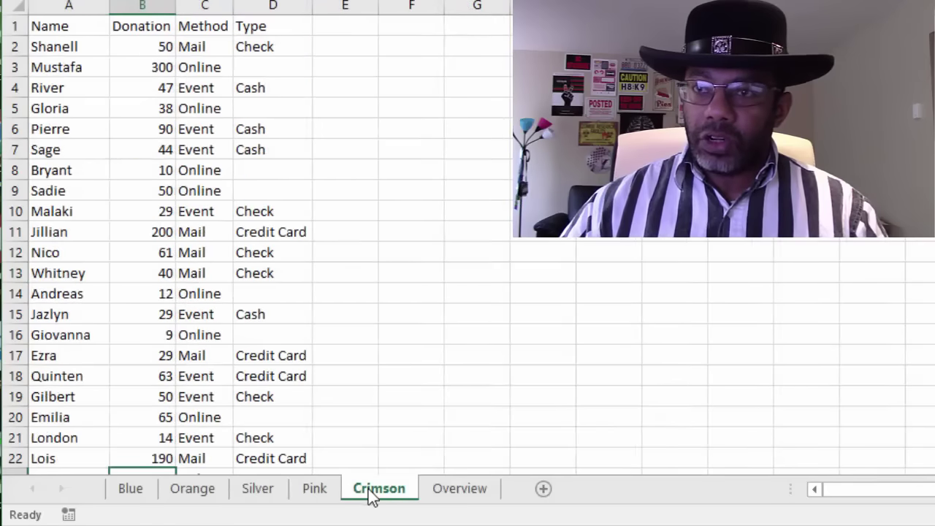
pyautogui.click(459, 495)
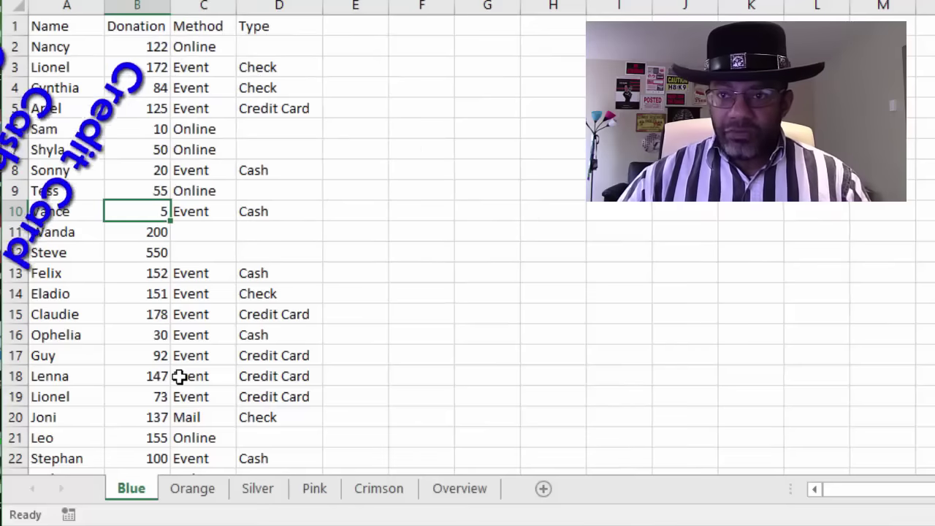
pyautogui.click(79, 231)
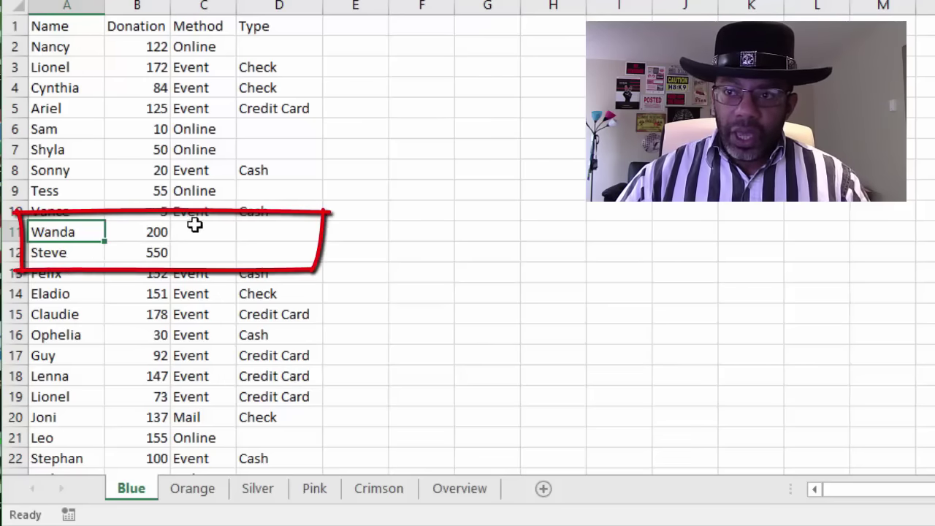
pyautogui.moveTo(194, 227); pyautogui.dragTo(284, 255)
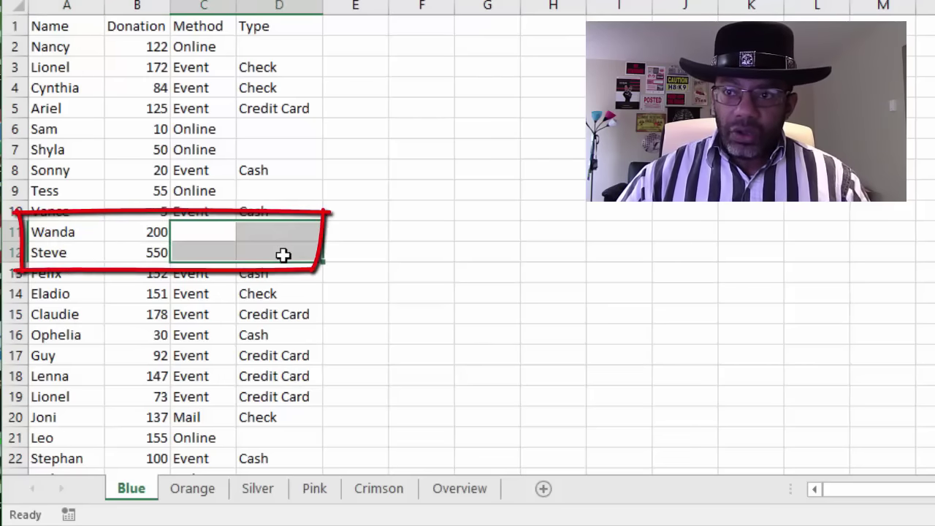
pyautogui.click(300, 376)
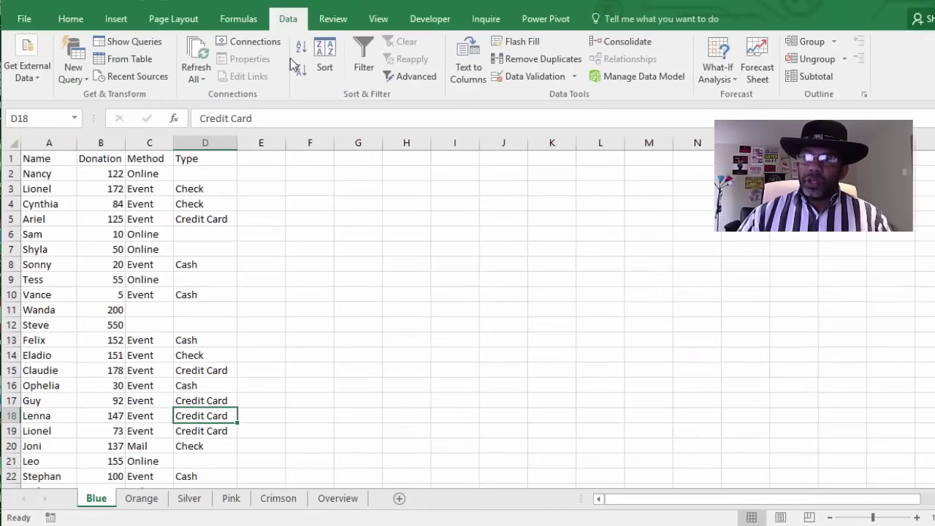
# Create a query from the workbook DonationsLists.xlsx on the desktop, selecting the whole file instead of one sheet, and open it for editing.
pyautogui.click(78, 76)
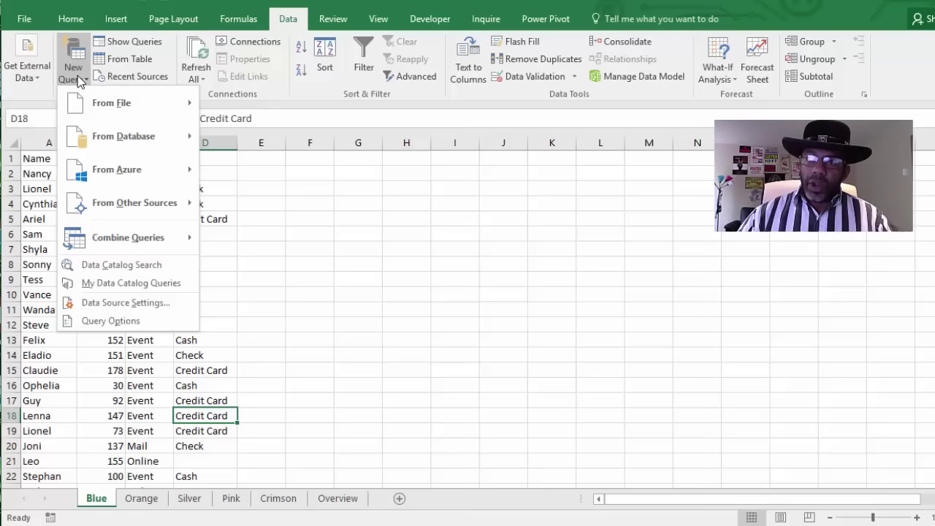
pyautogui.moveTo(79, 109)
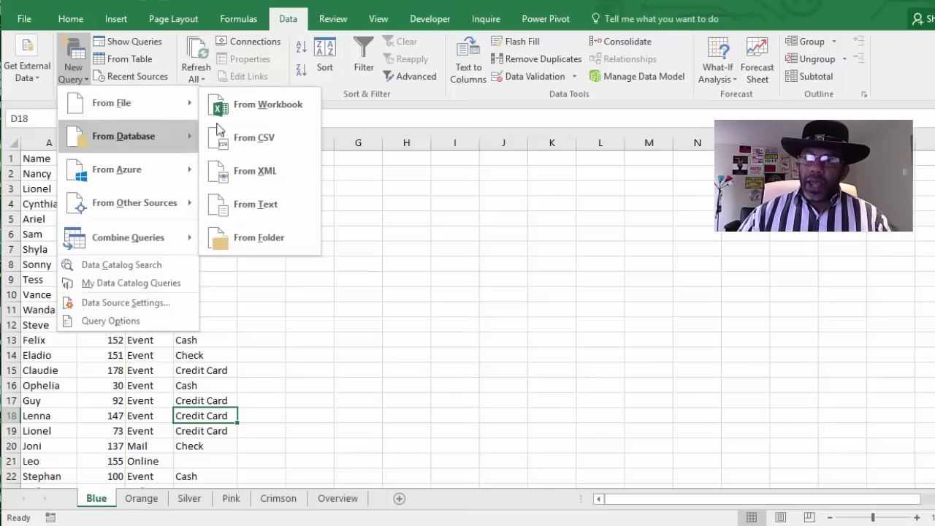
pyautogui.click(256, 104)
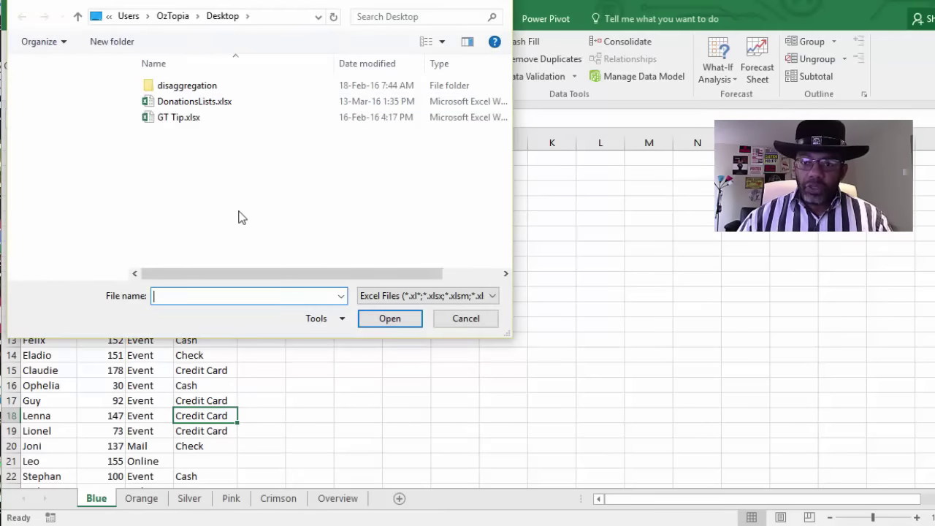
pyautogui.click(179, 102)
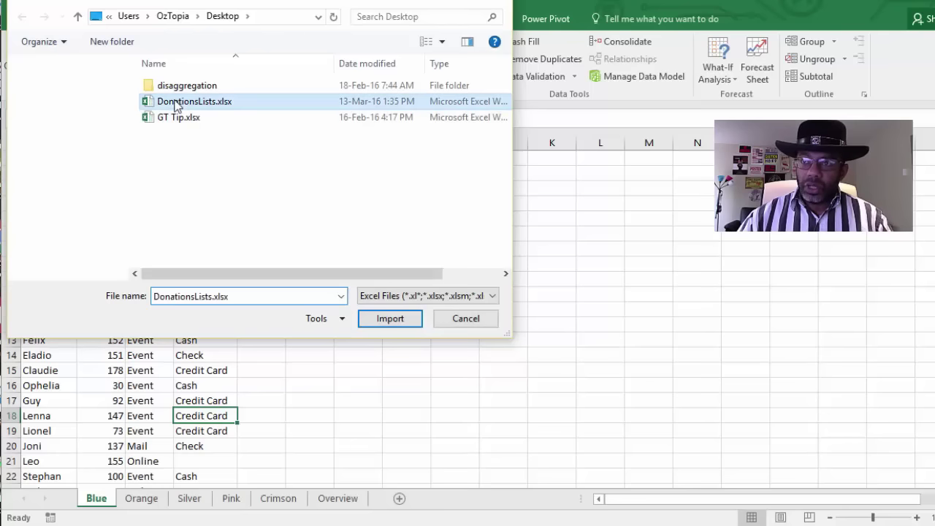
pyautogui.click(390, 323)
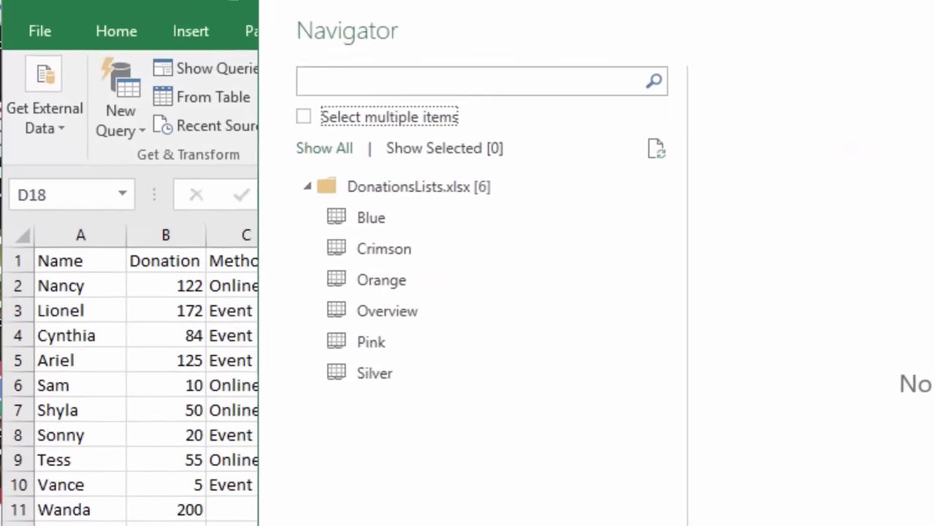
pyautogui.click(409, 190)
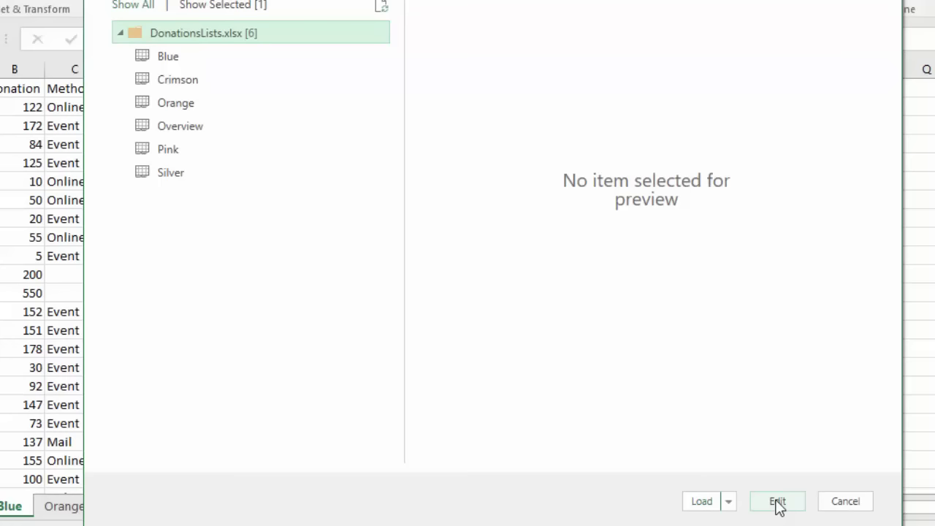
pyautogui.click(777, 502)
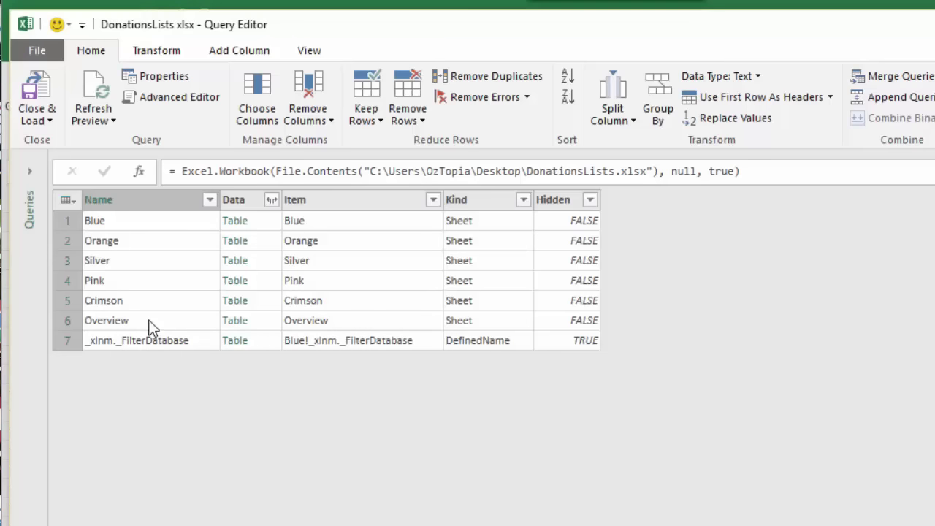
# Filter the query's Name column to exclude Overview and _xlnm._FilterDatabase.
pyautogui.click(210, 201)
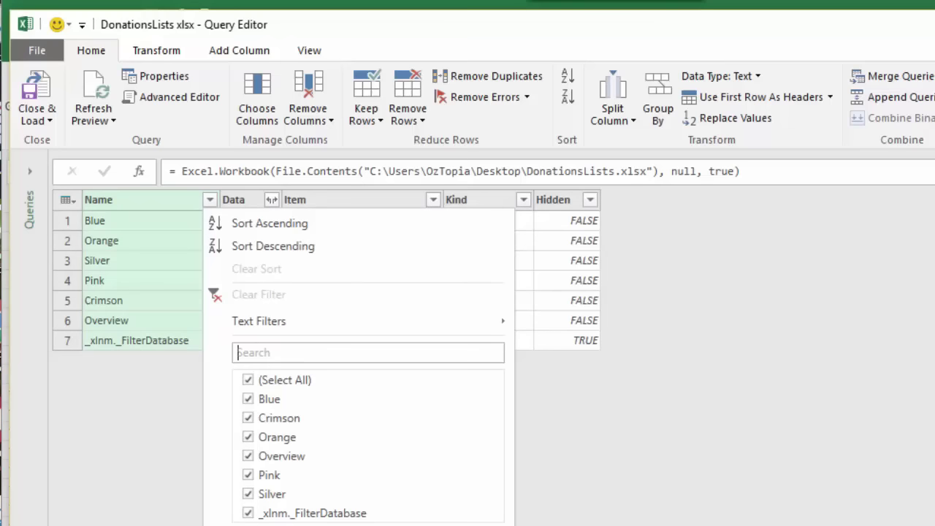
pyautogui.click(249, 456)
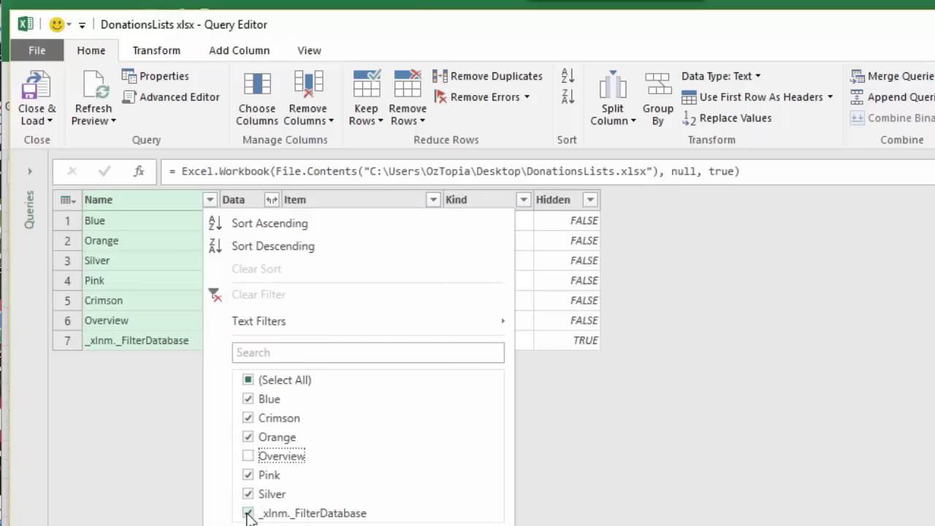
pyautogui.click(248, 513)
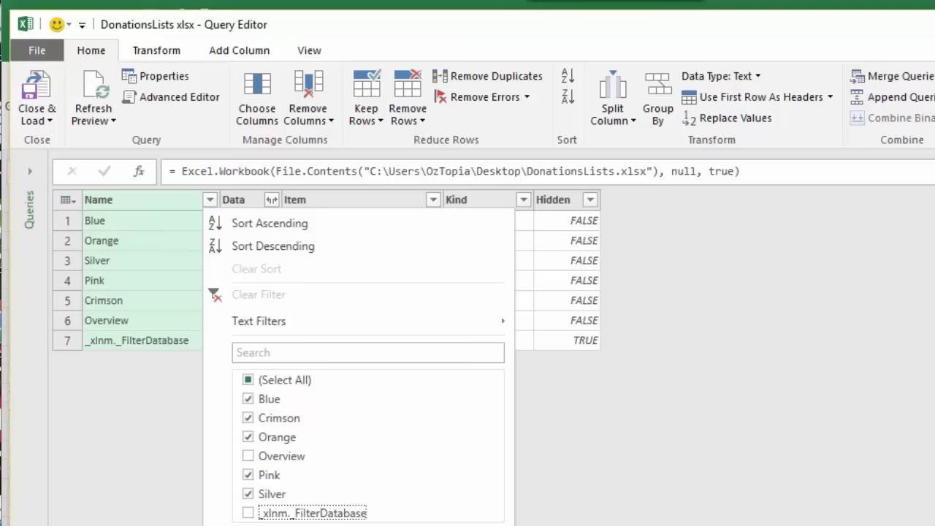
pyautogui.click(396, 511)
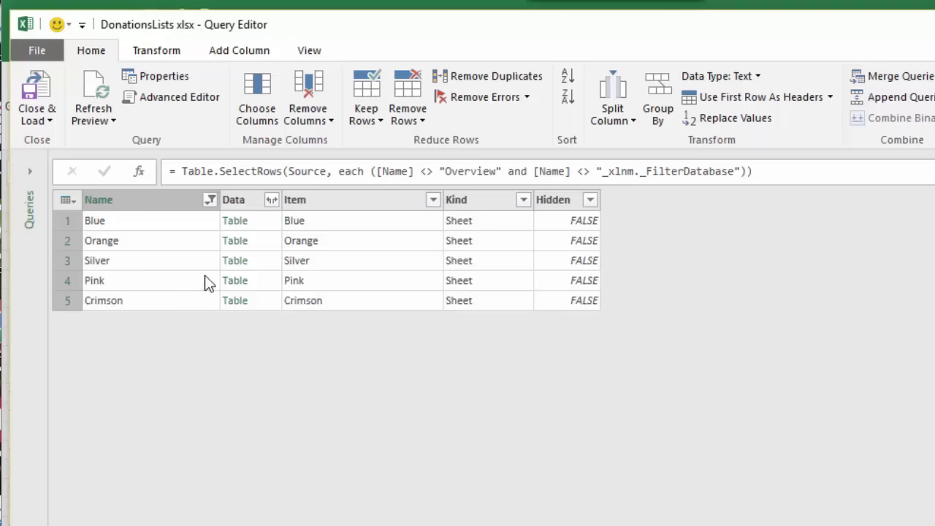
# Remove the Hidden and Kind columns from the DonationsLists query.
pyautogui.rightClick(561, 198)
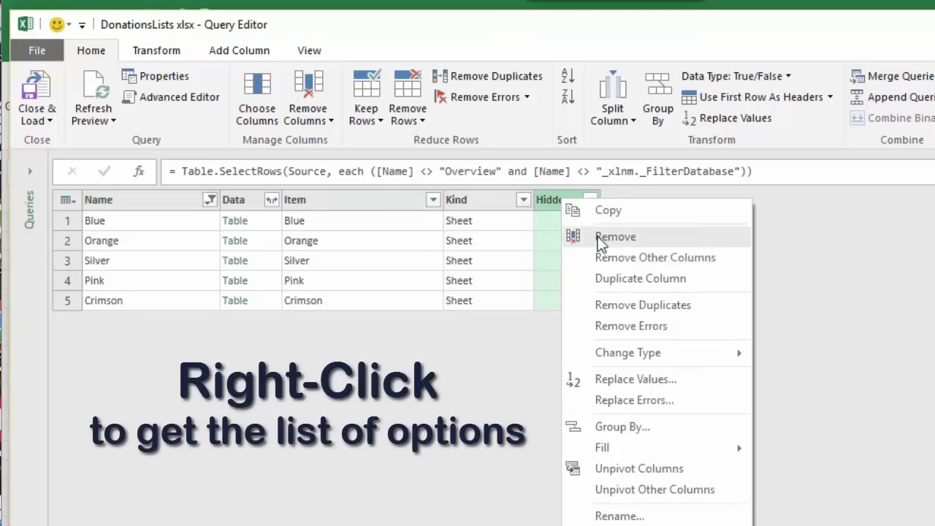
pyautogui.click(569, 236)
pyautogui.rightClick(469, 197)
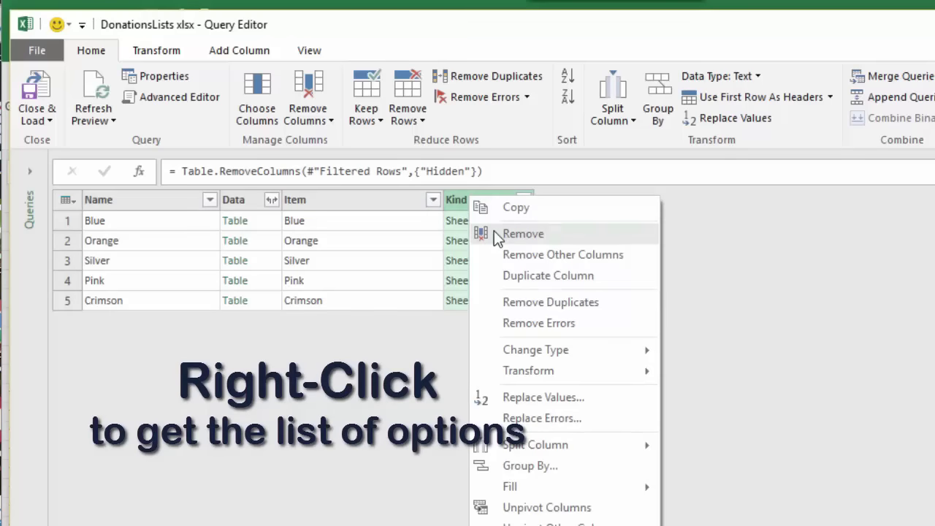
pyautogui.click(493, 233)
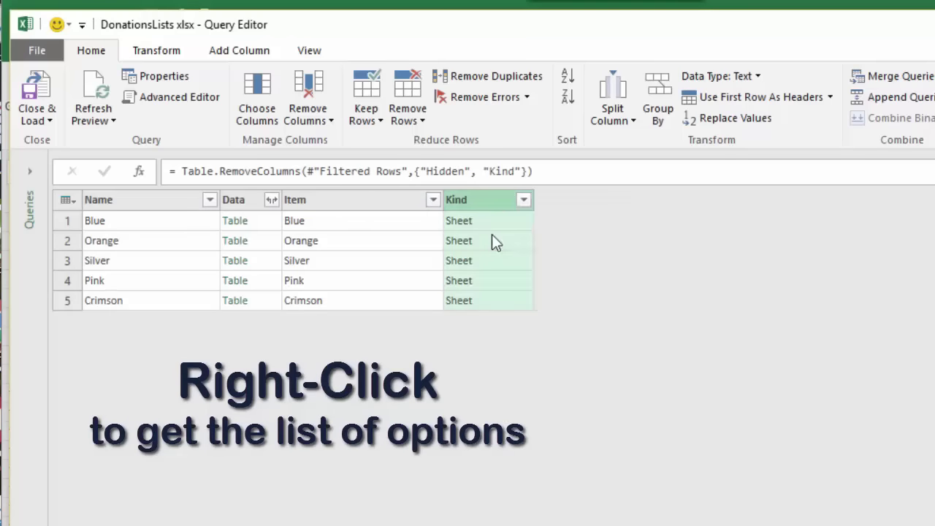
# Remove the Item column and expand all columns of the Data tables without using the original column name as prefix.
pyautogui.rightClick(316, 205)
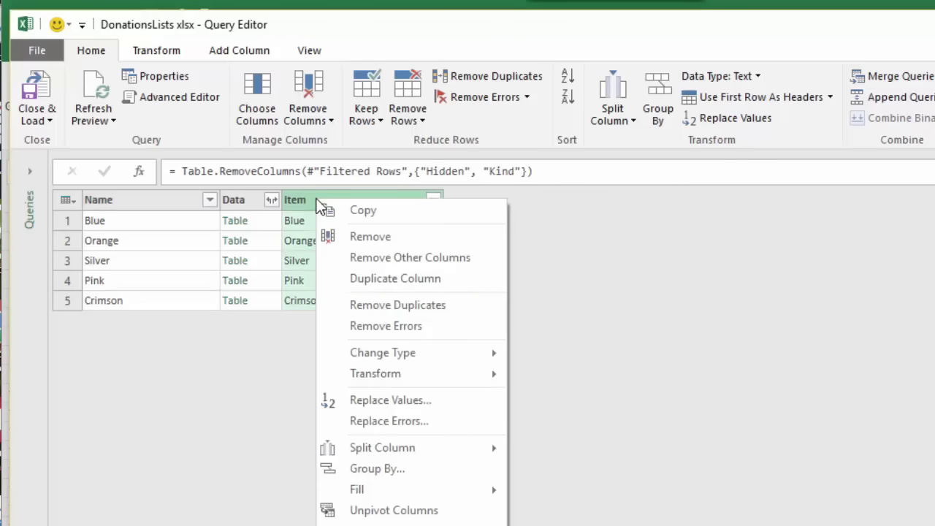
pyautogui.click(355, 236)
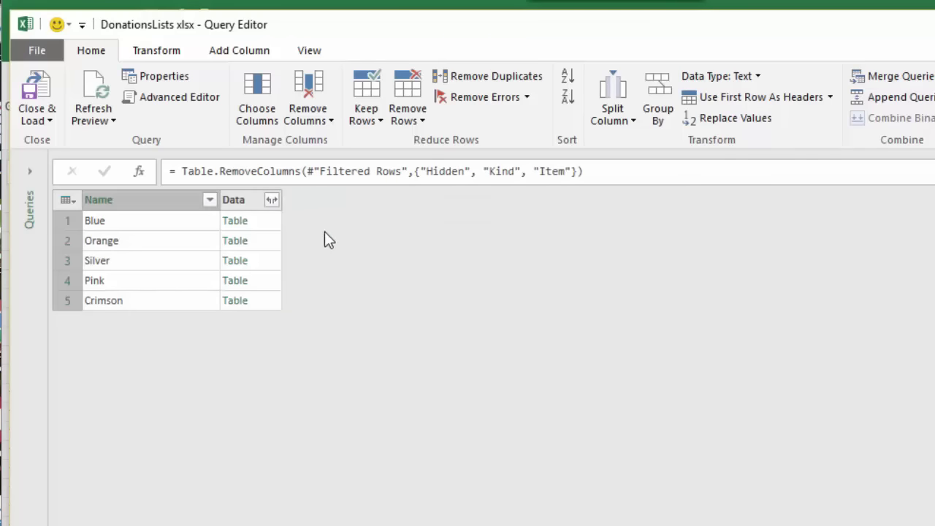
pyautogui.click(271, 200)
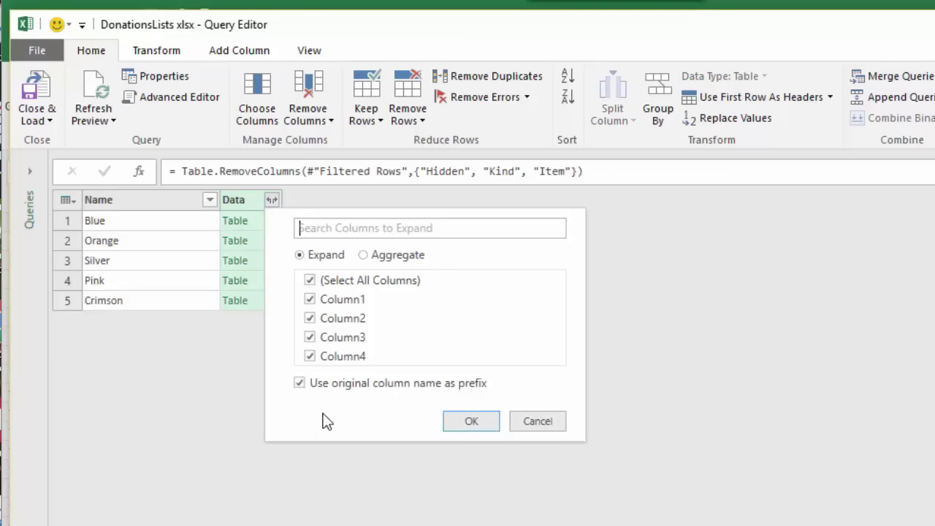
pyautogui.click(300, 383)
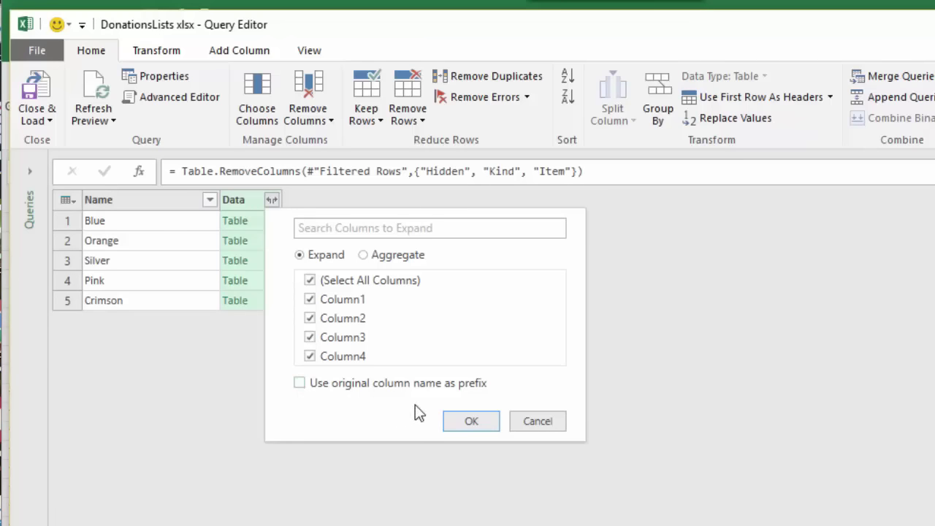
pyautogui.click(471, 422)
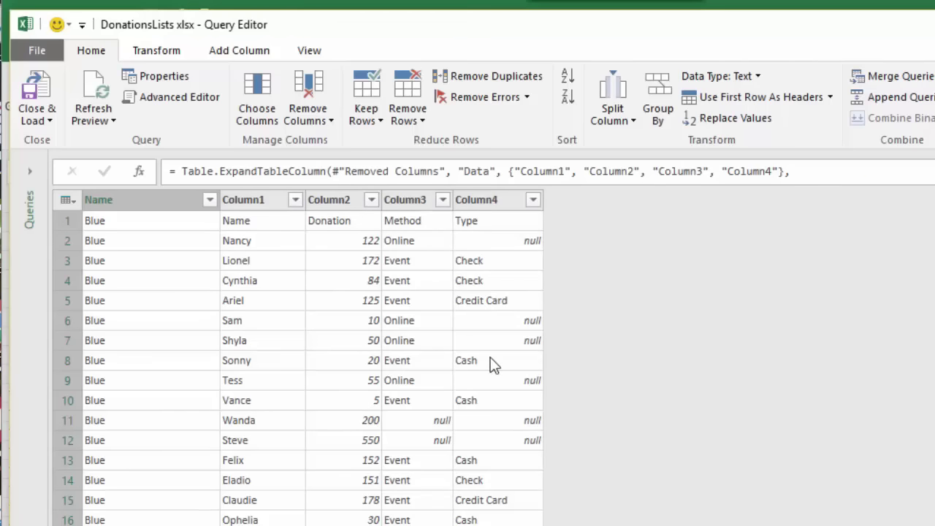
# Promote the first row of the query to headers and rename the Blue column to Sheet Name.
pyautogui.click(71, 200)
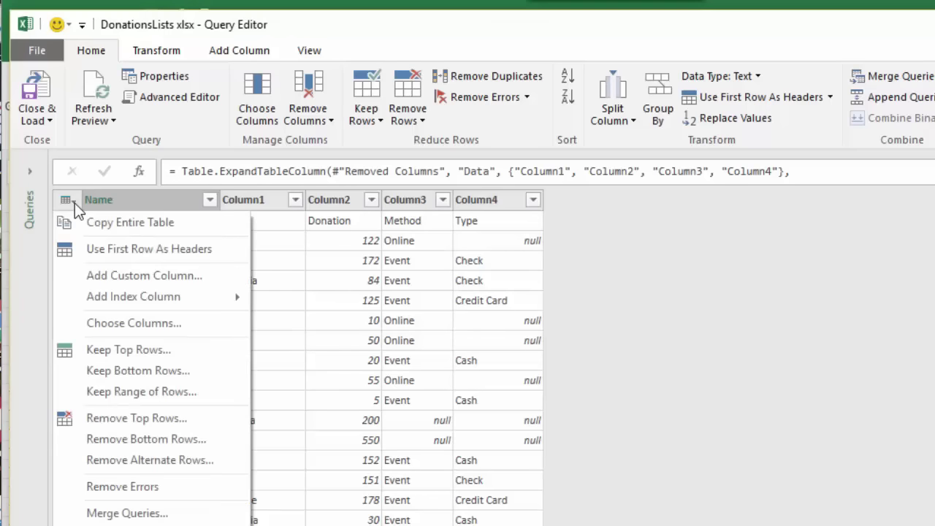
pyautogui.click(119, 252)
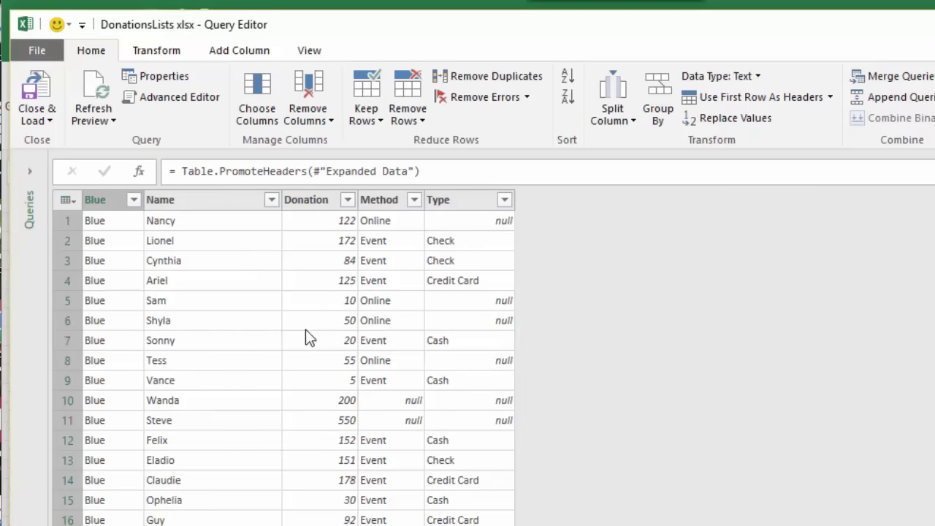
pyautogui.doubleClick(99, 200)
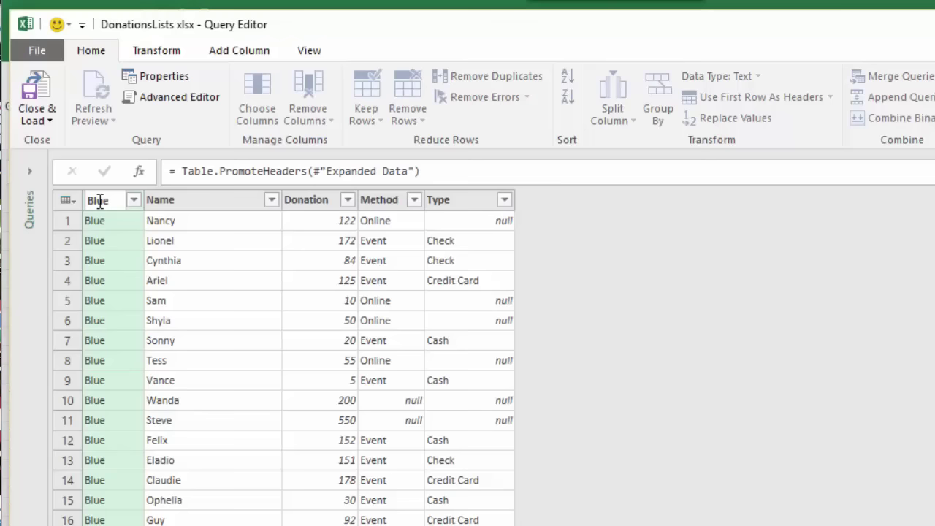
pyautogui.doubleClick(99, 200)
pyautogui.write('Sheet N')
pyautogui.write('ame')
pyautogui.press('Return')
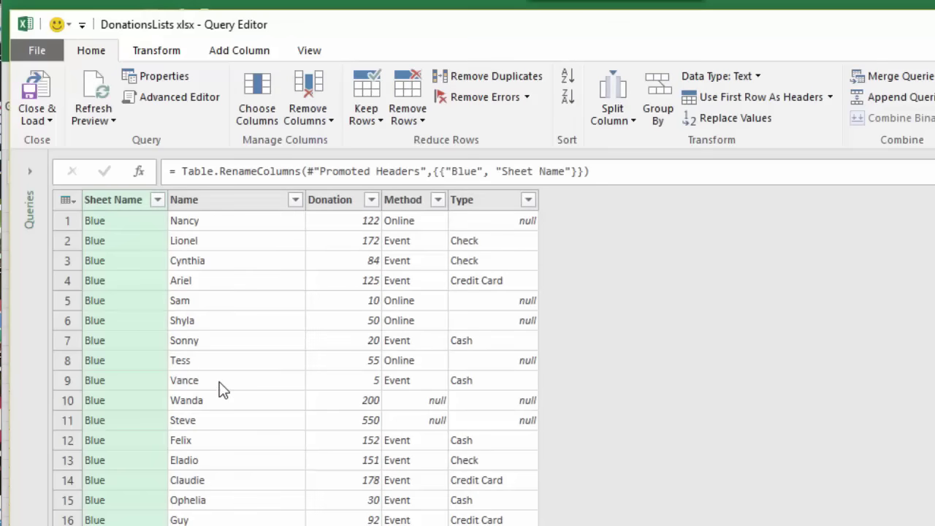
# Examine the combined rows from Blue to Crimson, checking the Sheet Name values and the repeated header rows.
pyautogui.scroll(-18, 113, 283)
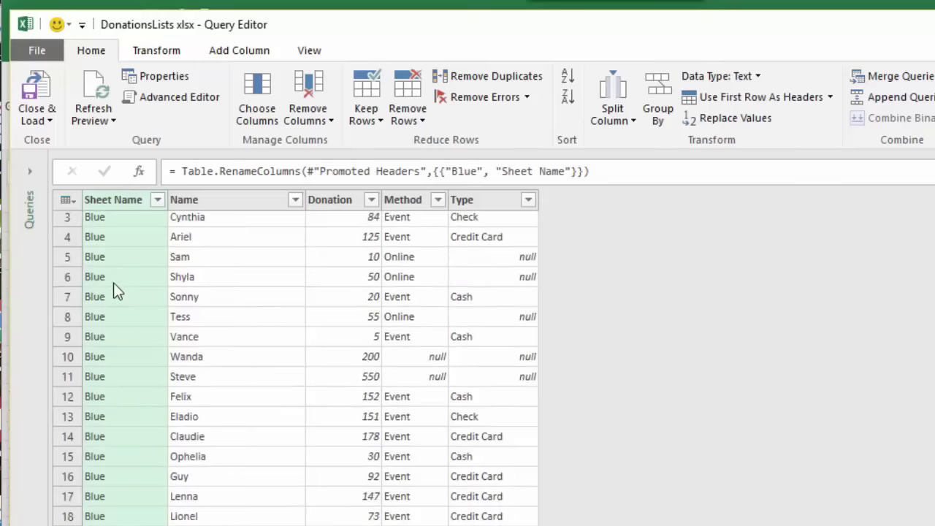
pyautogui.scroll(-14, 134, 424)
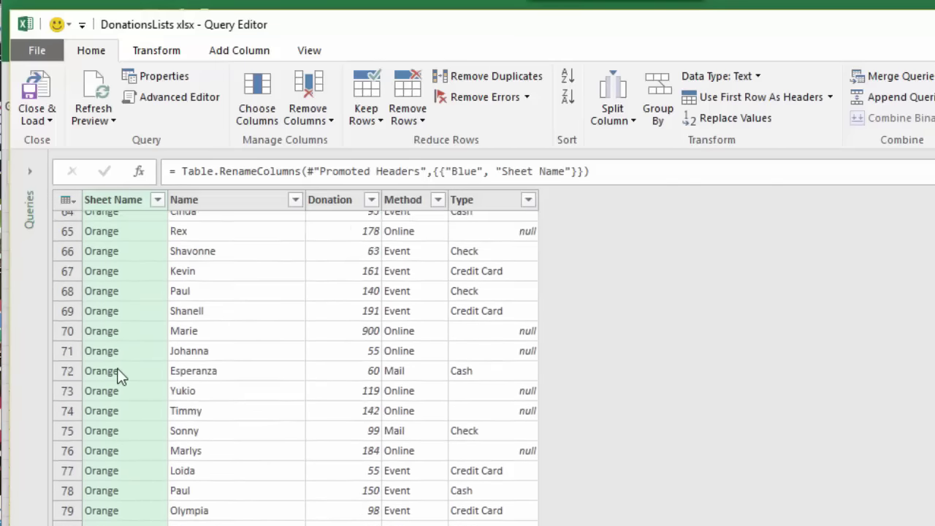
pyautogui.scroll(-19, 122, 435)
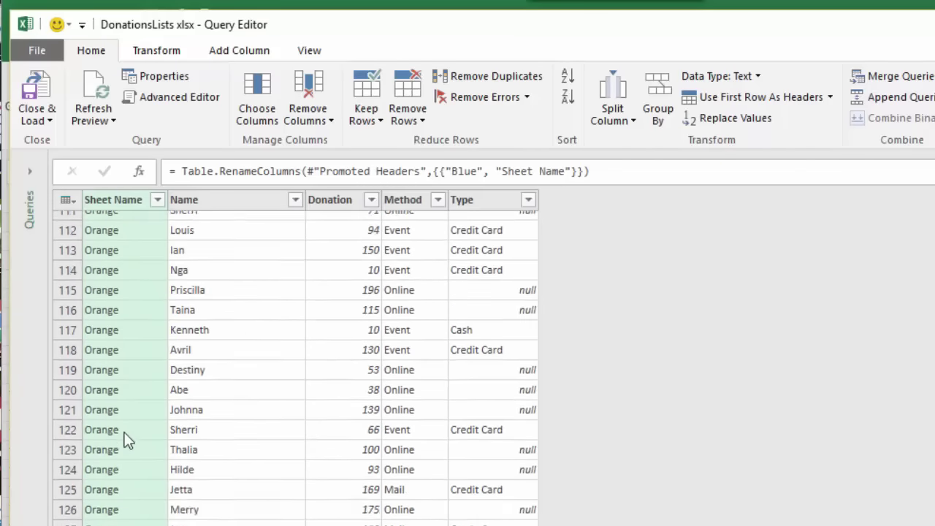
pyautogui.scroll(-17, 119, 431)
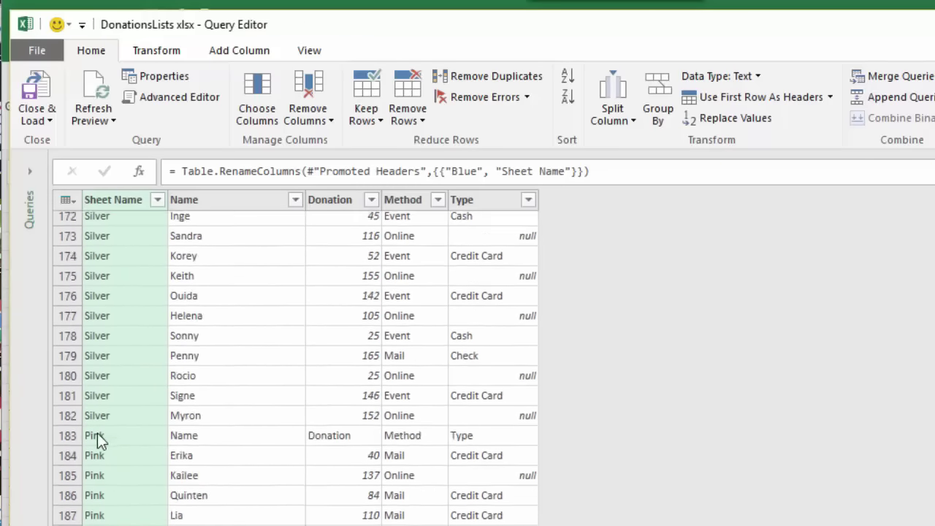
pyautogui.scroll(-11, 117, 428)
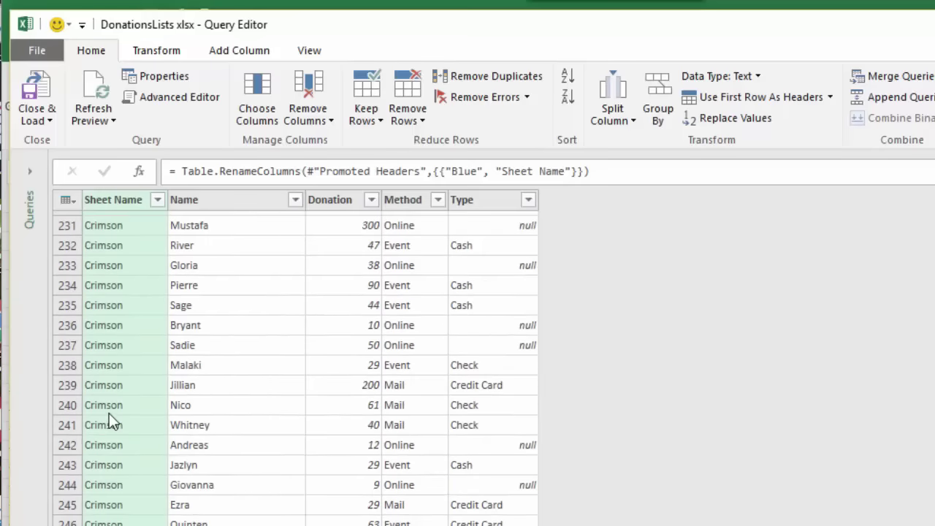
pyautogui.scroll(20, 295, 366)
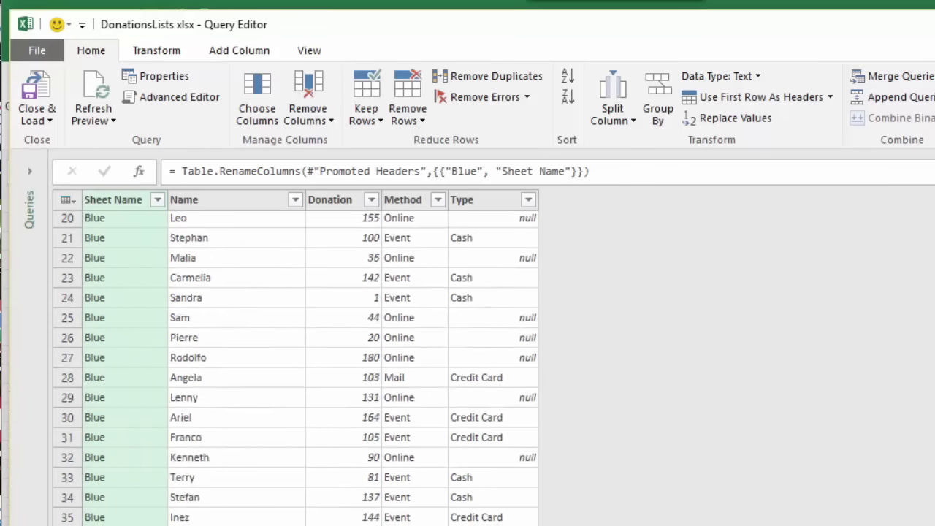
pyautogui.click(267, 406)
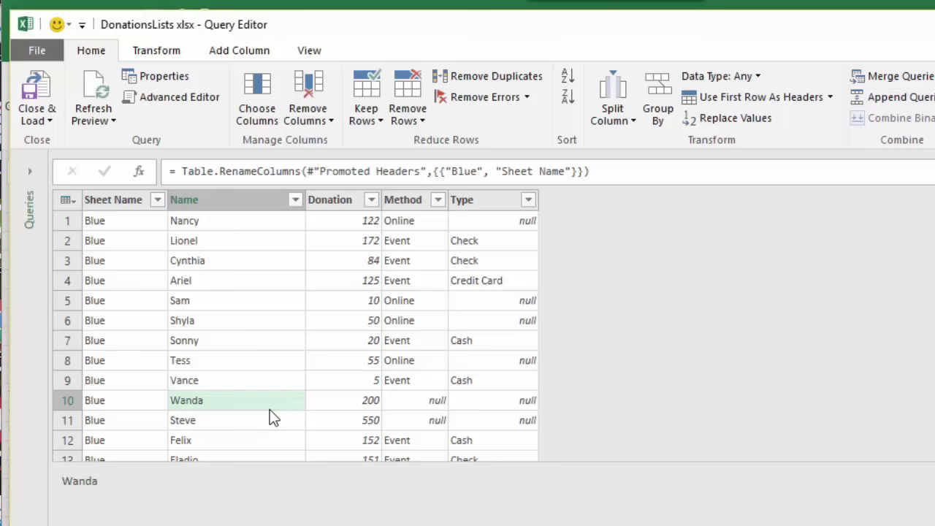
# Load the DonationsLists query to a worksheet and create a PivotTable from the loaded table on a new worksheet.
pyautogui.click(51, 82)
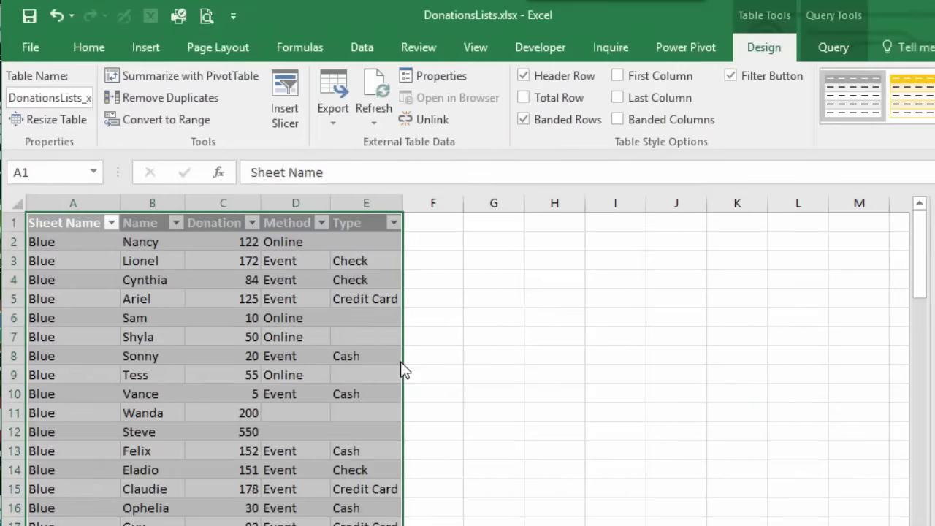
pyautogui.click(333, 431)
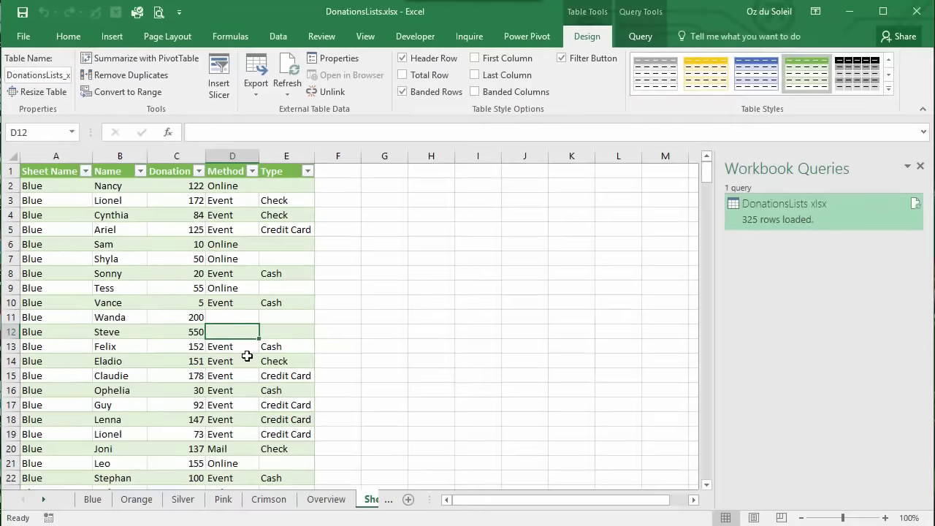
pyautogui.click(193, 288)
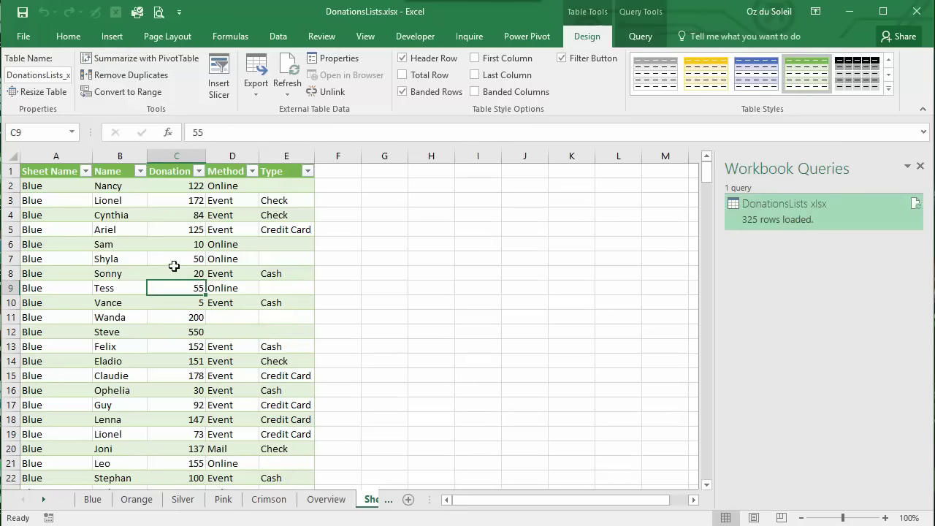
pyautogui.click(113, 36)
pyautogui.click(27, 70)
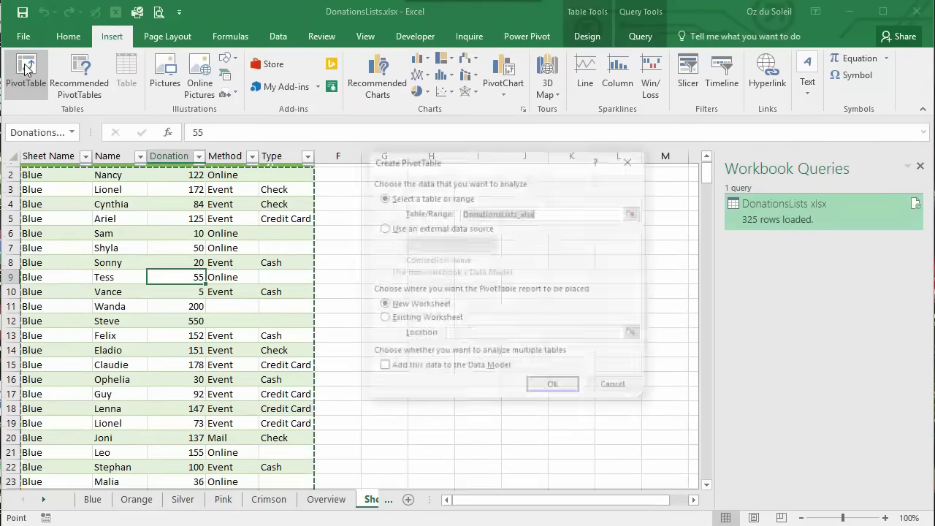
pyautogui.click(555, 387)
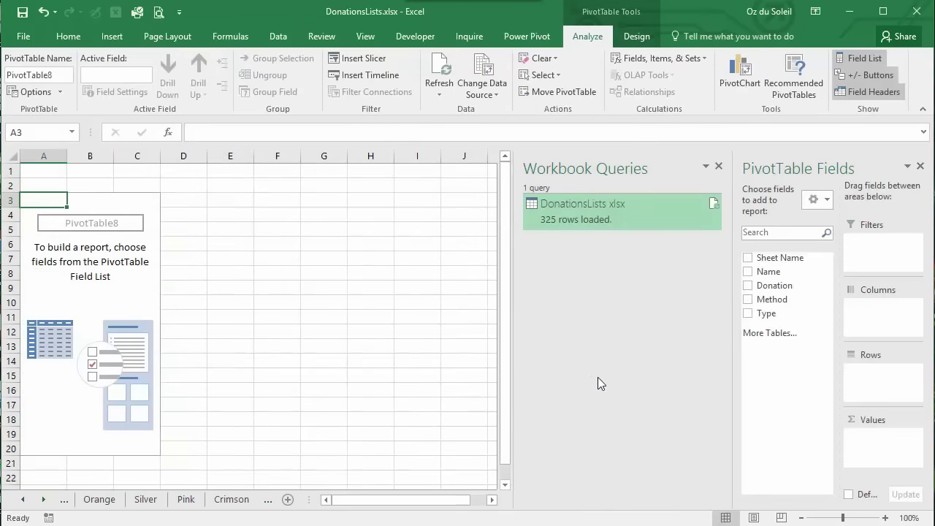
# Close the Workbook Queries pane and float the PivotTable Fields pane over the worksheet, clear of the PivotTable area.
pyautogui.click(719, 167)
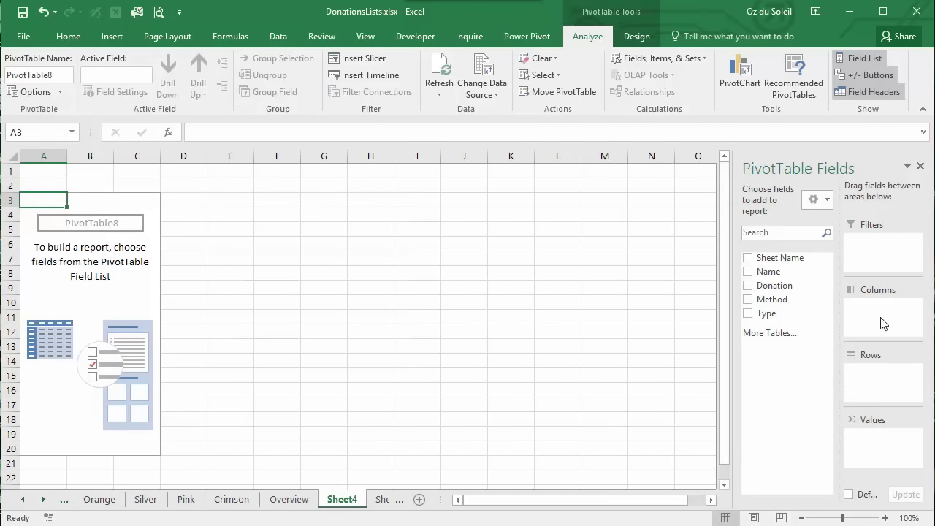
pyautogui.moveTo(865, 169); pyautogui.dragTo(498, 36)
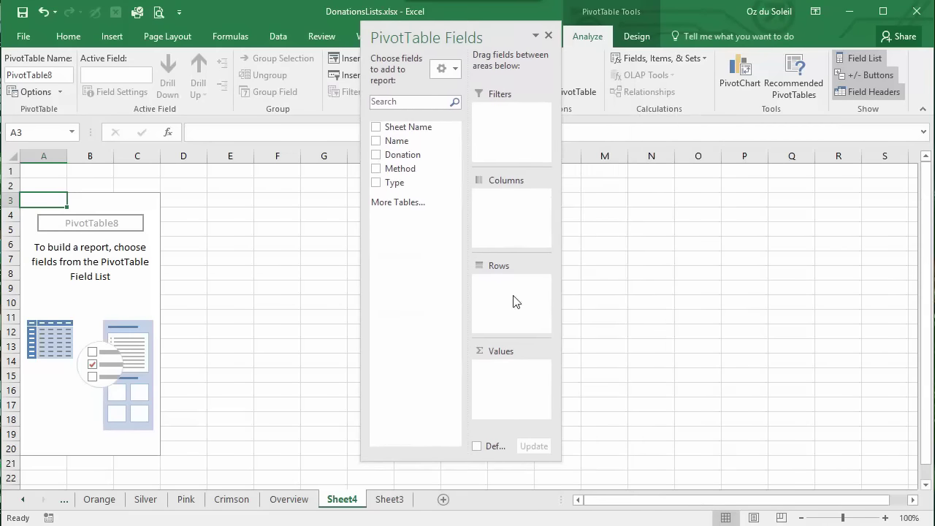
pyautogui.click(561, 460)
pyautogui.click(113, 324)
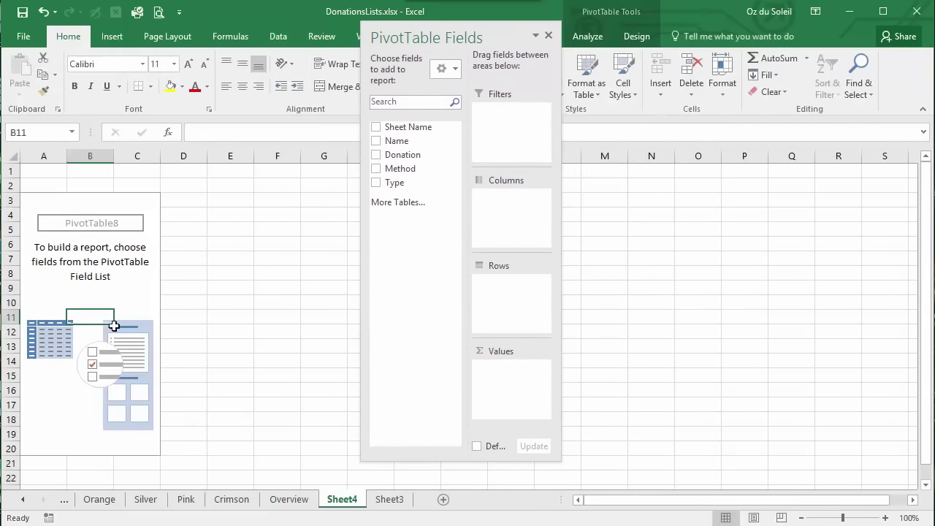
pyautogui.moveTo(490, 35); pyautogui.dragTo(541, 44)
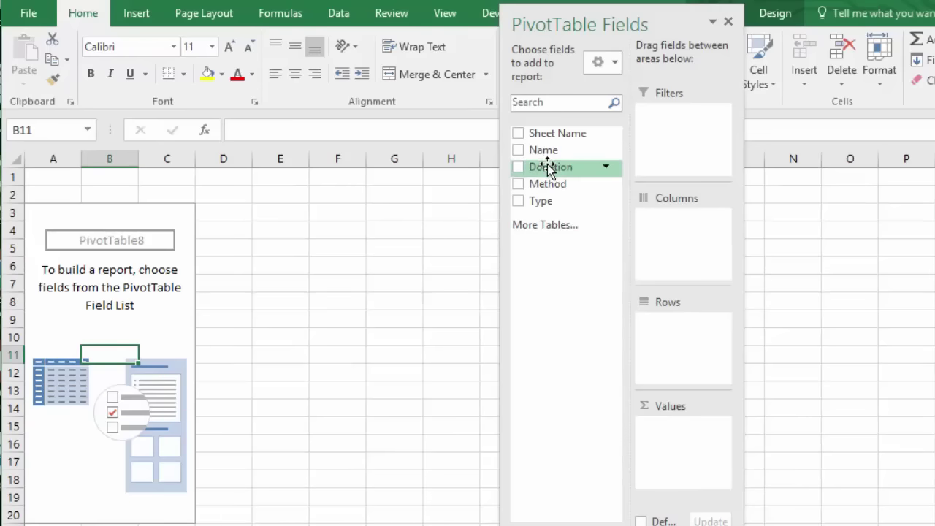
# Build the PivotTable with Name as rows and the count of Donation as values, sorted by count from largest to smallest.
pyautogui.moveTo(547, 166); pyautogui.dragTo(679, 432)
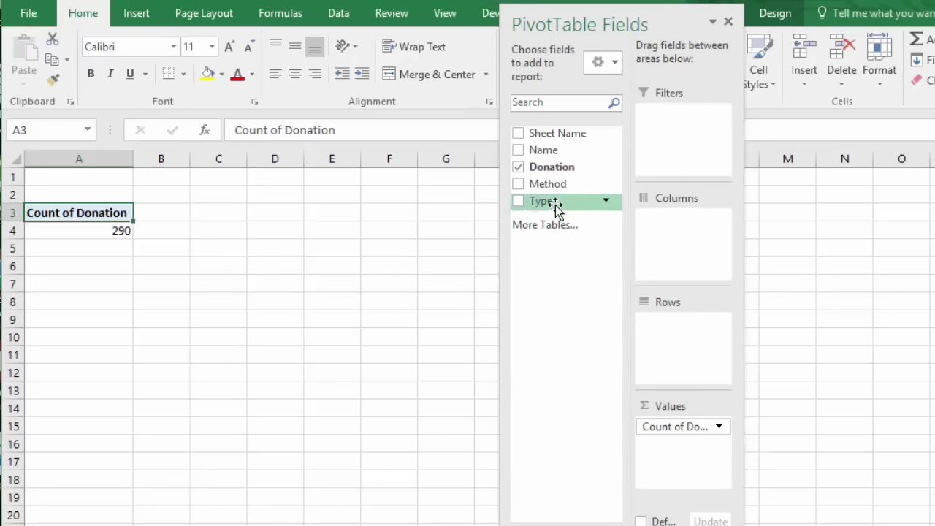
pyautogui.moveTo(545, 149); pyautogui.dragTo(671, 345)
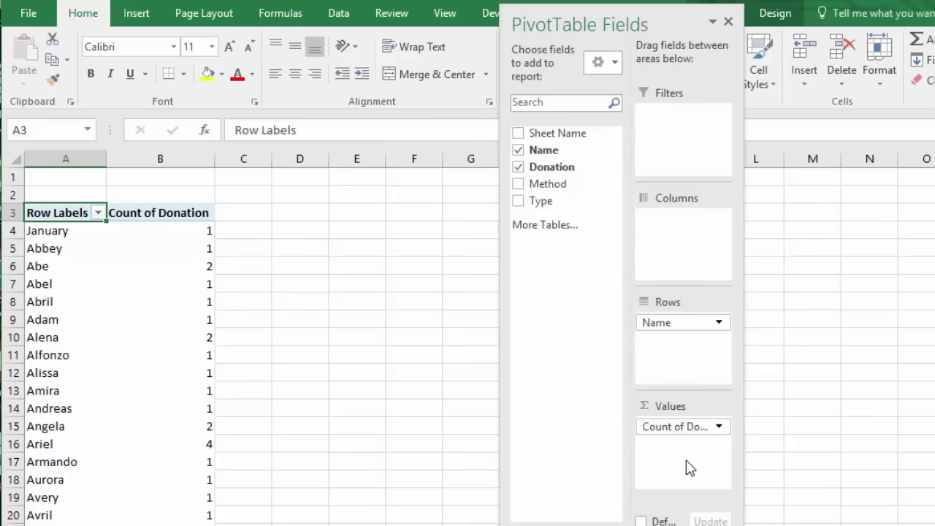
pyautogui.click(169, 280)
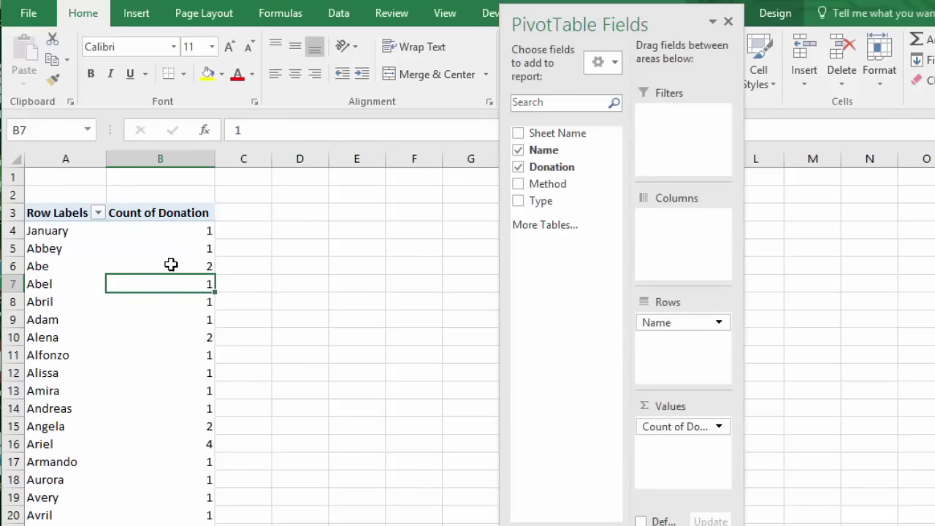
pyautogui.click(337, 13)
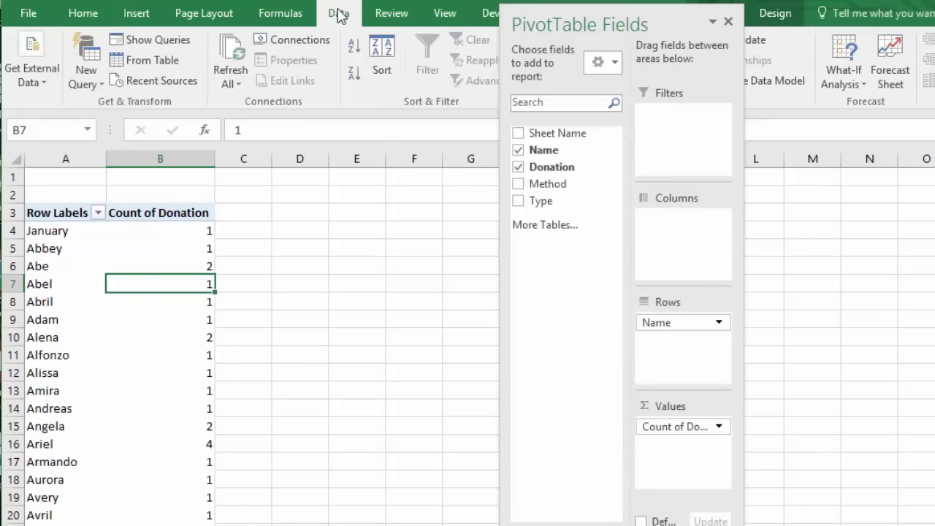
pyautogui.click(351, 76)
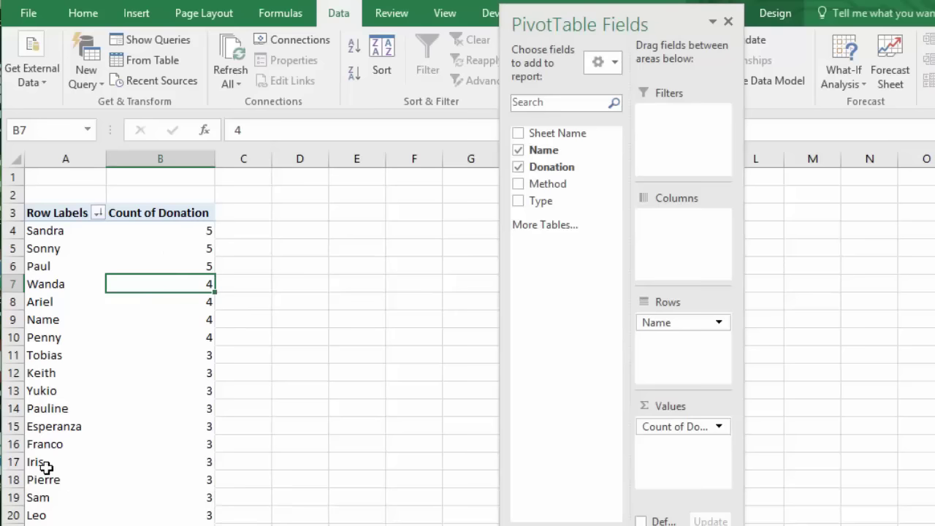
pyautogui.click(83, 463)
pyautogui.click(153, 497)
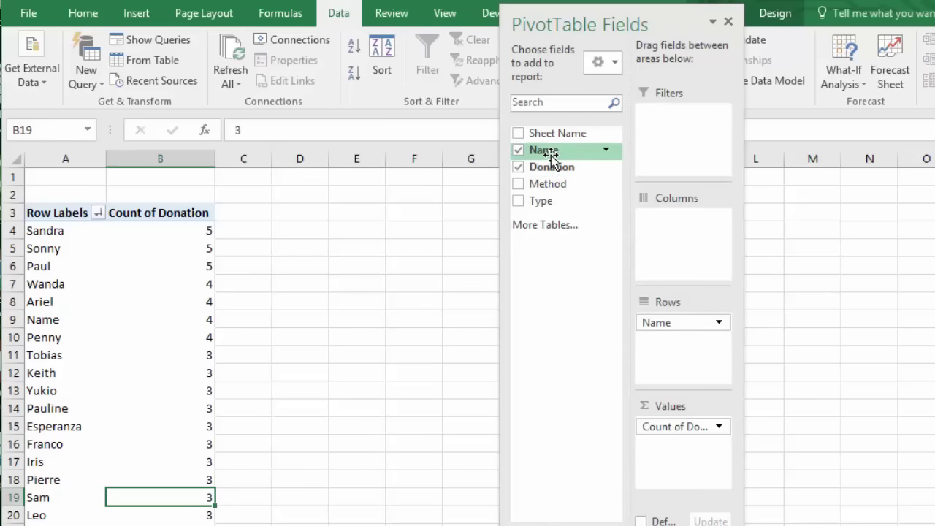
# Add Donation to the PivotTable values a second time and summarize that second field by Sum.
pyautogui.moveTo(548, 166); pyautogui.dragTo(673, 449)
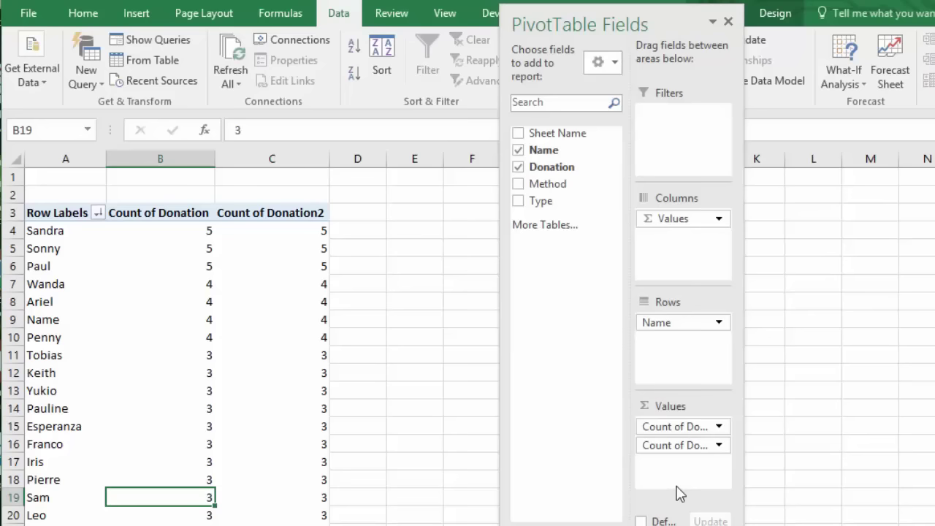
pyautogui.click(719, 446)
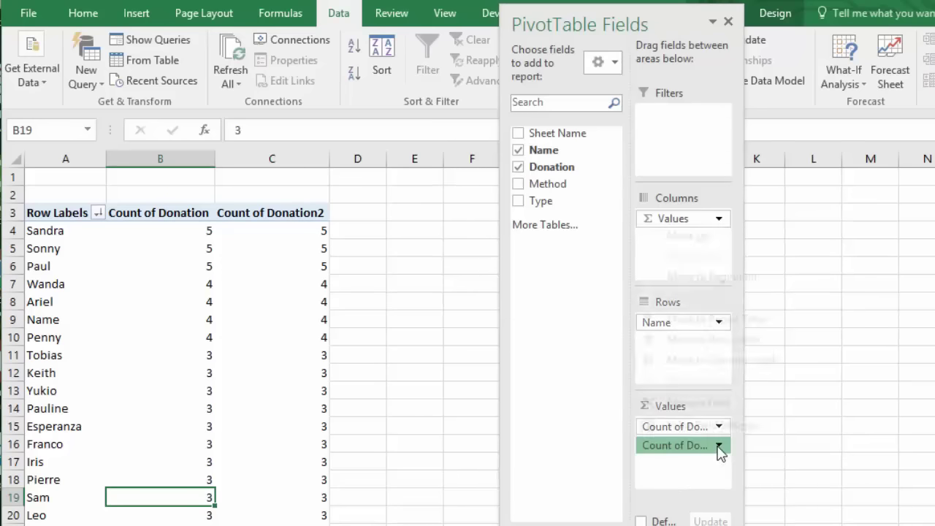
pyautogui.click(708, 424)
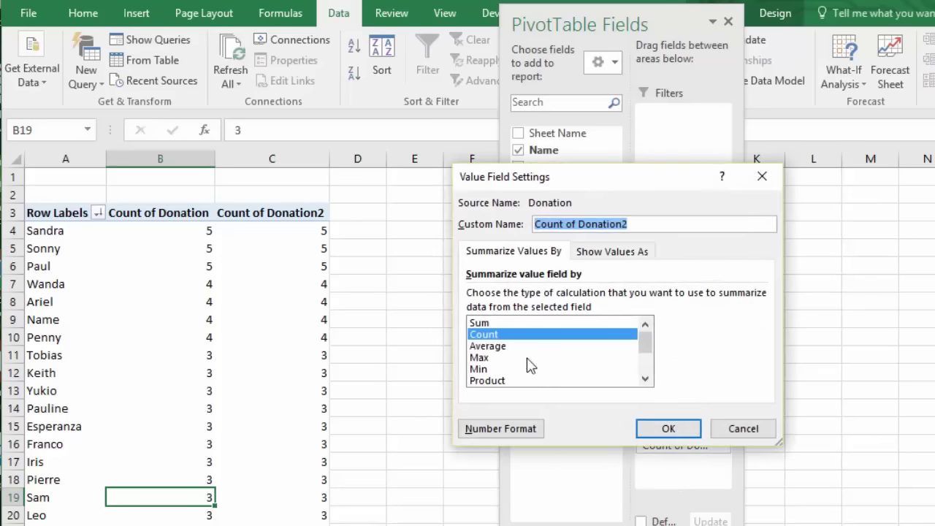
pyautogui.click(488, 324)
pyautogui.click(671, 431)
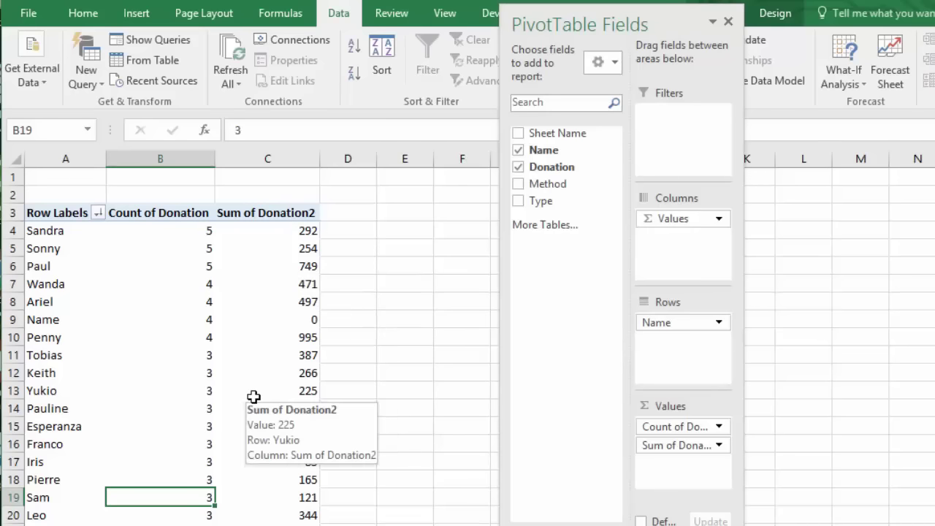
# Sort the PivotTable names by Sum of Donation2 from largest to smallest.
pyautogui.click(280, 249)
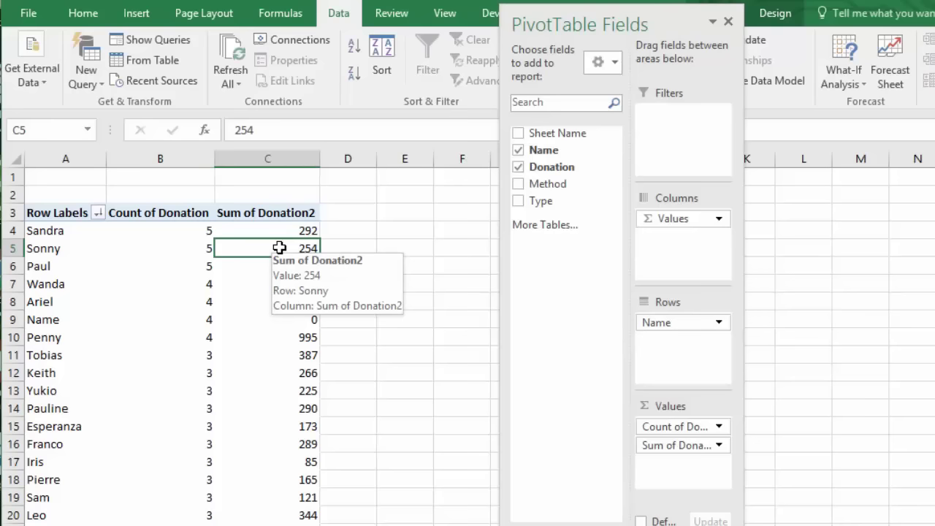
pyautogui.click(354, 73)
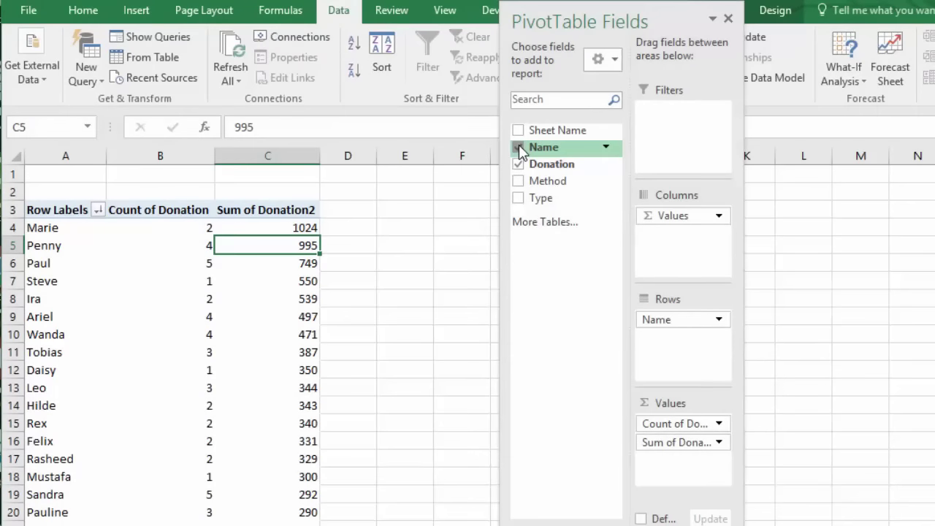
# Replace Name with Method as the PivotTable rows and sort the methods by Sum of Donation2 from largest to smallest.
pyautogui.click(519, 147)
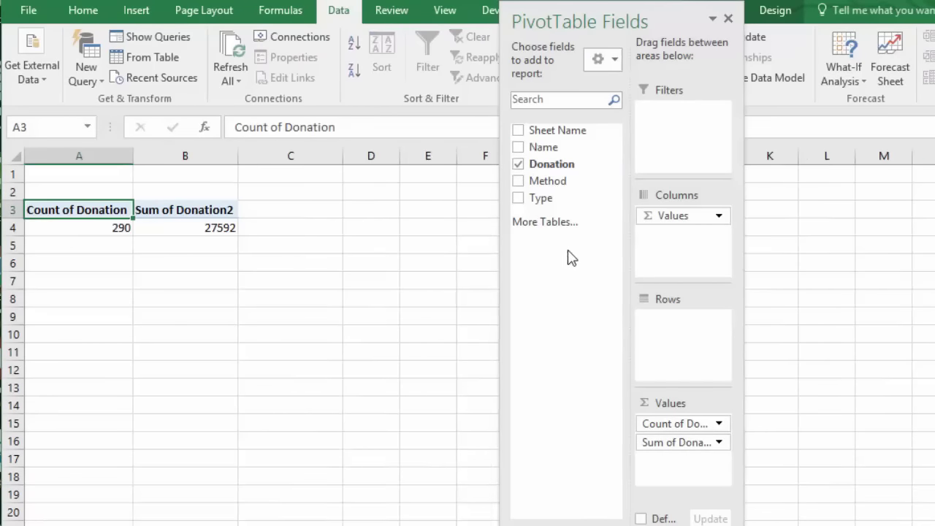
pyautogui.moveTo(601, 180); pyautogui.dragTo(698, 358)
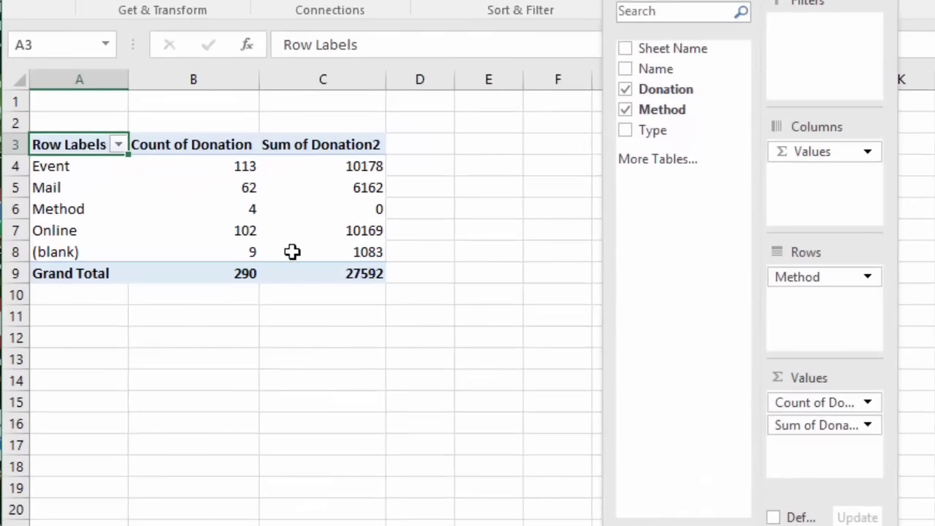
pyautogui.moveTo(334, 252)
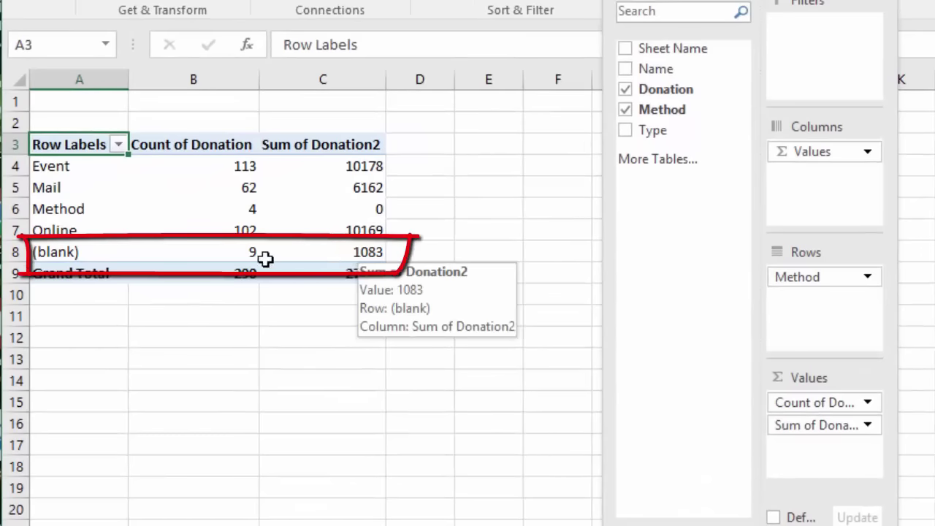
pyautogui.moveTo(222, 252)
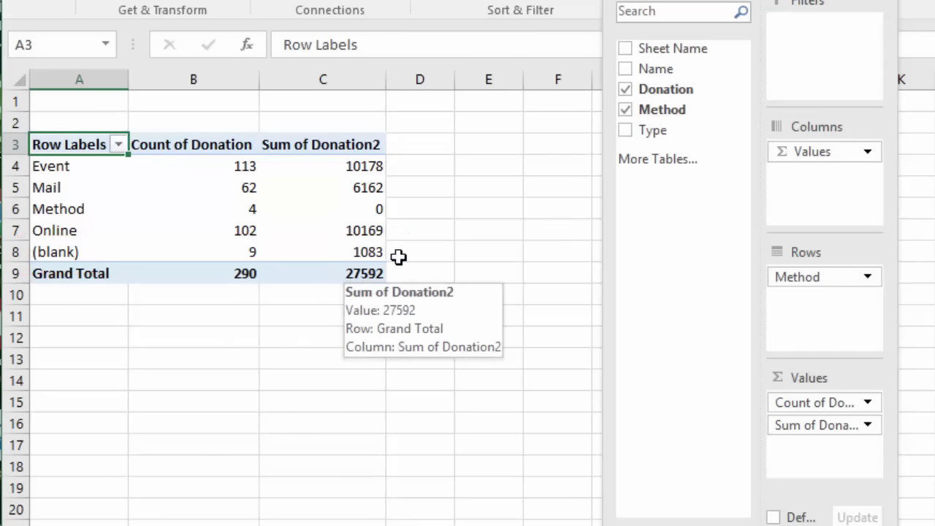
pyautogui.click(222, 252)
pyautogui.click(334, 188)
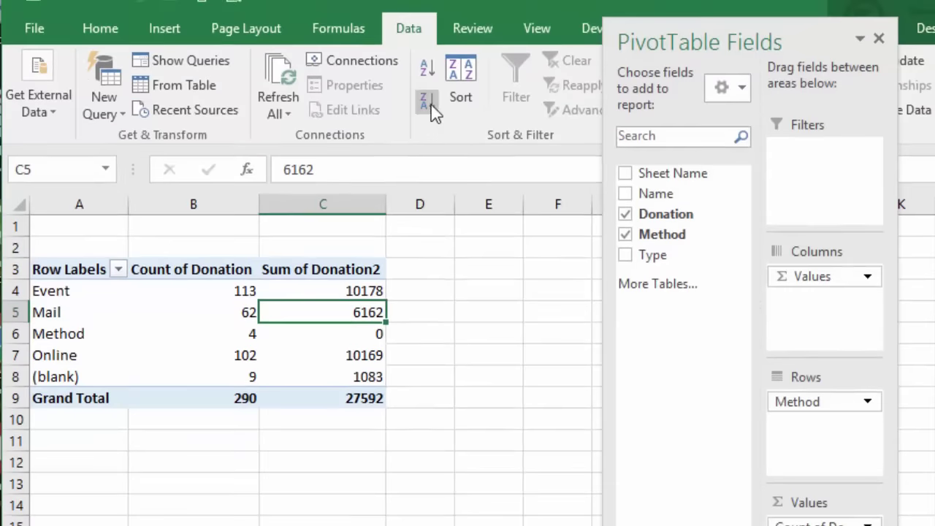
pyautogui.click(429, 104)
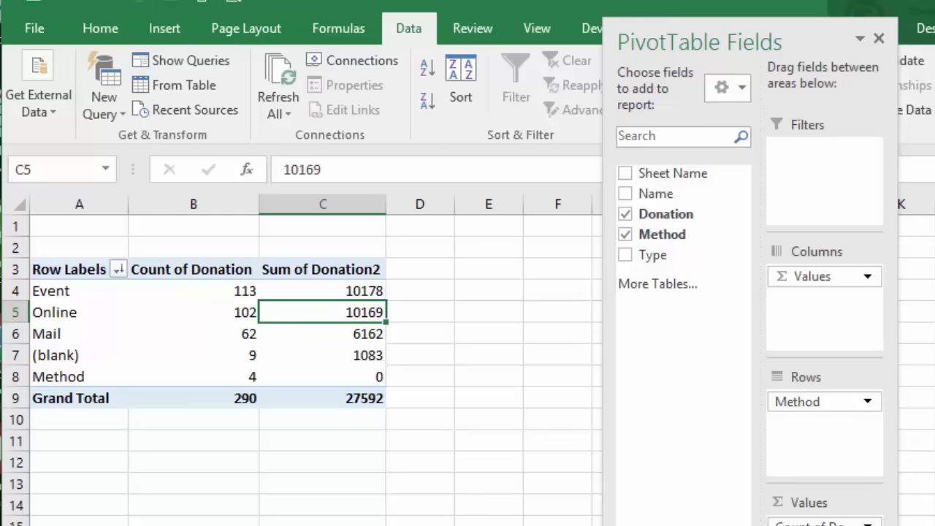
pyautogui.click(168, 377)
pyautogui.click(81, 377)
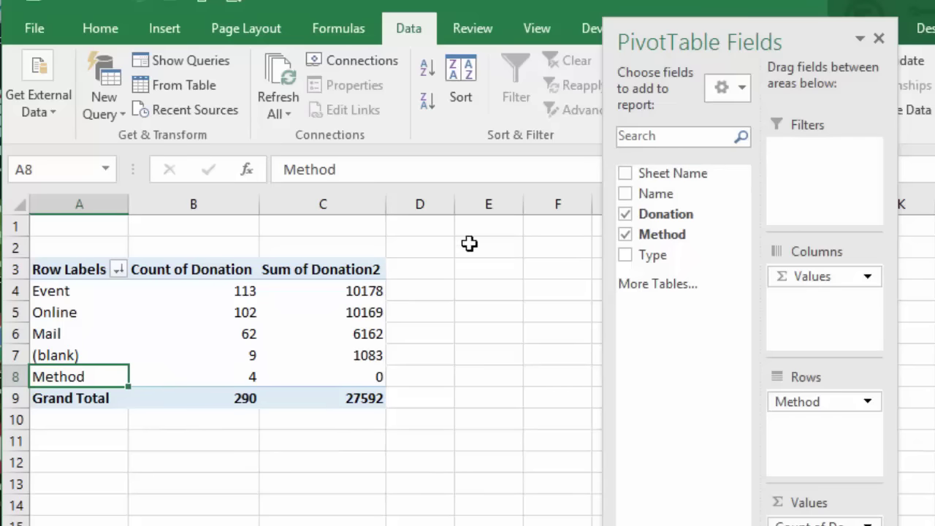
# Show the workbook queries and open the DonationsLists xlsx query for editing in the Query Editor.
pyautogui.click(322, 525)
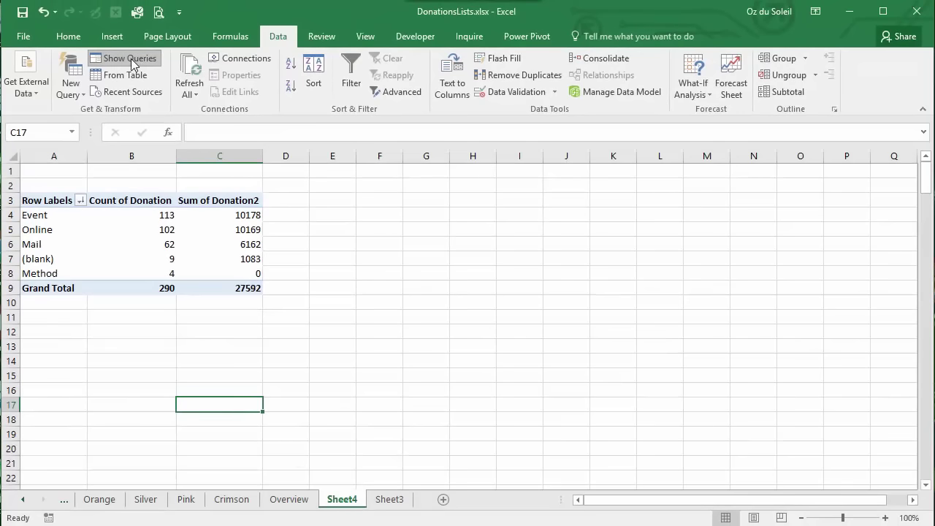
pyautogui.click(132, 59)
pyautogui.moveTo(823, 210)
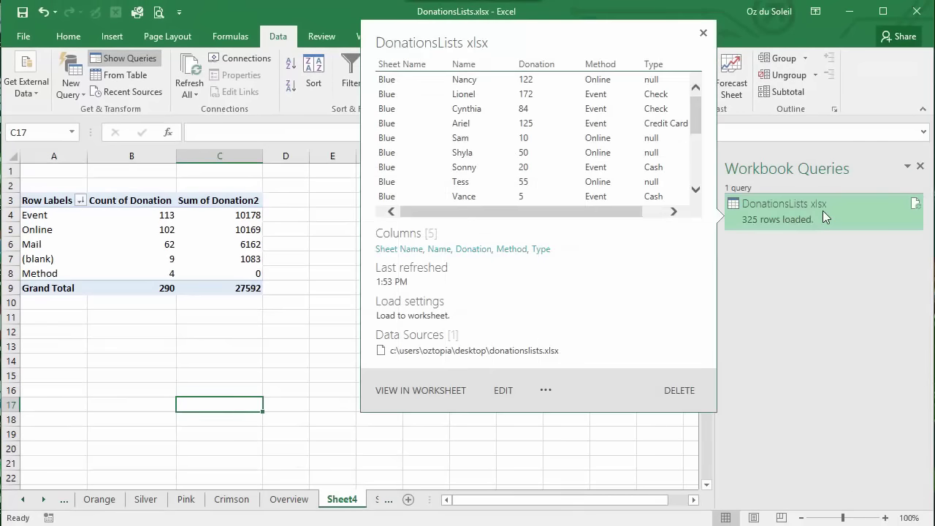
pyautogui.click(499, 393)
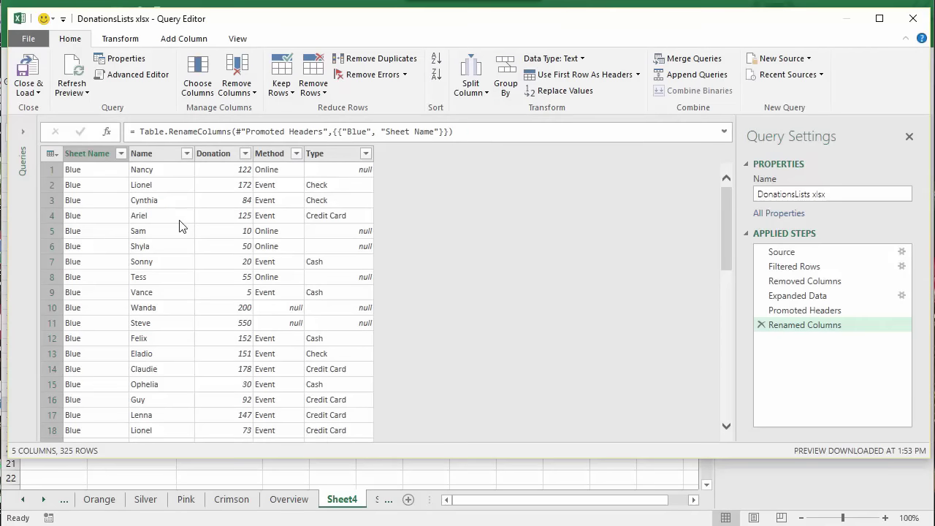
# Filter the repeated header value "Name" out of the Name column and load the updated query back to the workbook.
pyautogui.click(186, 154)
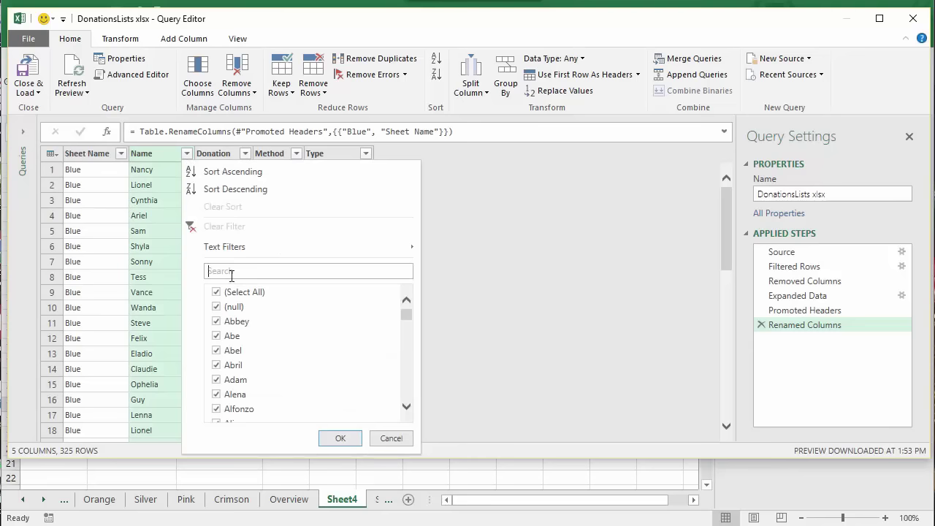
pyautogui.moveTo(411, 322); pyautogui.dragTo(407, 369)
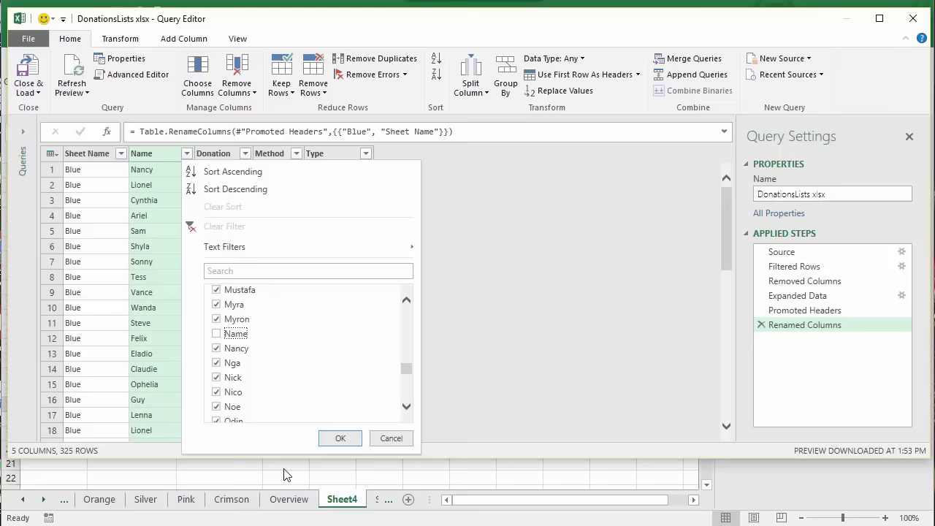
pyautogui.click(349, 441)
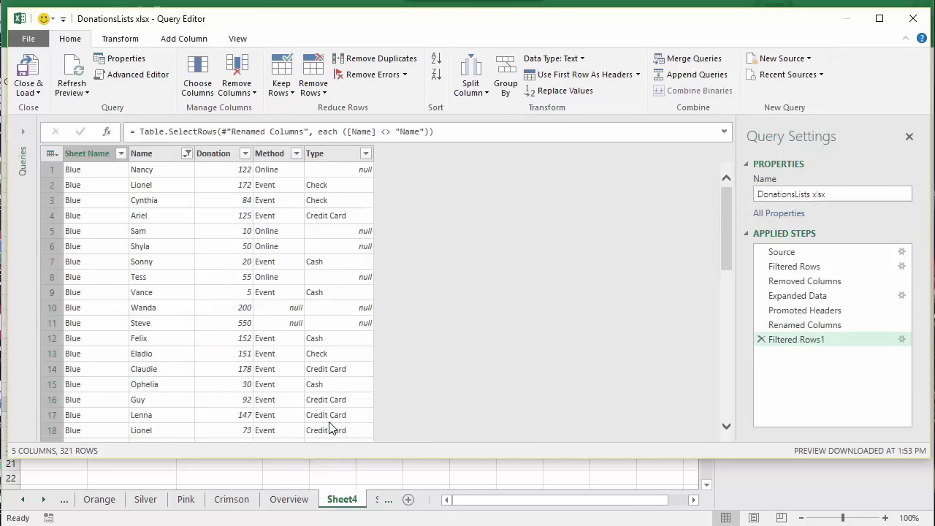
pyautogui.click(35, 67)
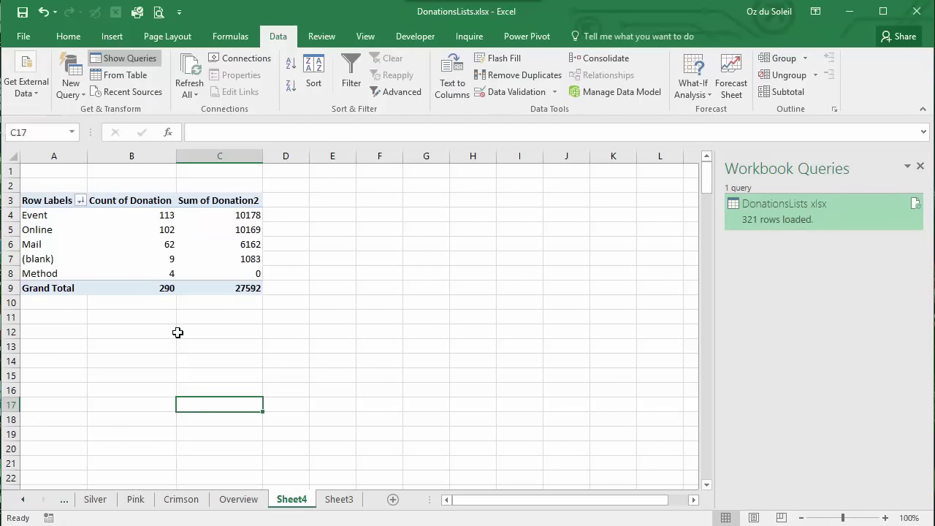
# Refresh the query's loaded table on Sheet3 and the donation PivotTable on Sheet4.
pyautogui.click(916, 205)
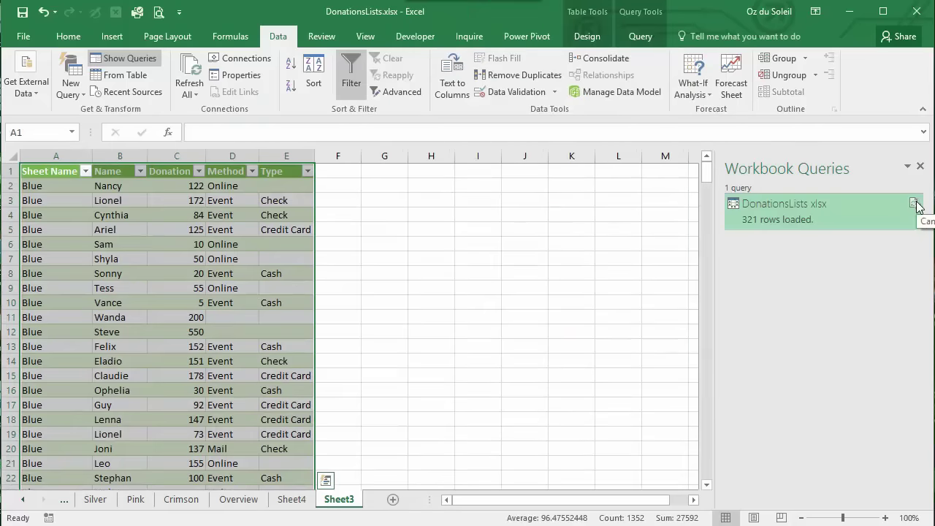
pyautogui.click(290, 500)
pyautogui.click(141, 229)
pyautogui.rightClick(142, 229)
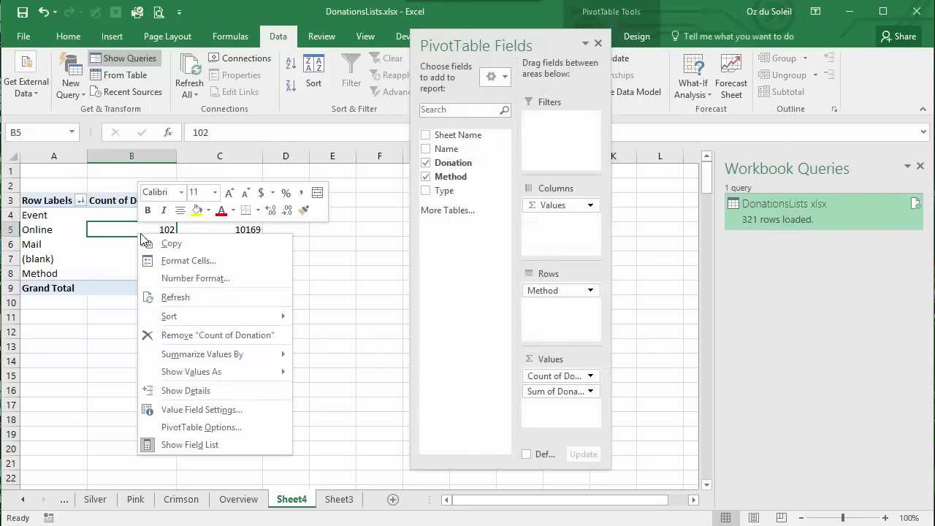
pyautogui.press('Escape')
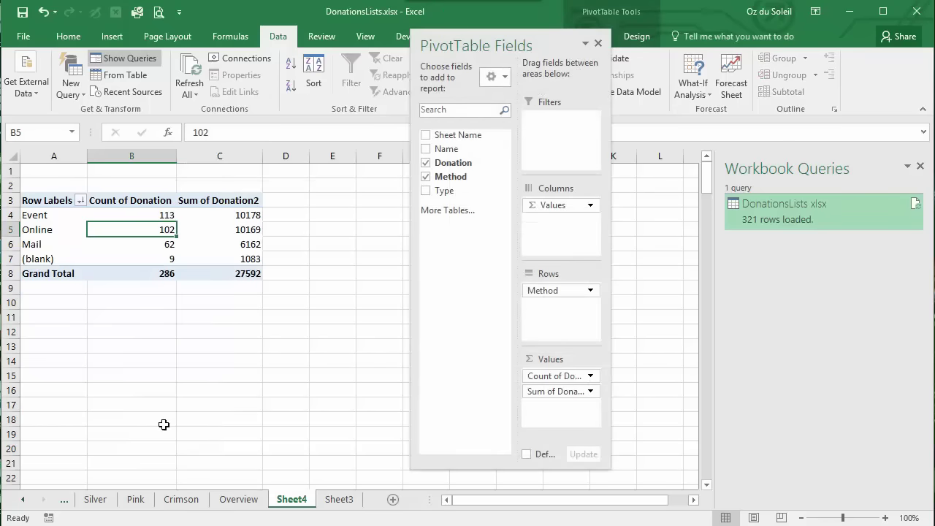